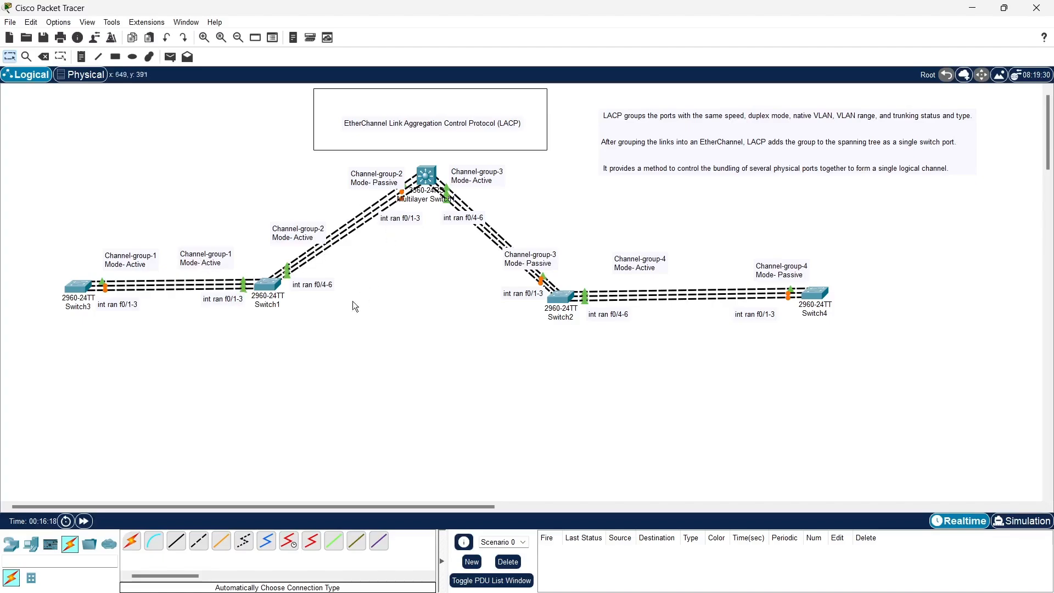
Open the command line of Switch3 and enter global configuration mode
left_click(76, 288)
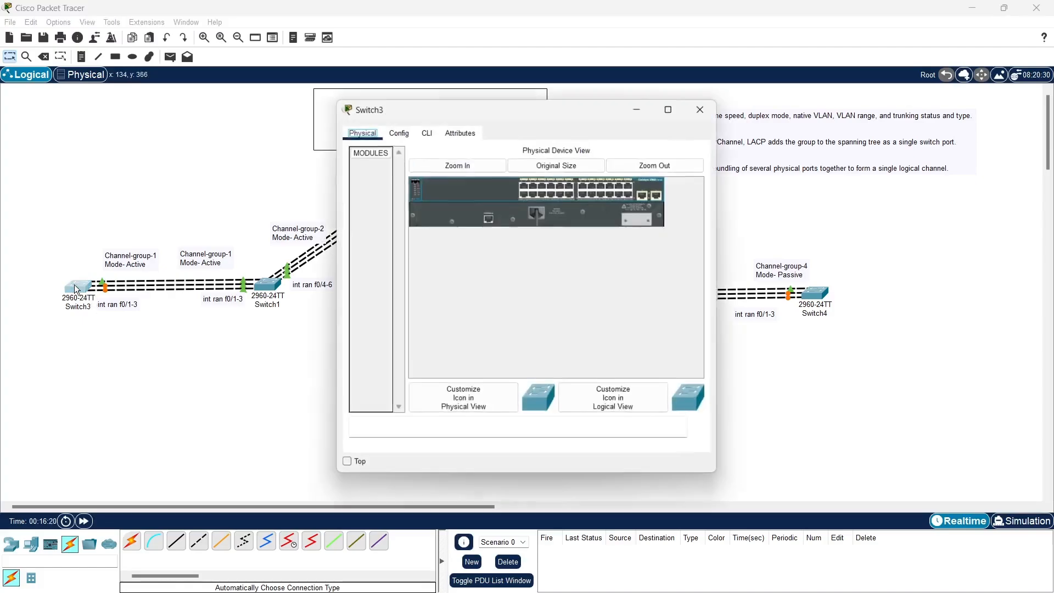
left_click_drag(566, 115, 801, 107)
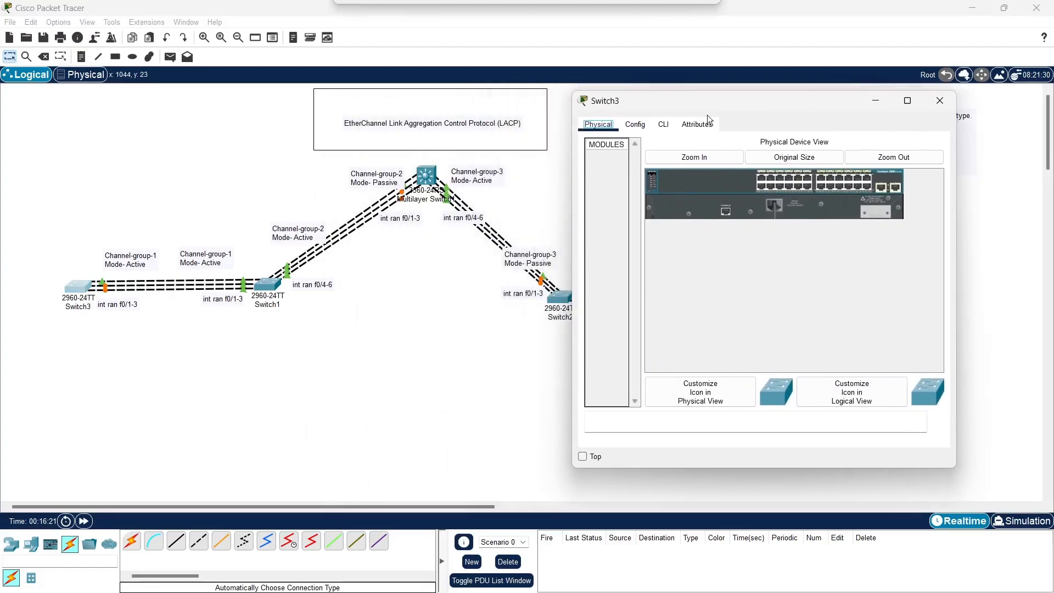
left_click(663, 124)
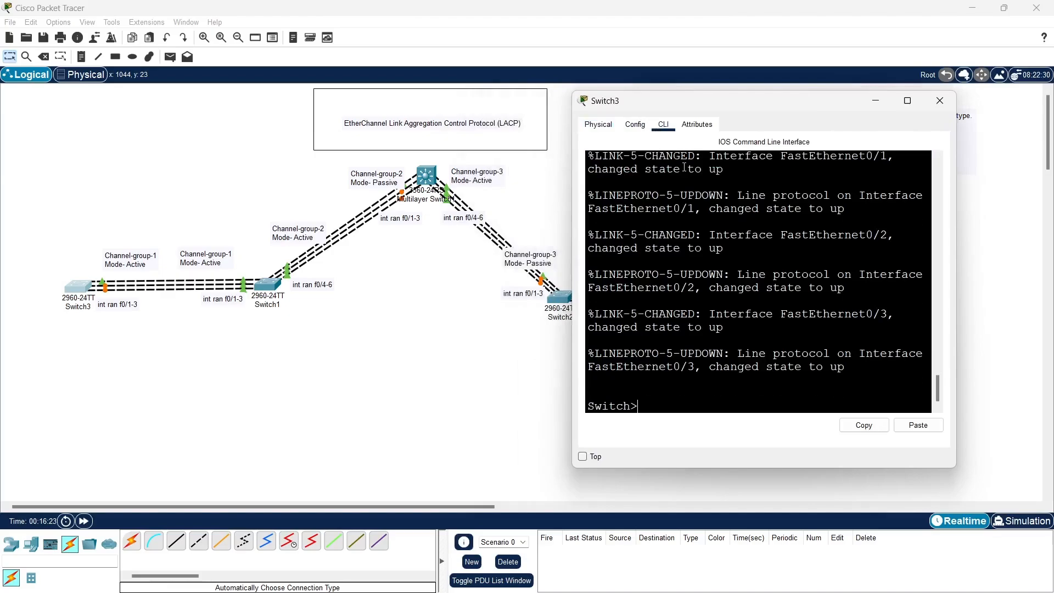
key("Return")
key("Return")
type("en")
key("Tab")
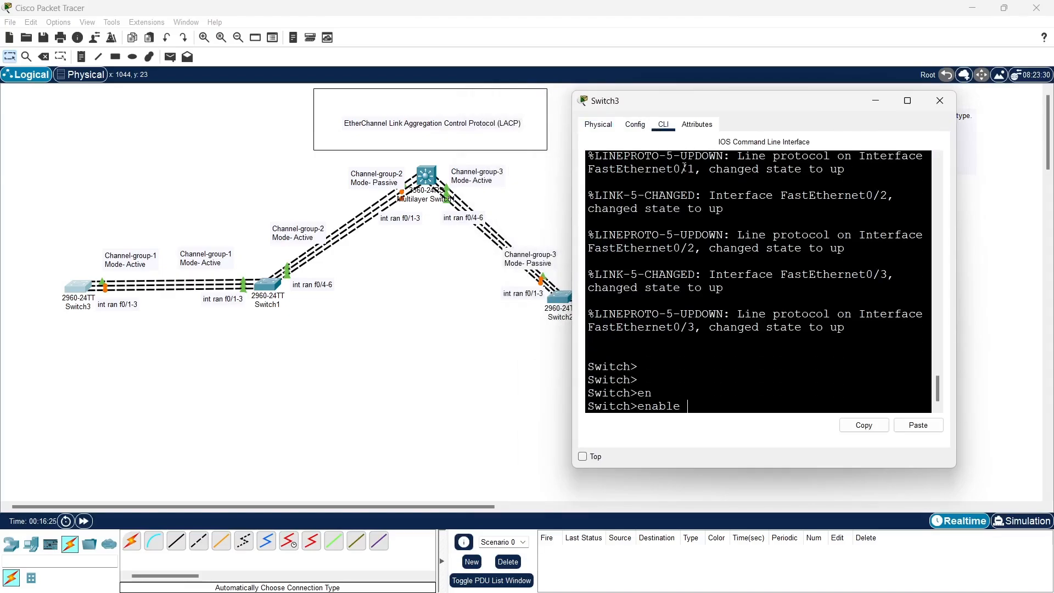
key("Return")
type("conf t")
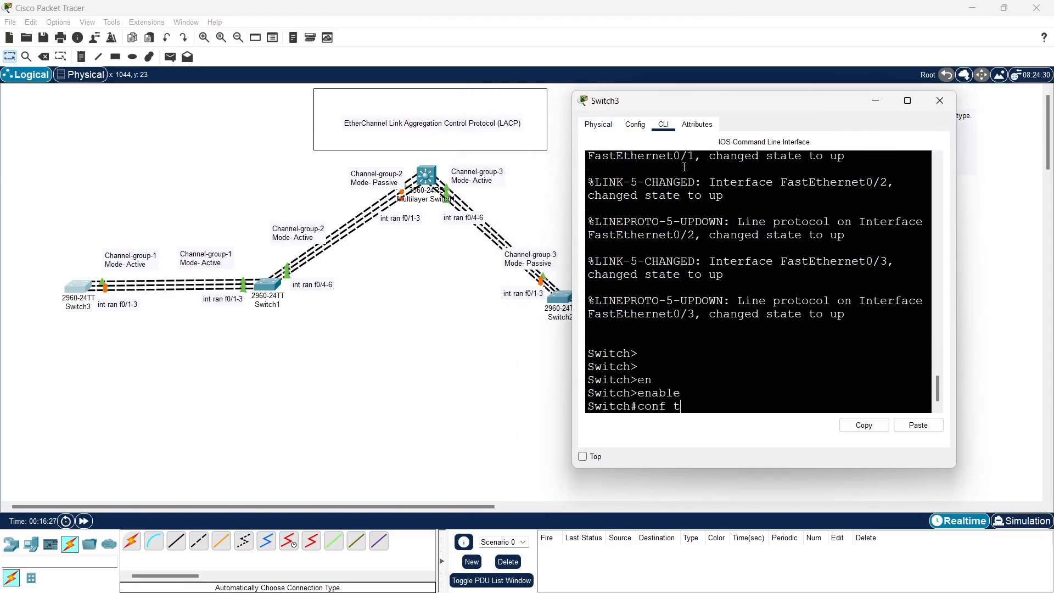
key("Return")
key("Return")
Set the switch's hostname to SW3
key("Return")
type("ho")
key("Tab")
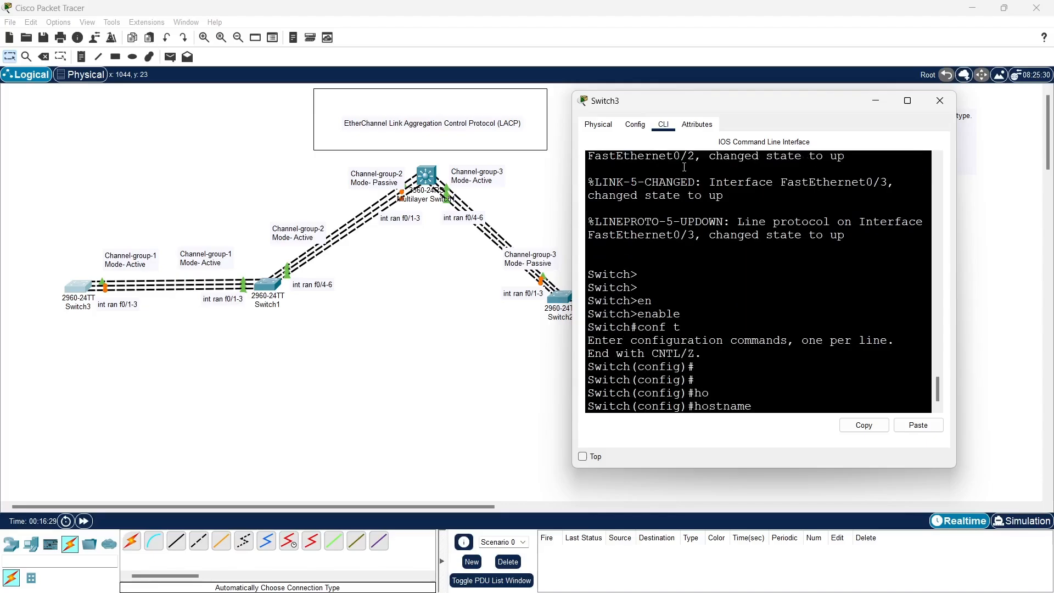
type("SW3")
Enter interface range configuration for ports f0/1-3 on SW3
key("Return")
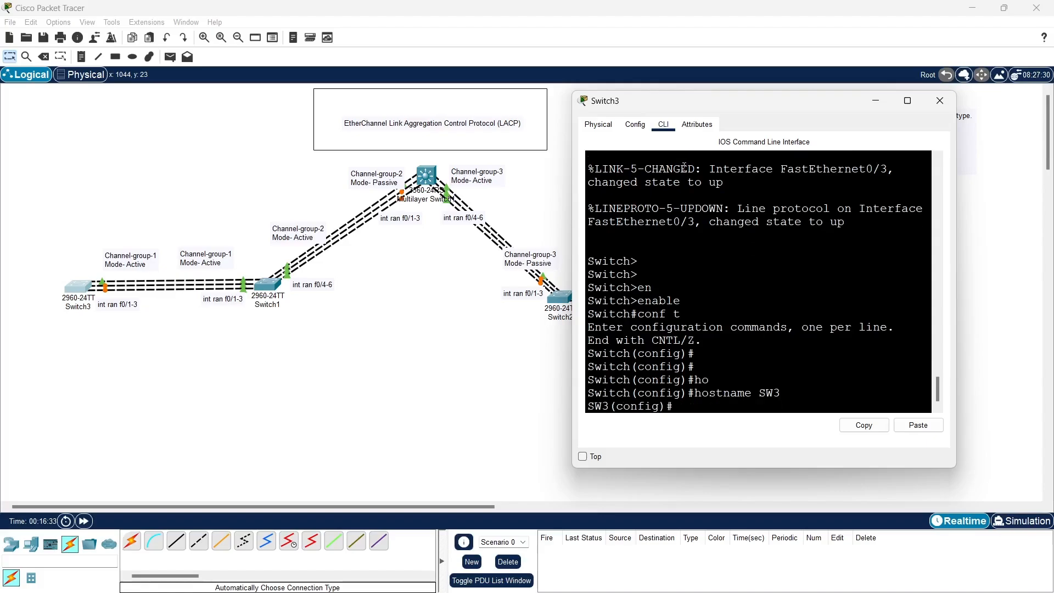
key("Return")
type("int r")
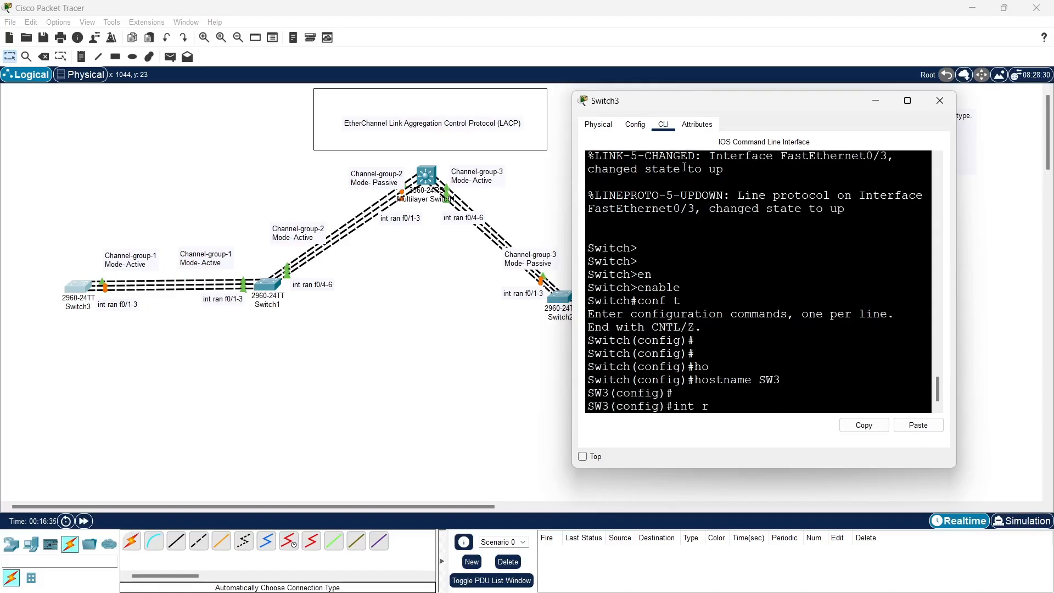
type("an f0/1-3")
key("Return")
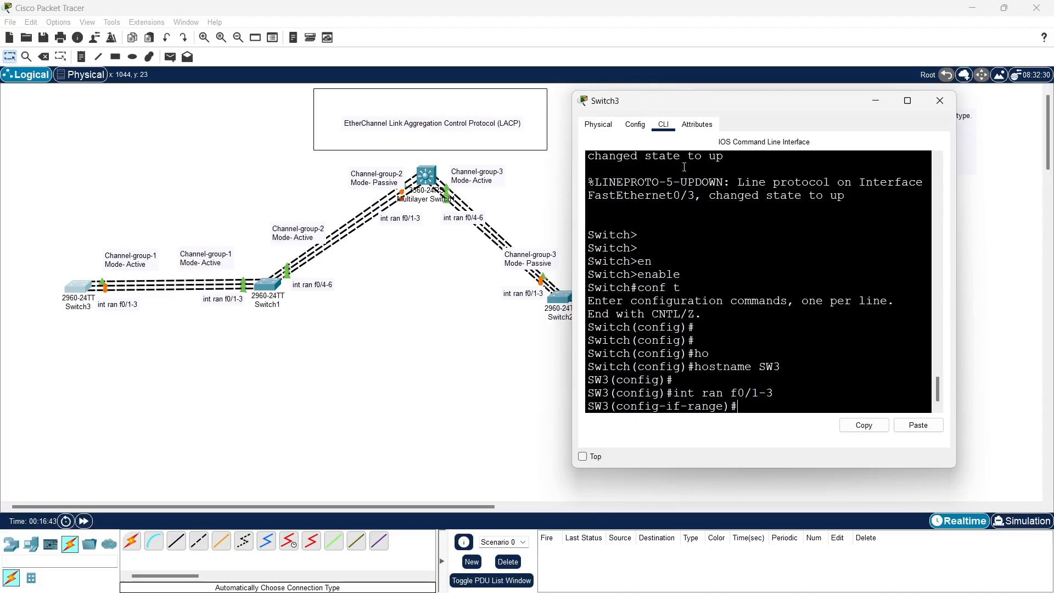
Start the channel-group 1 mode command for ports f0/1-3 and list its modes, examining the active and passive descriptions
type("chann")
key("Tab")
type("el-g")
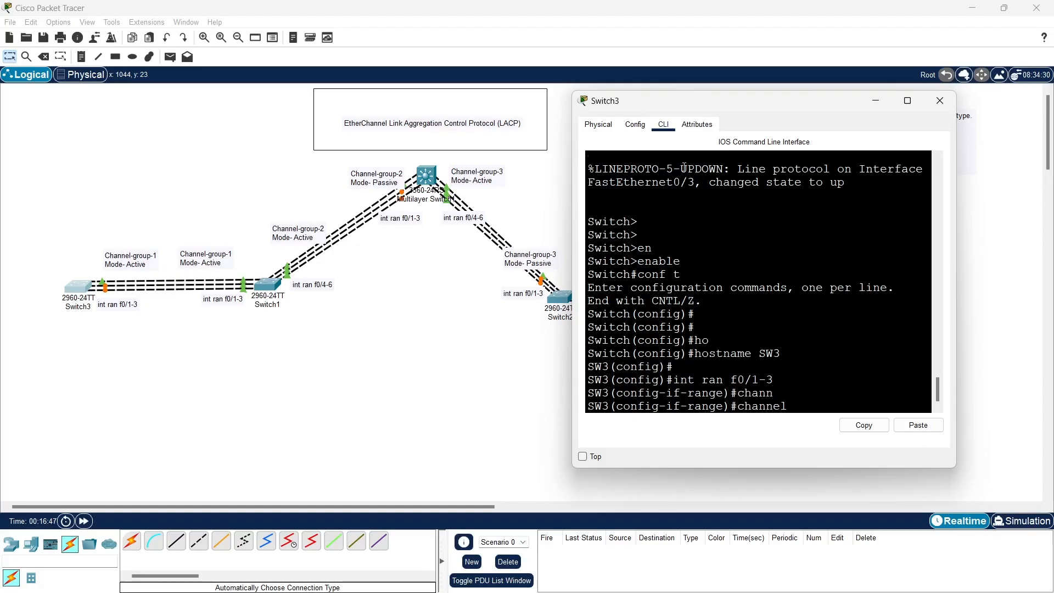
key("Tab")
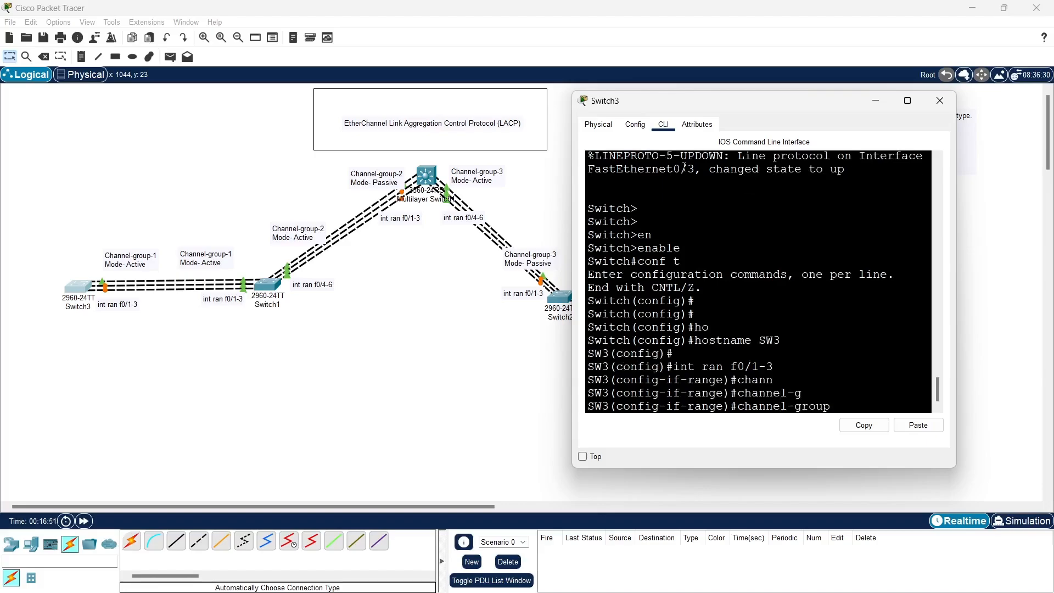
type("1 m")
key("Tab")
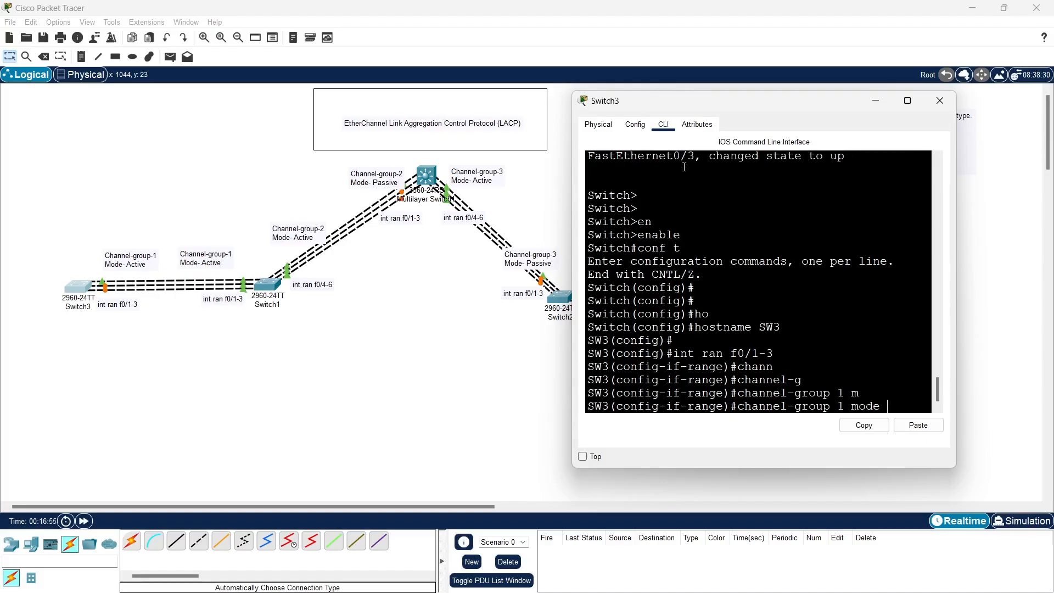
type("?")
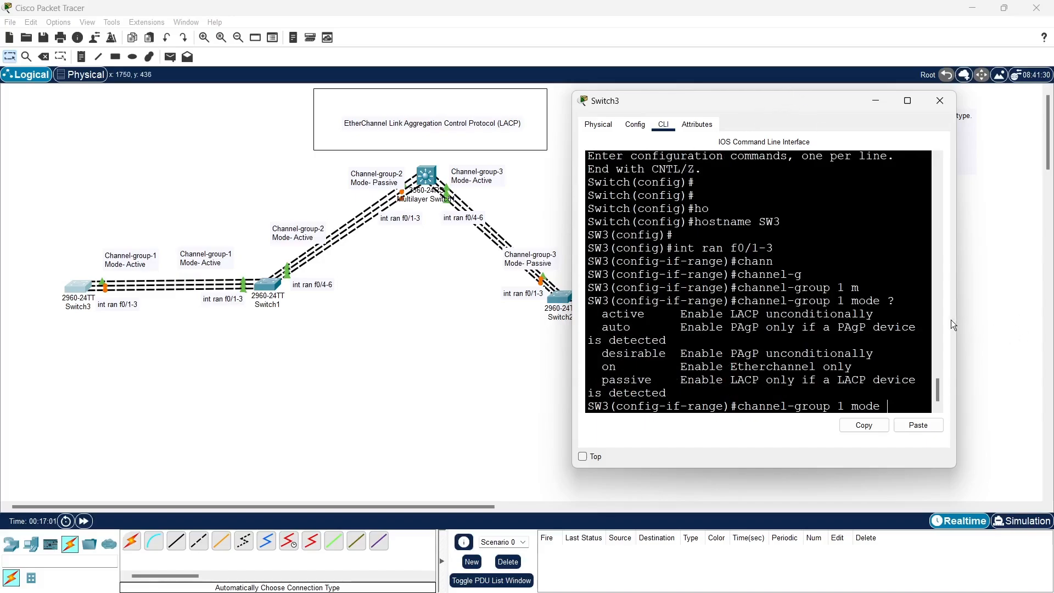
left_click_drag(953, 324, 1051, 324)
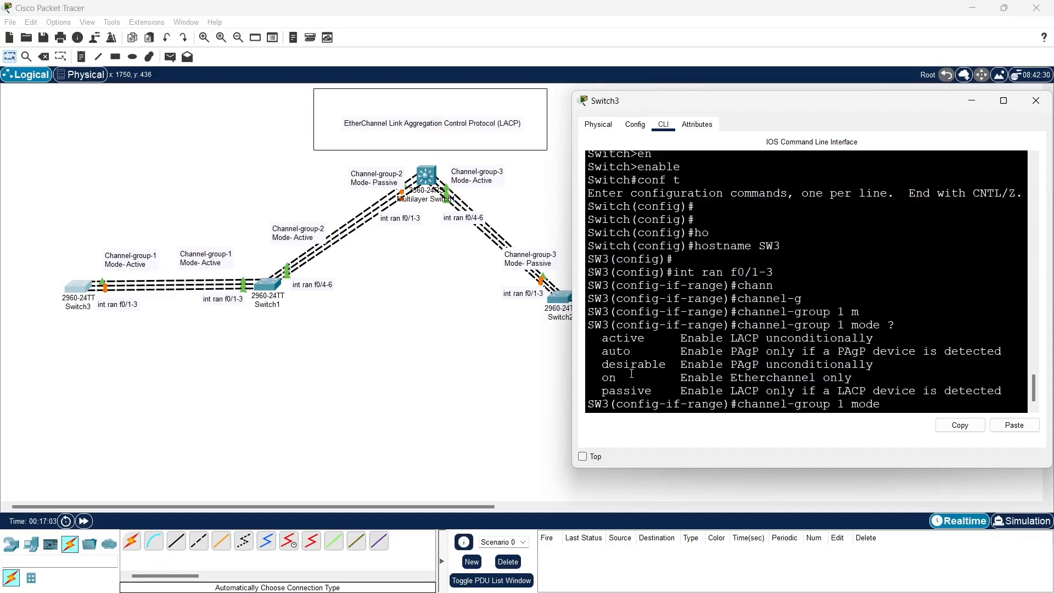
left_click_drag(602, 338, 909, 339)
left_click_drag(602, 392, 896, 394)
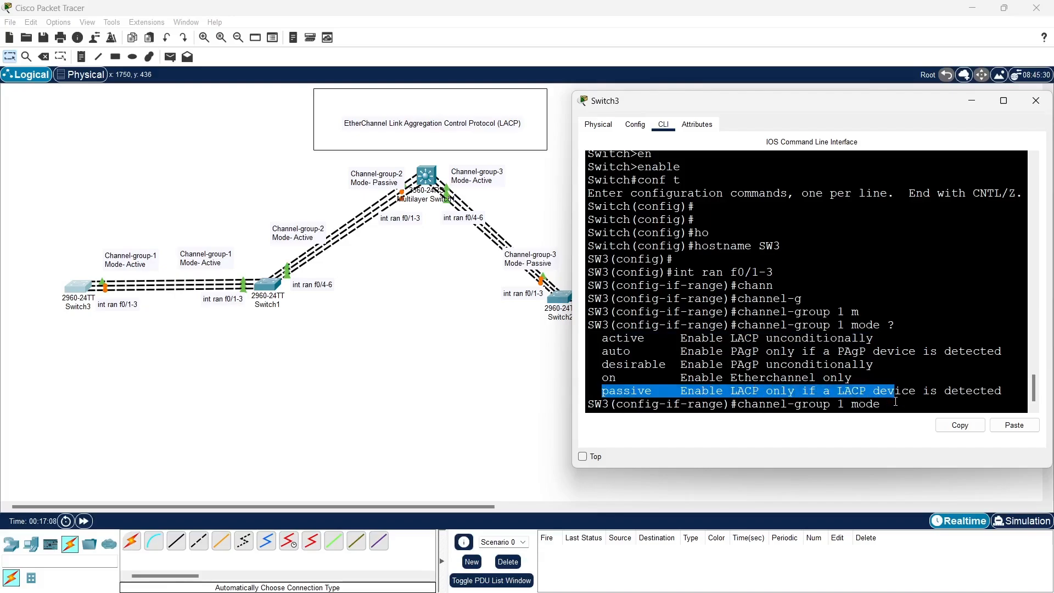
Complete the channel-group 1 command with mode active, and return to global configuration mode
left_click(896, 405)
type("ac")
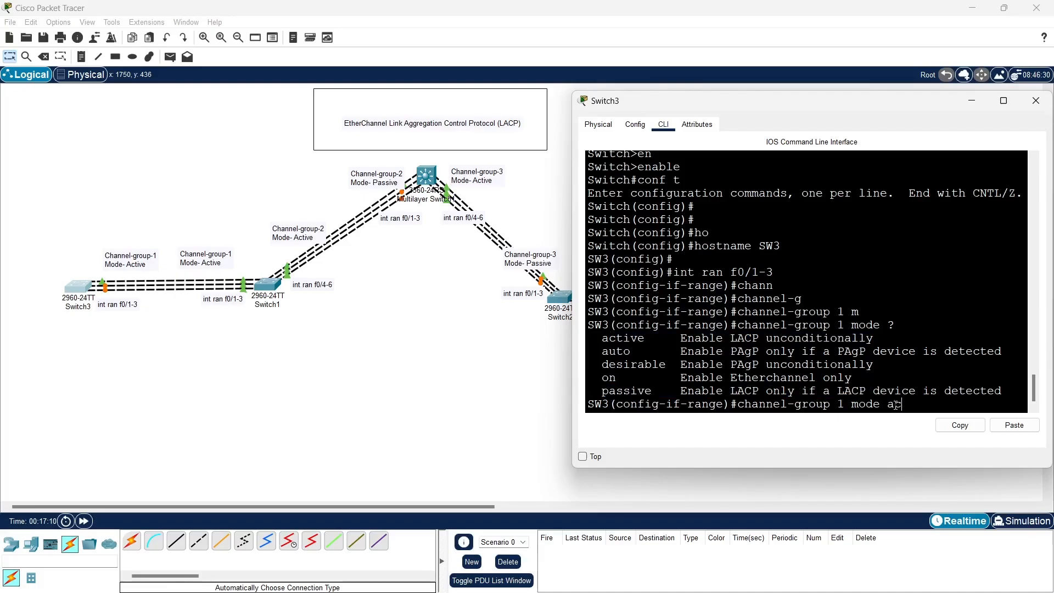
key("Tab")
key("Return")
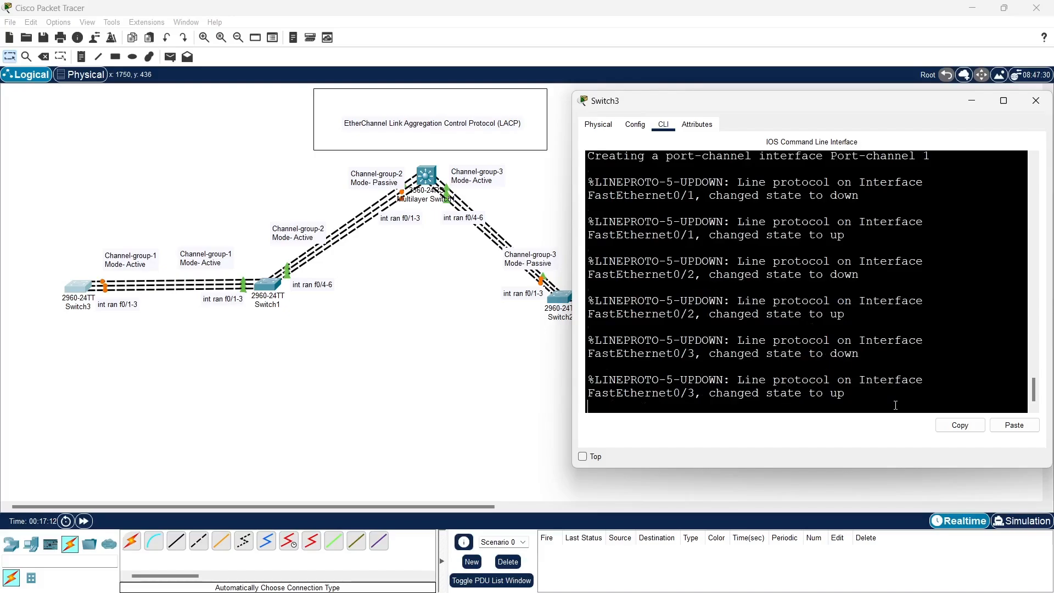
key("Return")
key("Return")
key("Return")
key("Return")
type("e)#e")
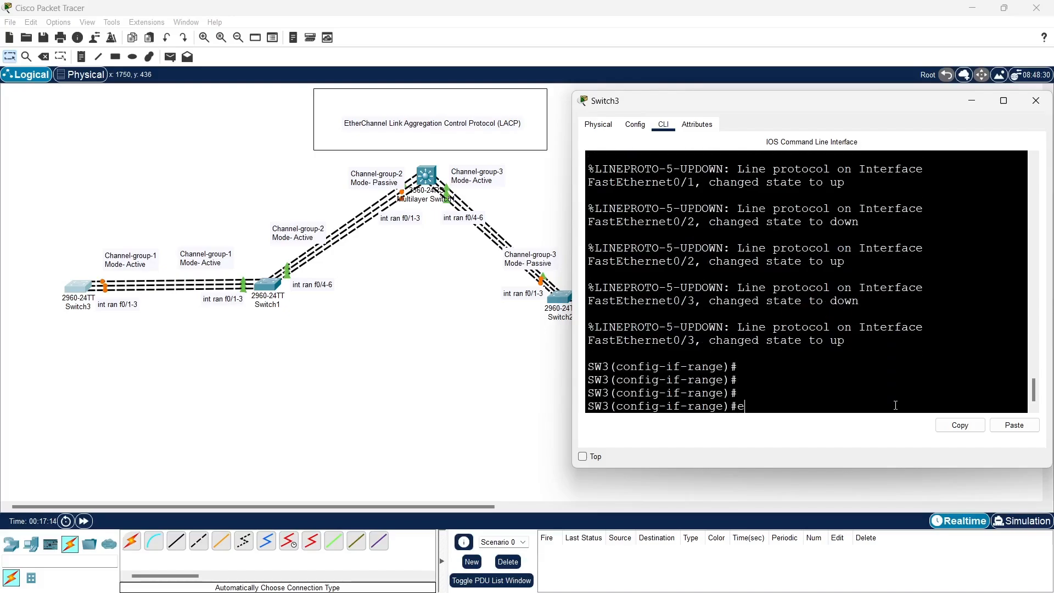
type("x")
key("Return")
key("Return")
key("Return")
key("Return")
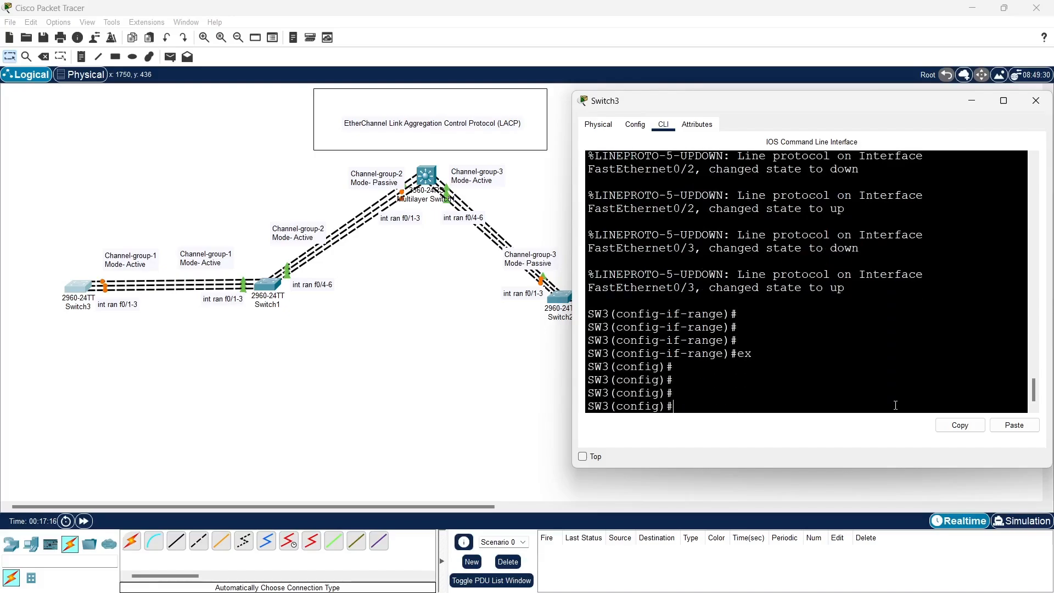
Enter interface configuration for port-channel 1 on SW3
type("int po")
key("Tab")
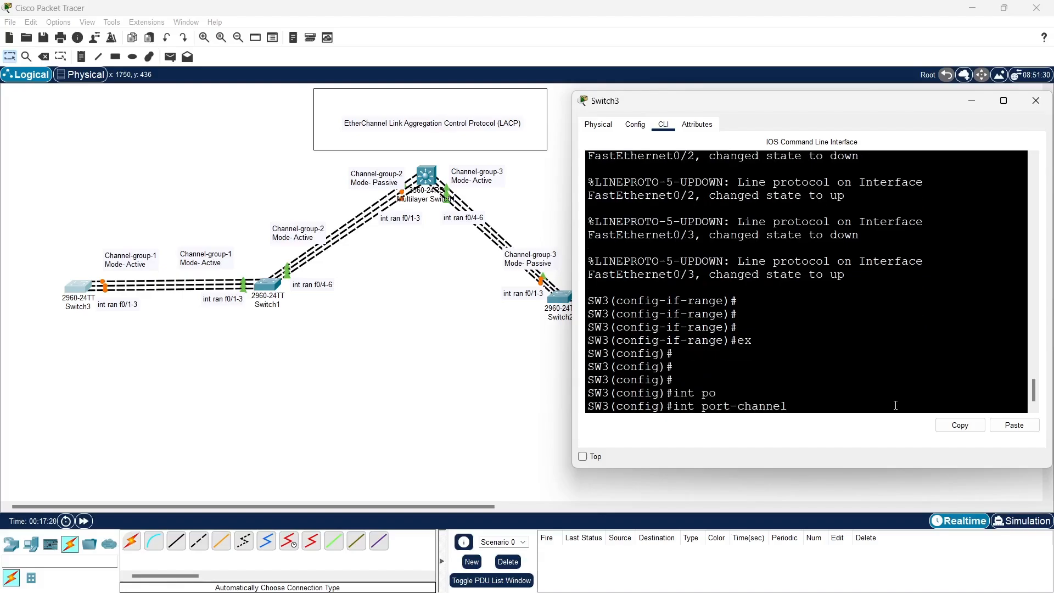
type("1")
key("Return")
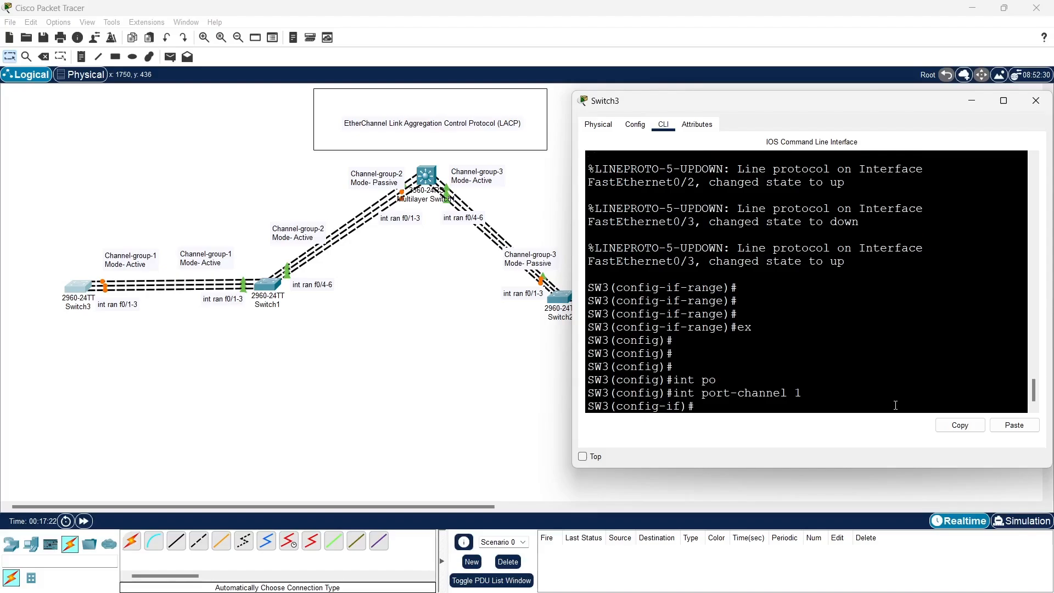
Set the port-channel 1 interface to switchport mode trunk and exit to global configuration mode
type("sw")
key("Tab")
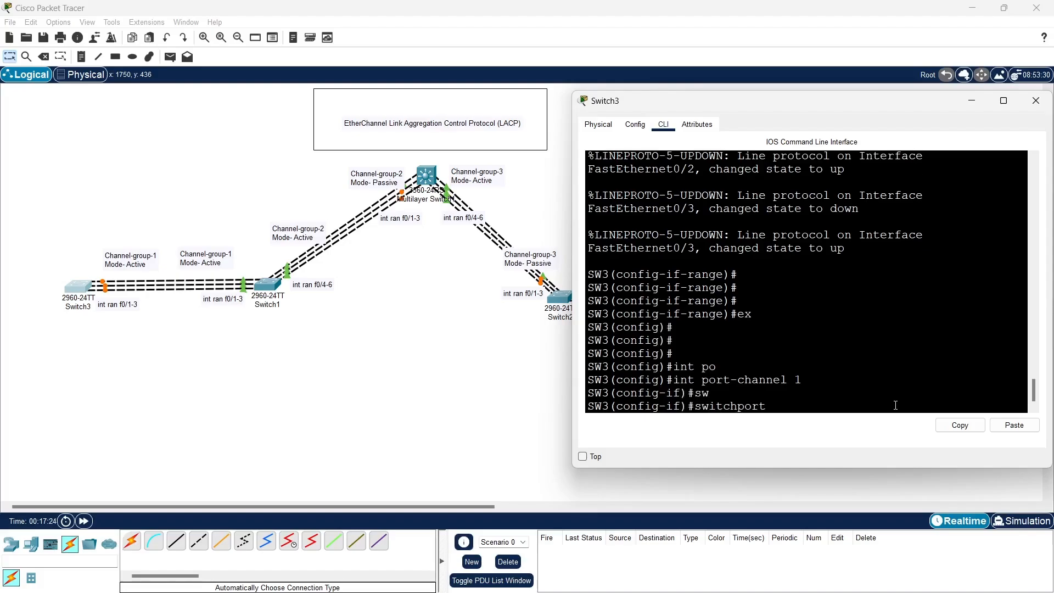
type("m")
key("Tab")
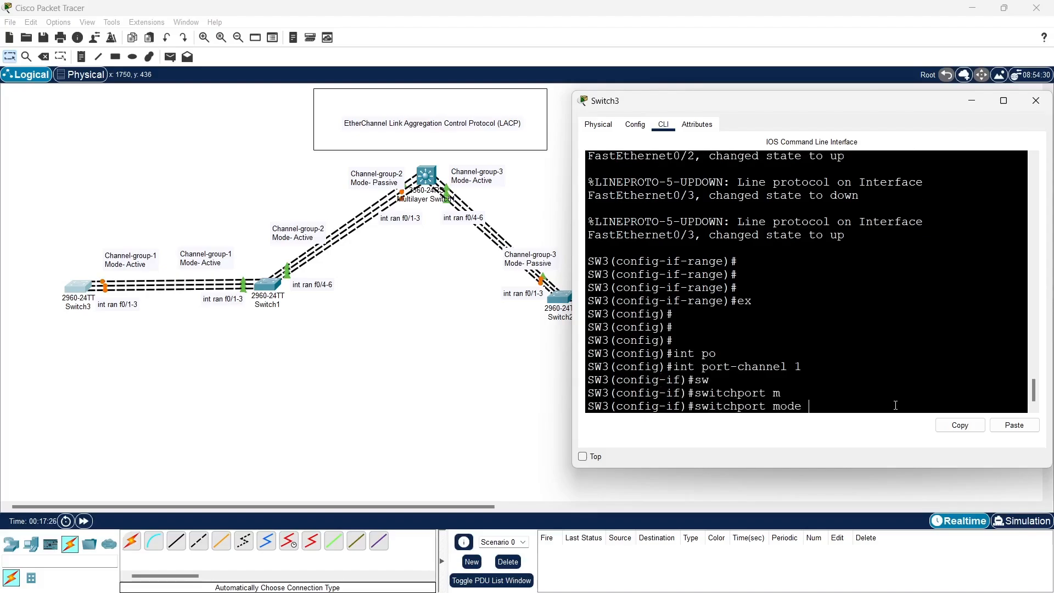
type("t")
key("Tab")
key("Return")
key("Return")
key("Return")
key("Return")
type("e")
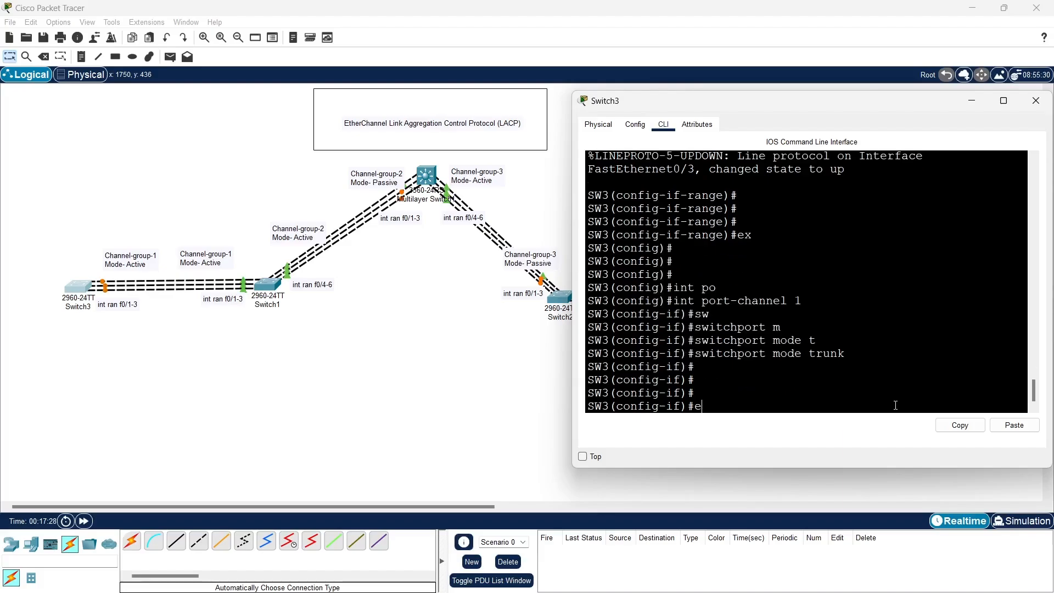
type("x")
key("Return")
key("Return")
key("Return")
key("Return")
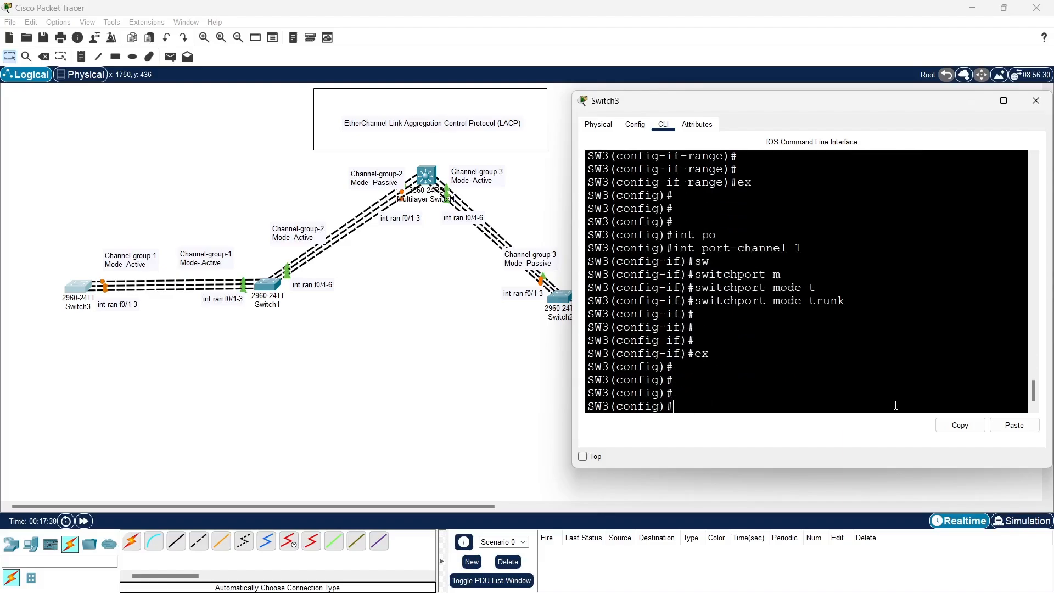
Save SW3's running configuration with do wr and end the configuration session to reach privileged EXEC mode
type("do wr")
key("Return")
key("Return")
key("Return")
key("Return")
key("Return")
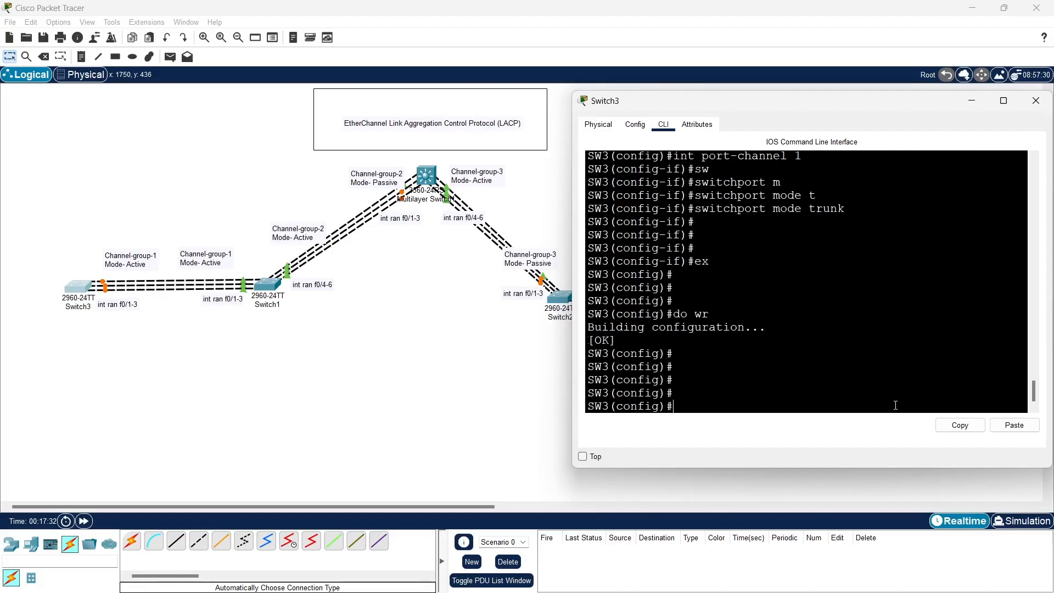
key("Return")
type("end")
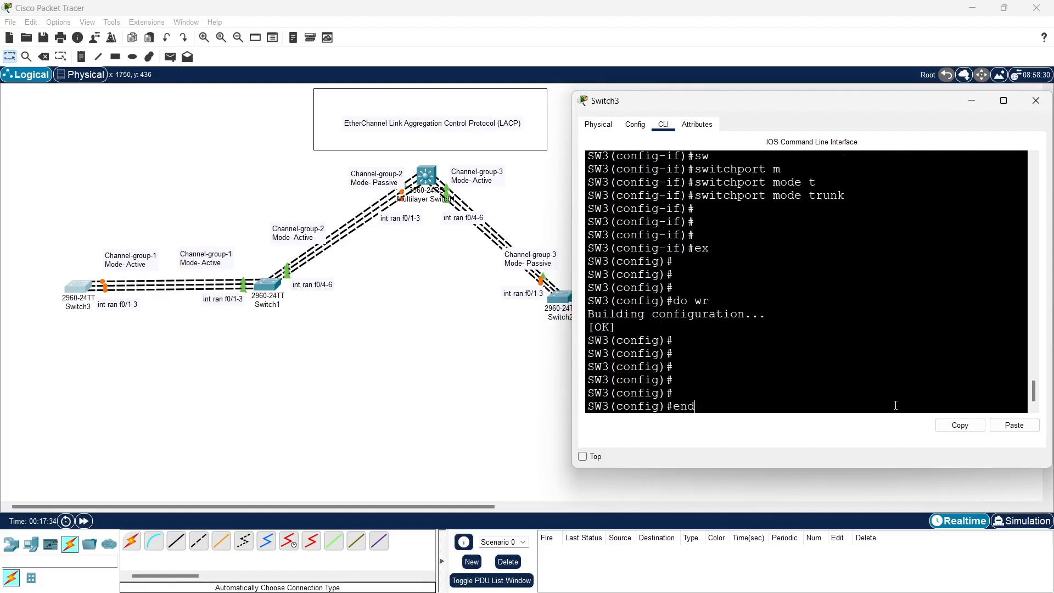
key("Return")
key("Return")
key("Return")
key("Return")
key("Return")
Run show etherchannel on SW3 and examine the group's port count and protocol
type("sh")
key("Tab")
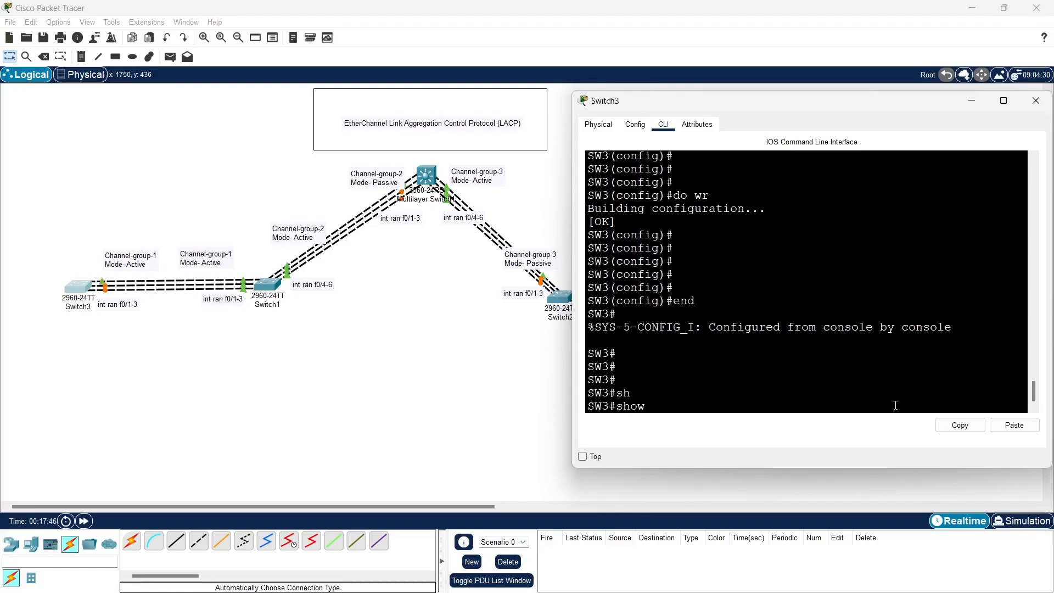
type("eth")
key("Tab")
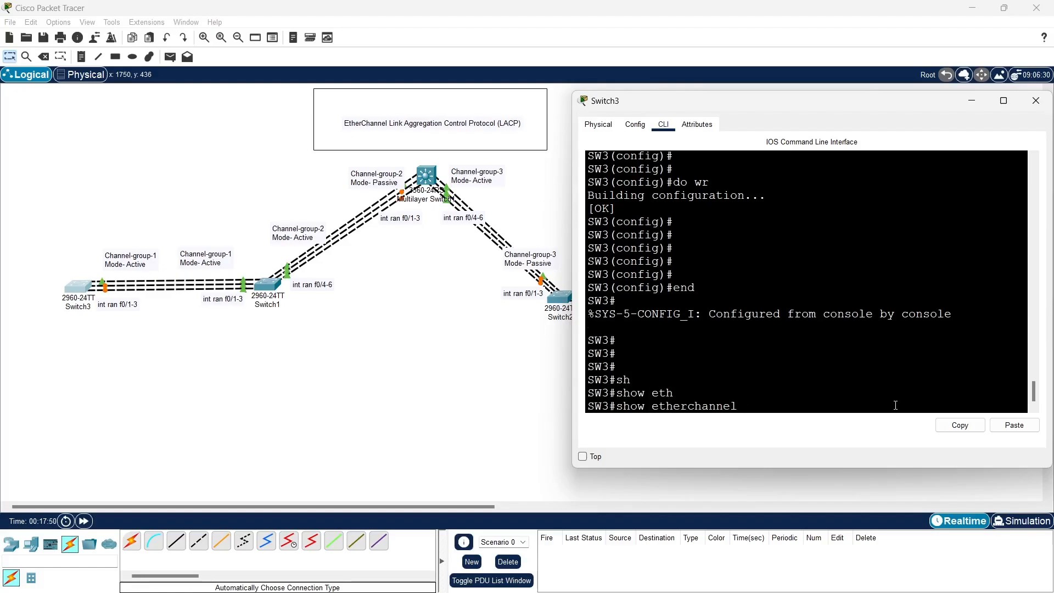
key("Return")
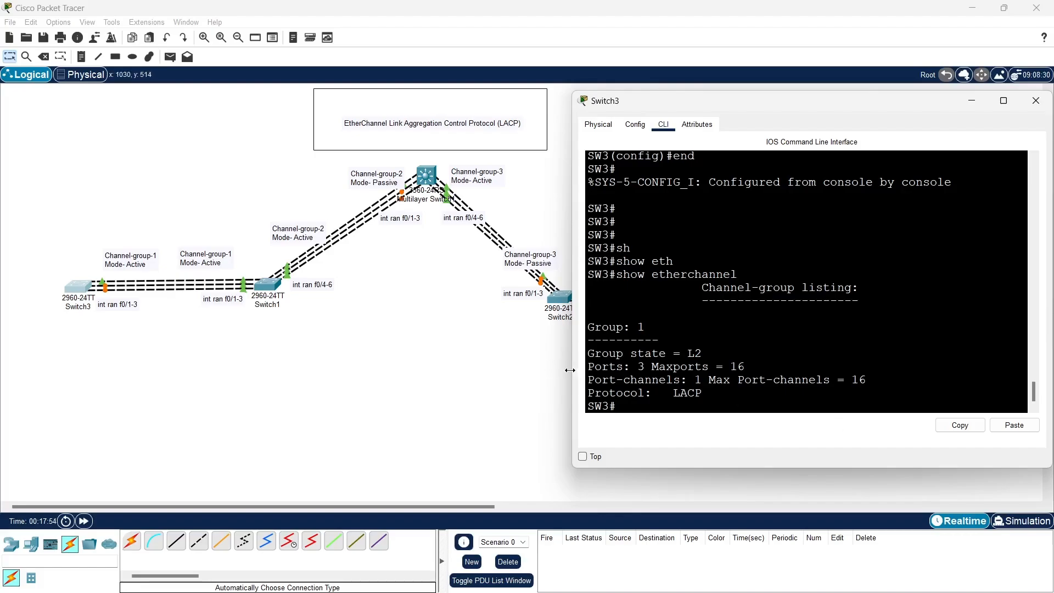
left_click_drag(579, 371, 424, 380)
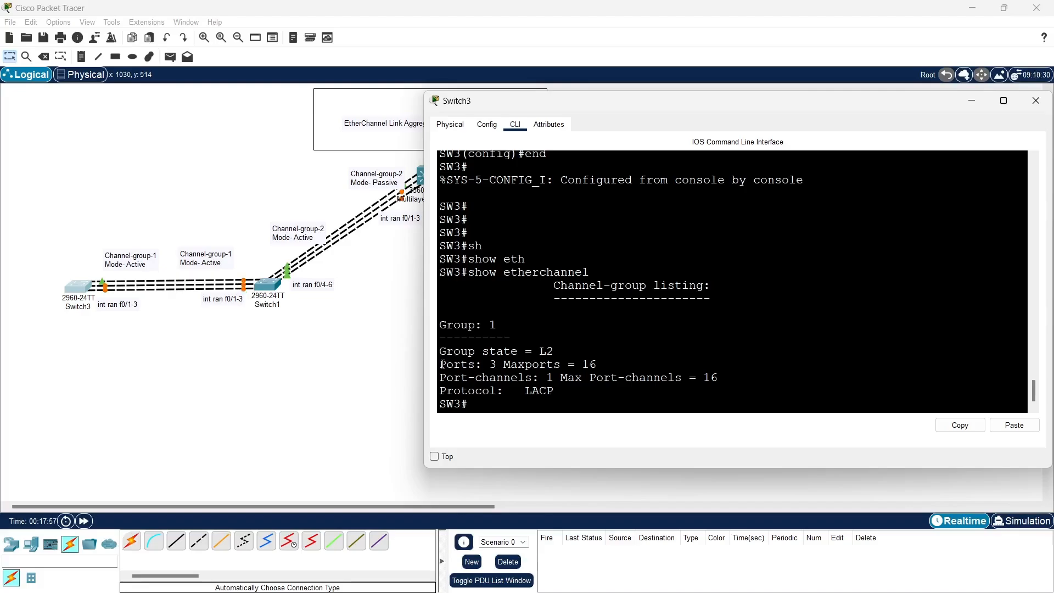
left_click_drag(440, 364, 507, 361)
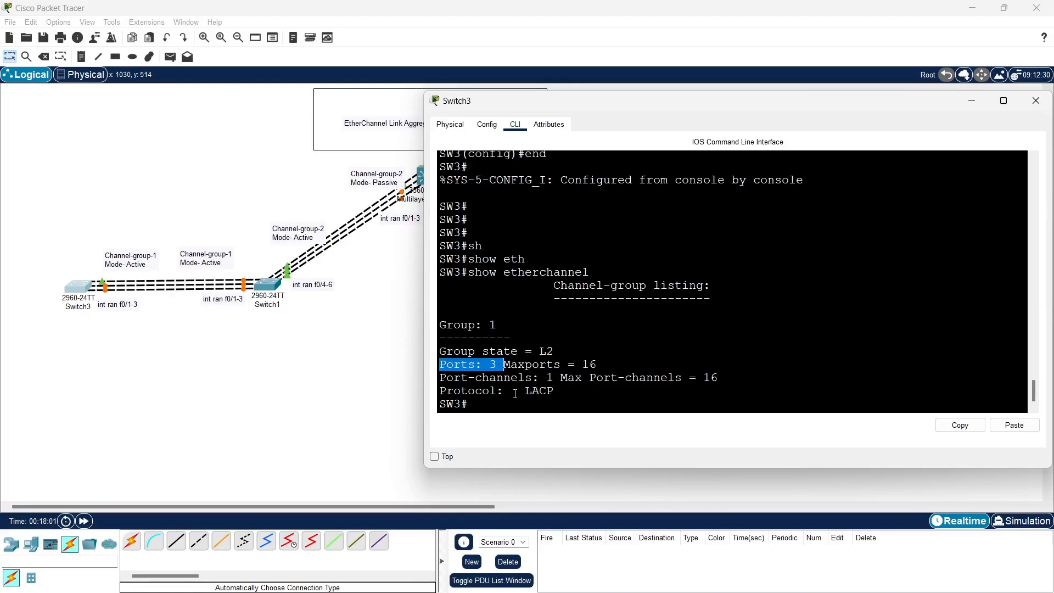
left_click_drag(515, 393, 572, 391)
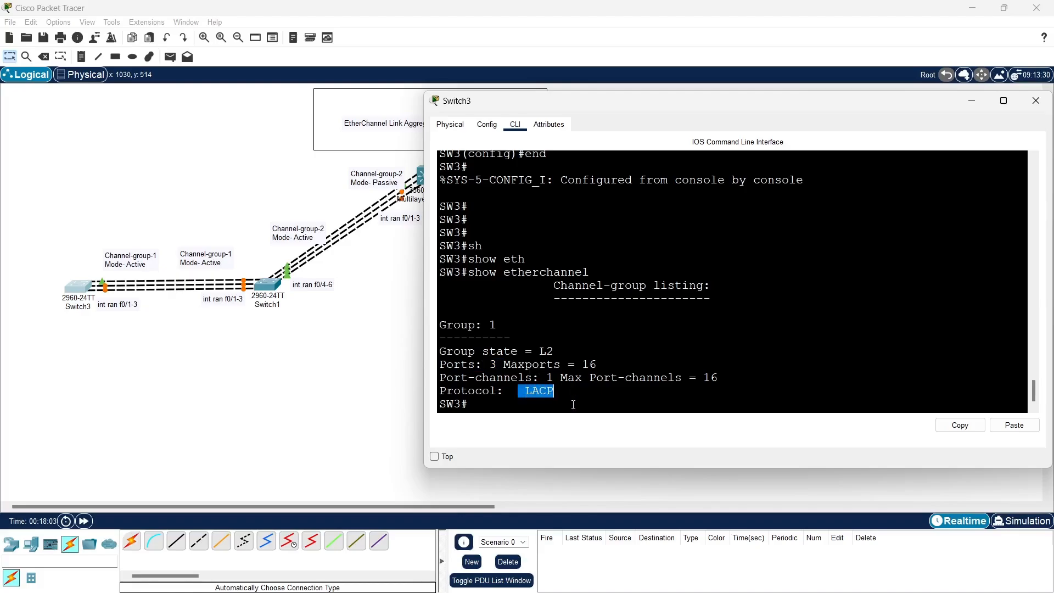
Recall the show etherchannel command and list its available options
left_click(574, 412)
key("Up")
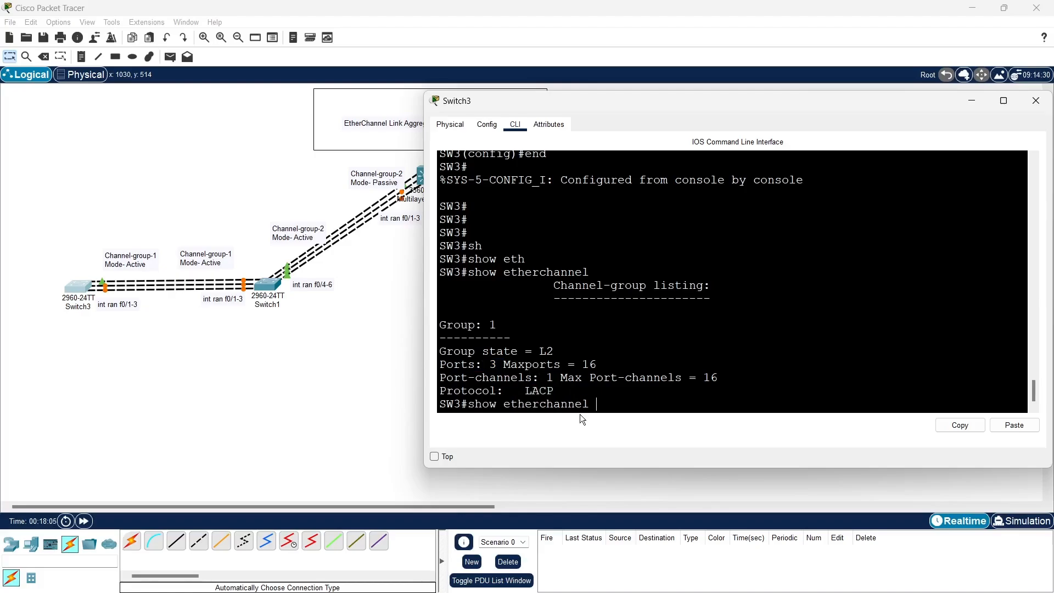
type("?")
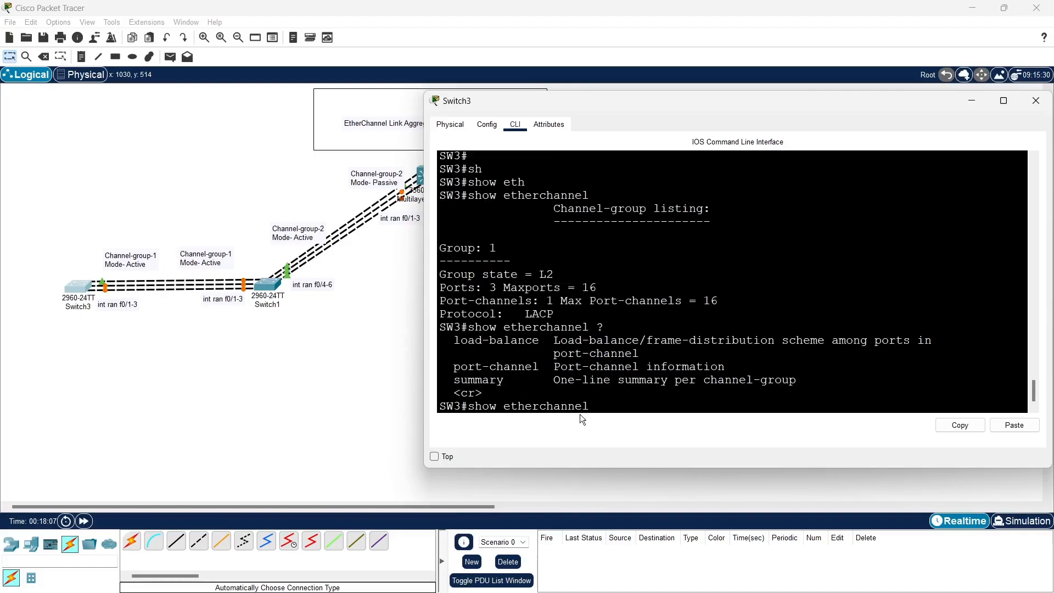
type("po")
Run show etherchannel port-channel on SW3 and examine the port-channel's protocol line
key("Tab")
type("1")
key("Return")
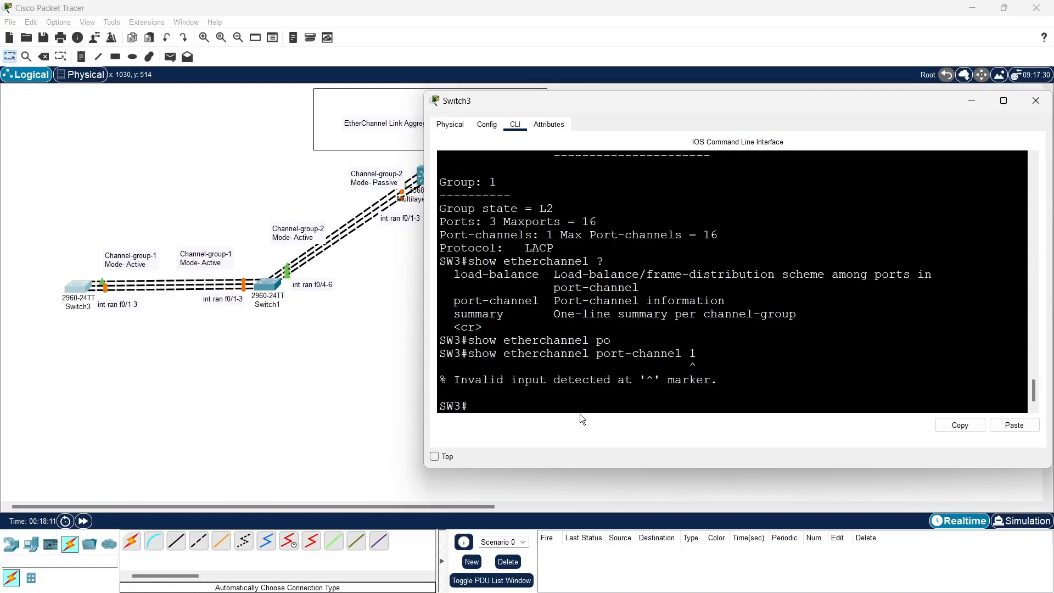
key("Up")
key("BackSpace")
key("Return")
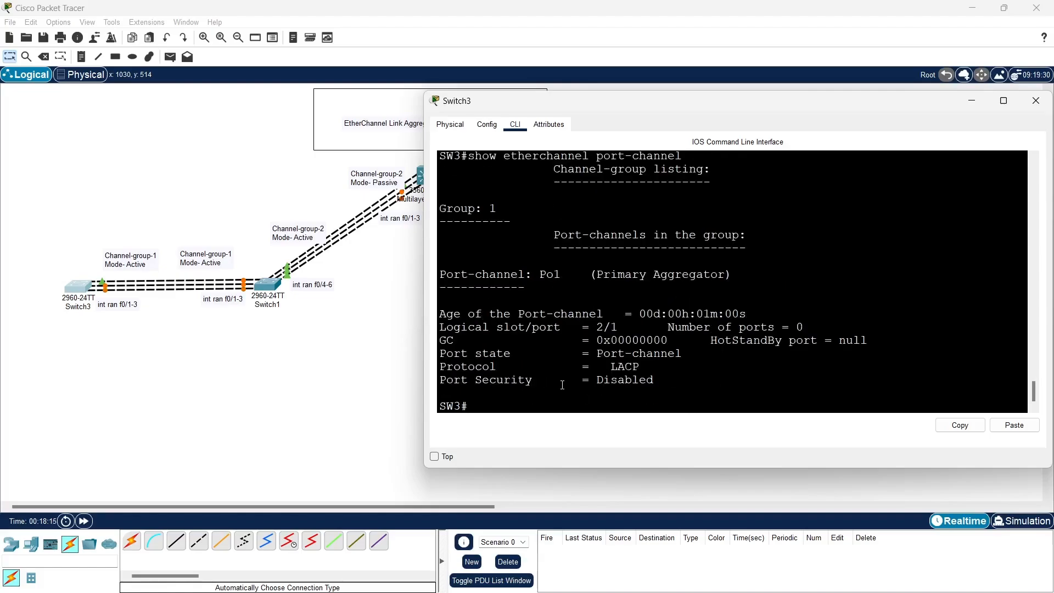
scroll(561, 387, "up", 3)
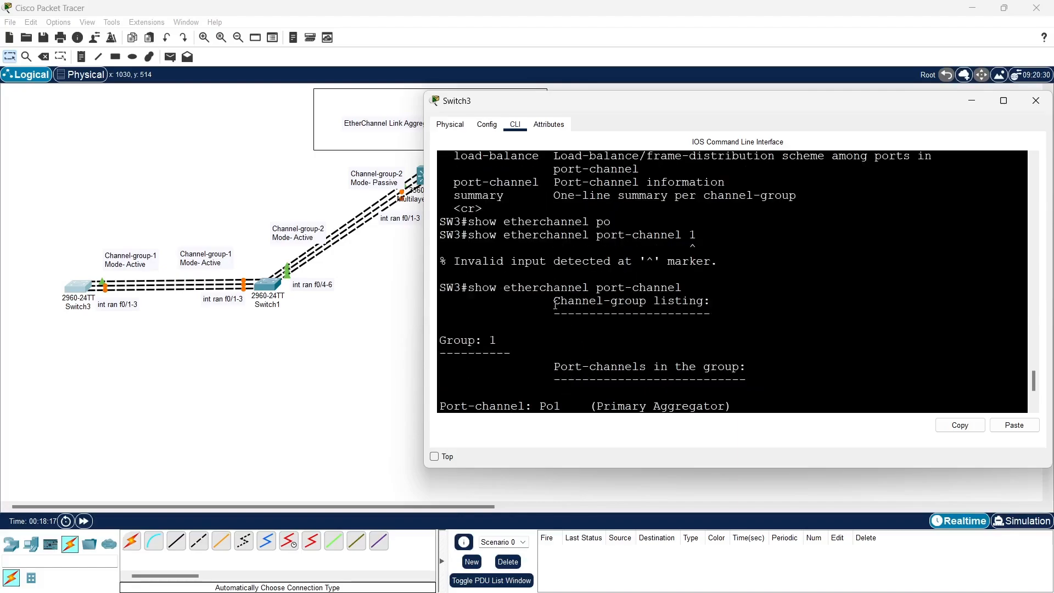
scroll(555, 304, "down", 3)
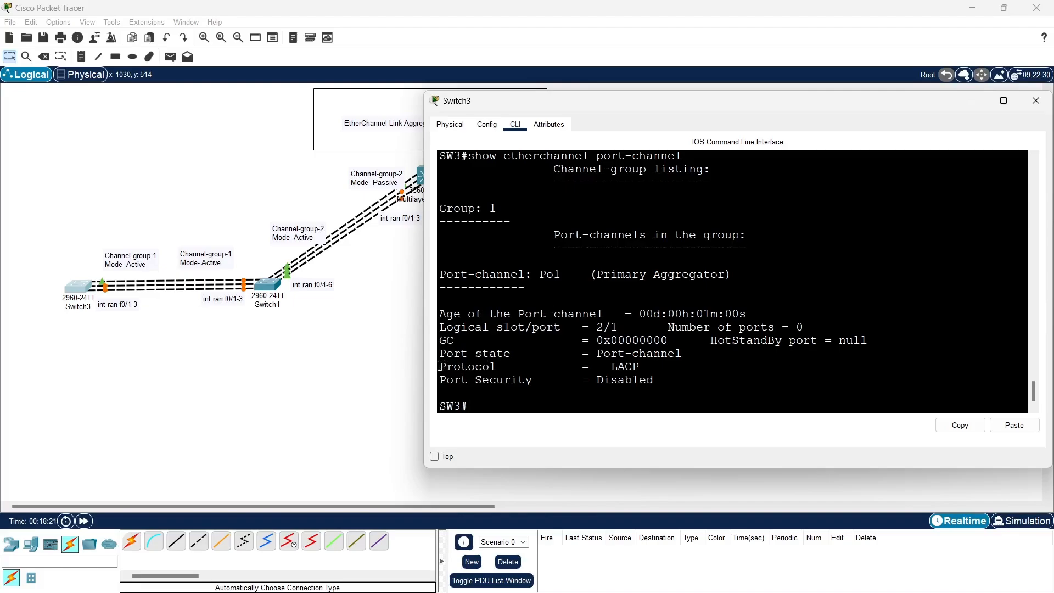
left_click_drag(439, 366, 669, 365)
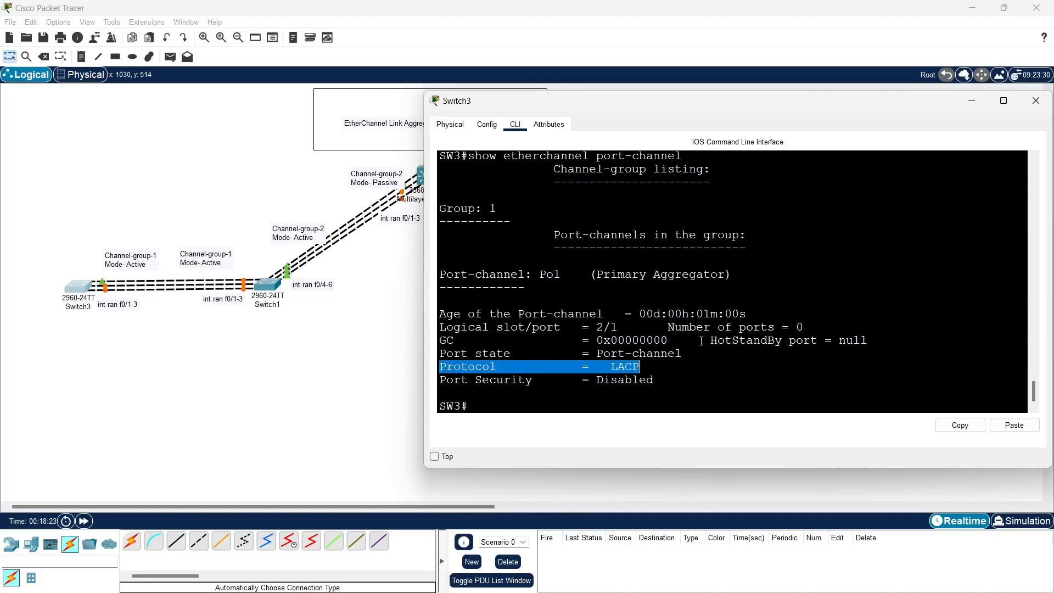
scroll(701, 340, "up", 1)
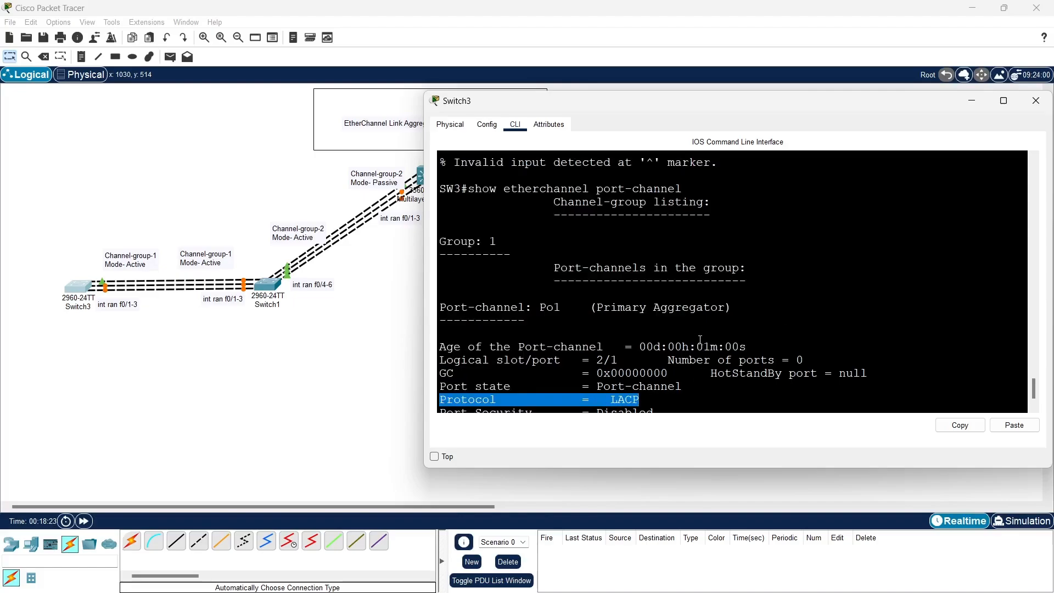
Minimise the Switch3 window, open Switch1's command line in a widened window clear of the links, and bring up its prompt
left_click(977, 106)
left_click(268, 283)
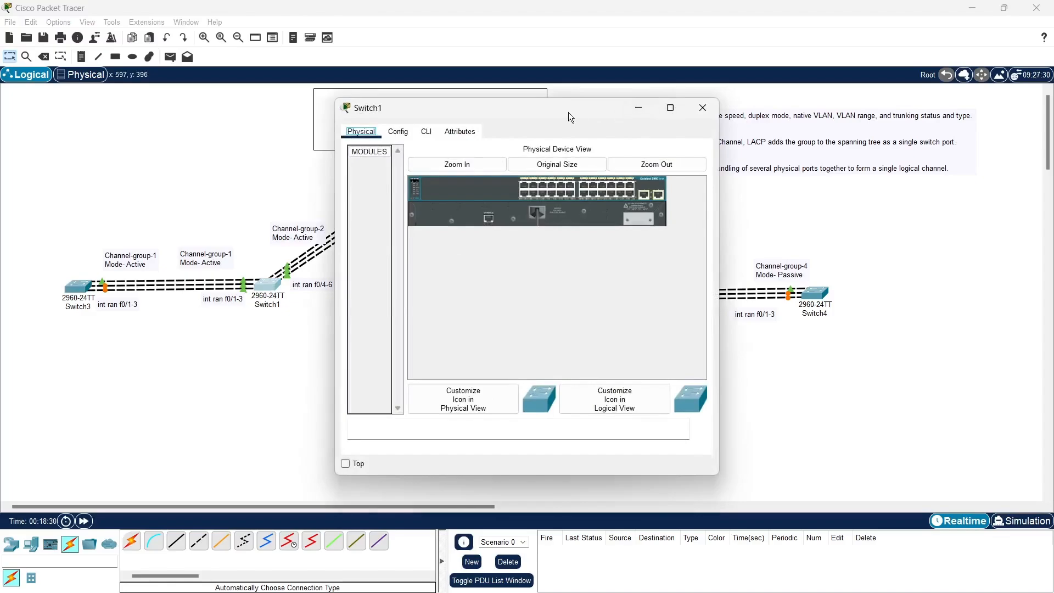
left_click_drag(568, 112, 823, 106)
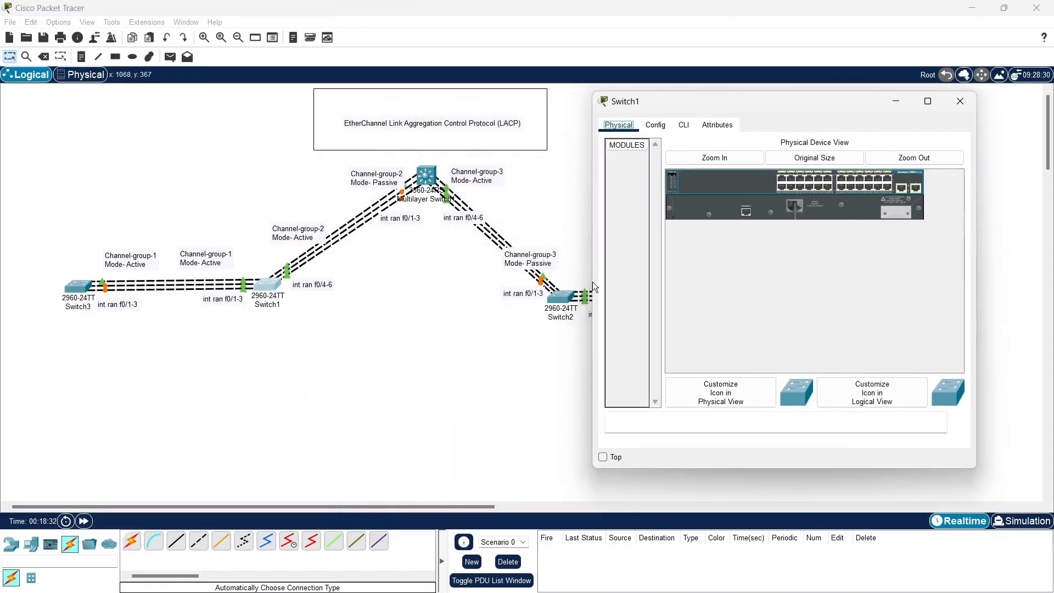
left_click_drag(592, 282, 459, 281)
left_click(550, 124)
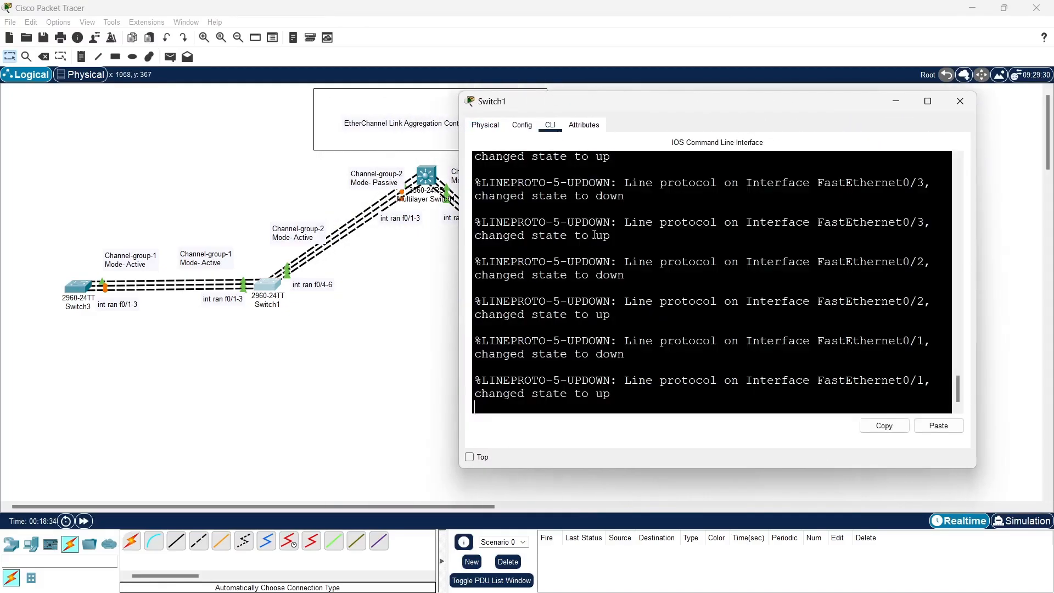
key("Return")
key("Return")
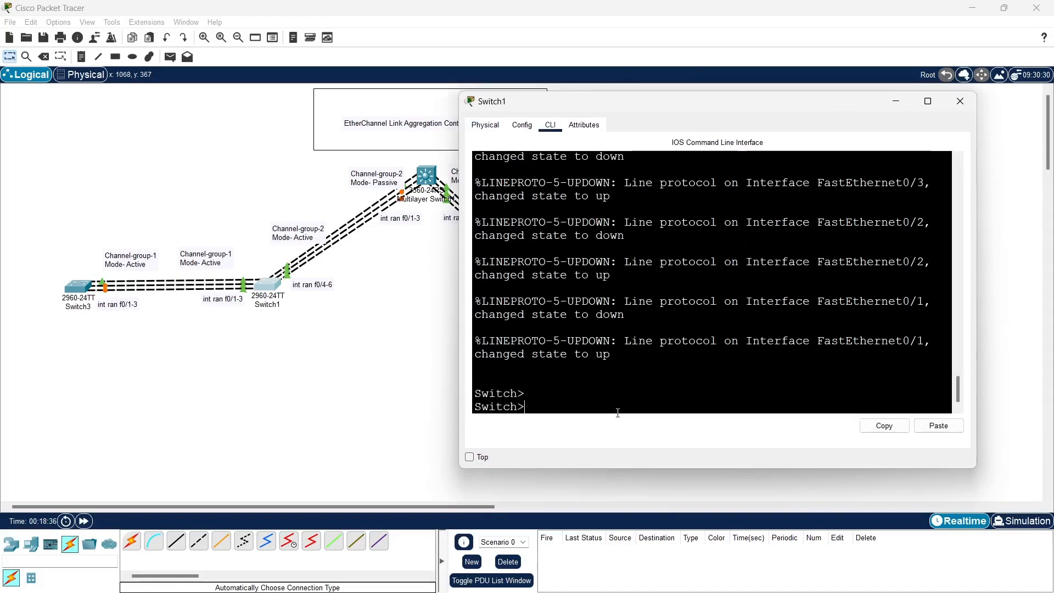
Enter global configuration mode on Switch1 and select the interface range f0/1-3
type("en")
key("Tab")
key("Return")
type("con")
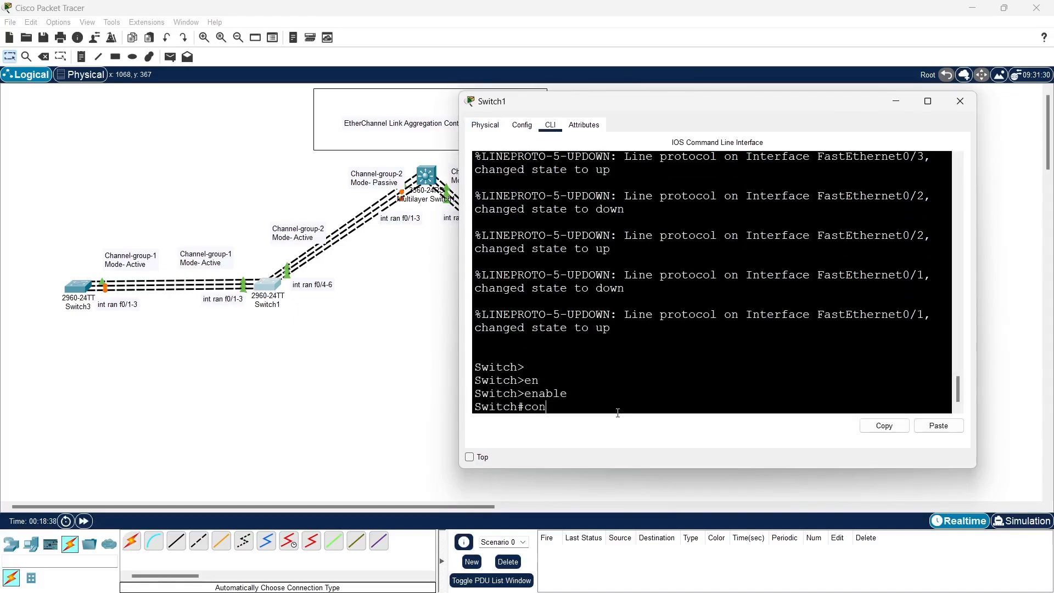
type("f t")
key("Return")
type("int")
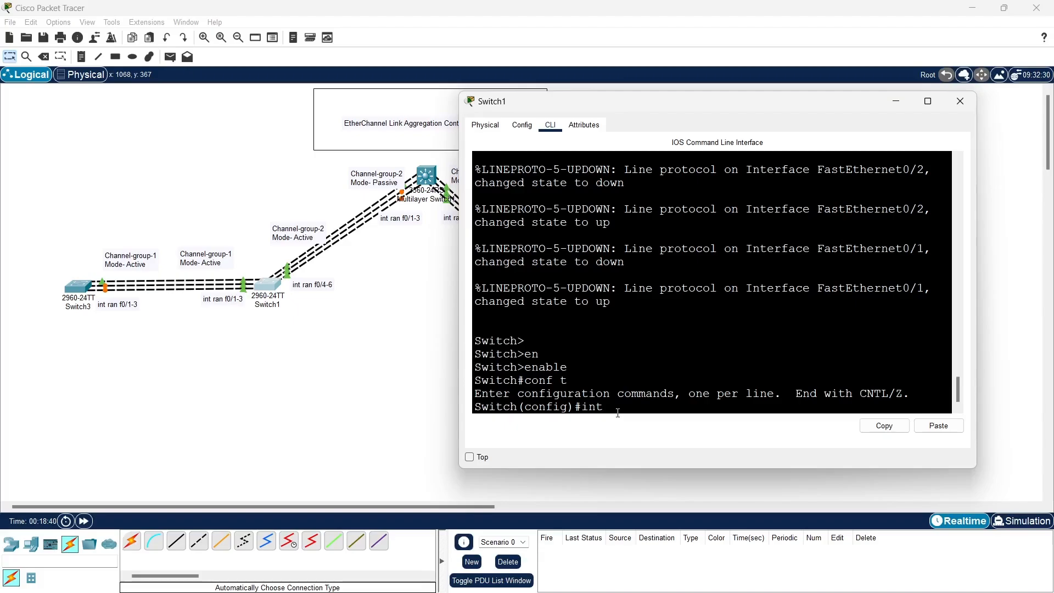
type(" ran f0/1-3")
key("Return")
Assign Switch1's selected interface range to channel-group 1 with mode active
type("cha")
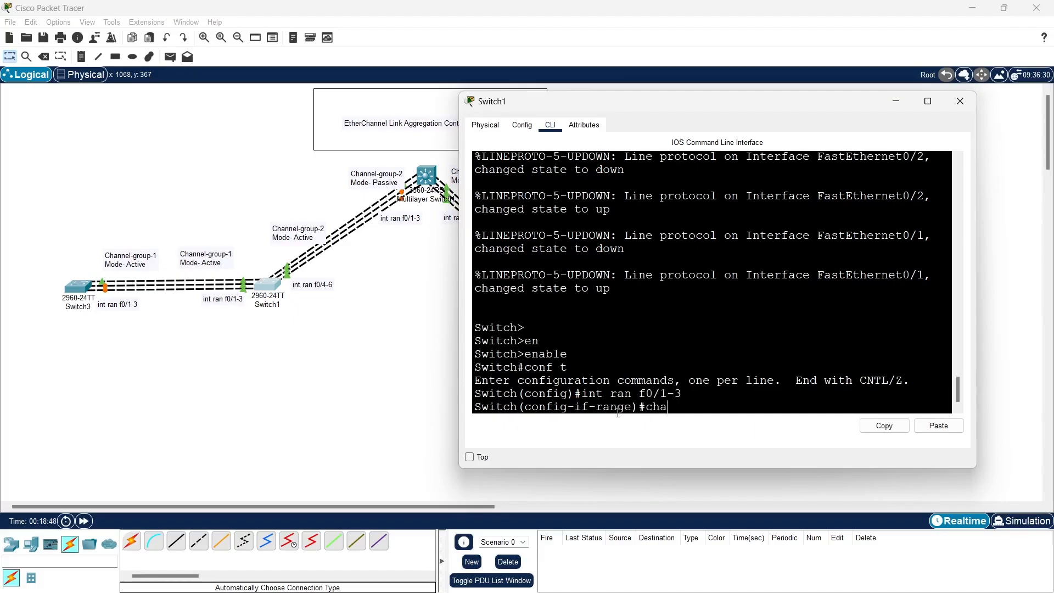
type("nnel-")
type("g")
key("Tab")
type("1")
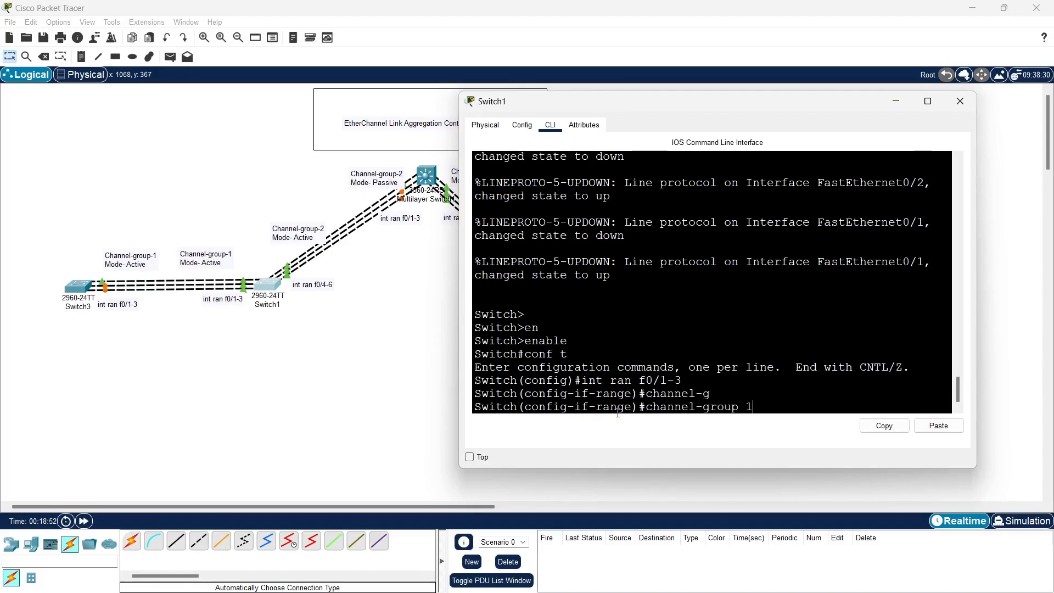
key("Return")
key("Up")
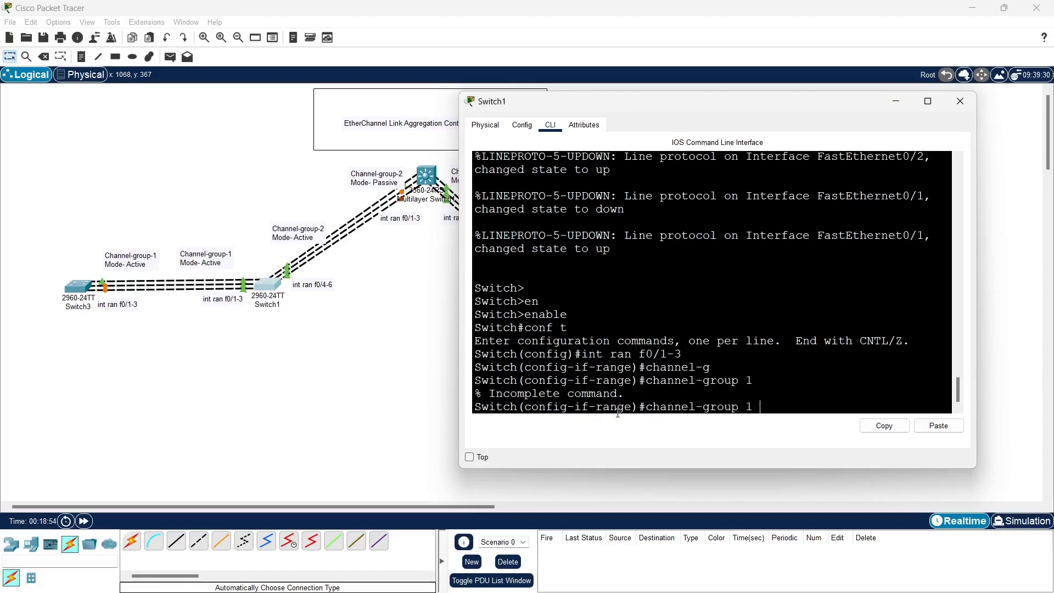
type("mo")
key("Tab")
type("ac")
key("Tab")
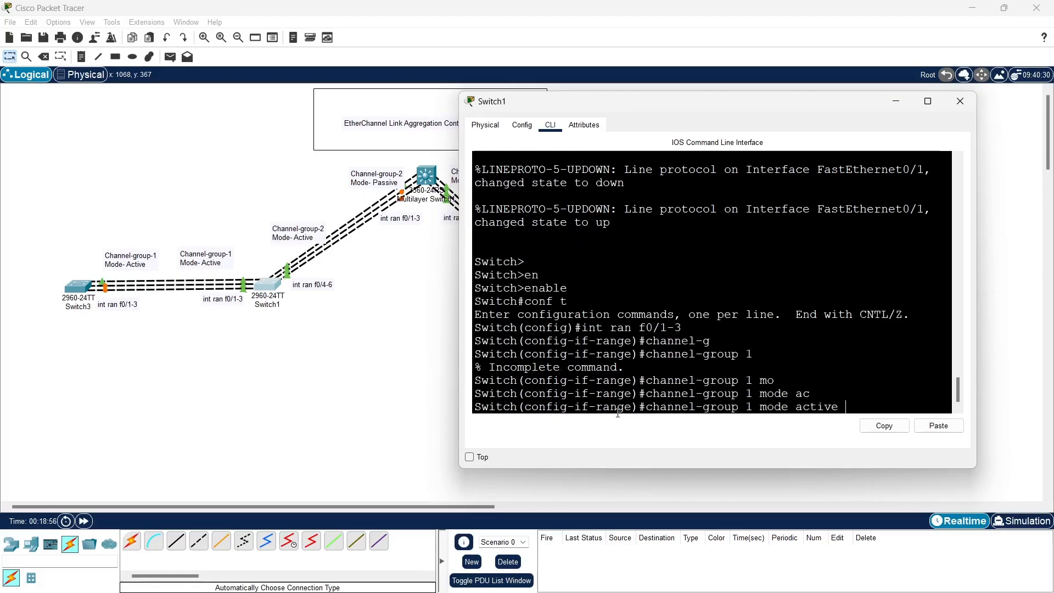
key("Return")
key("Return")
key("Return")
key("Return")
key("Return")
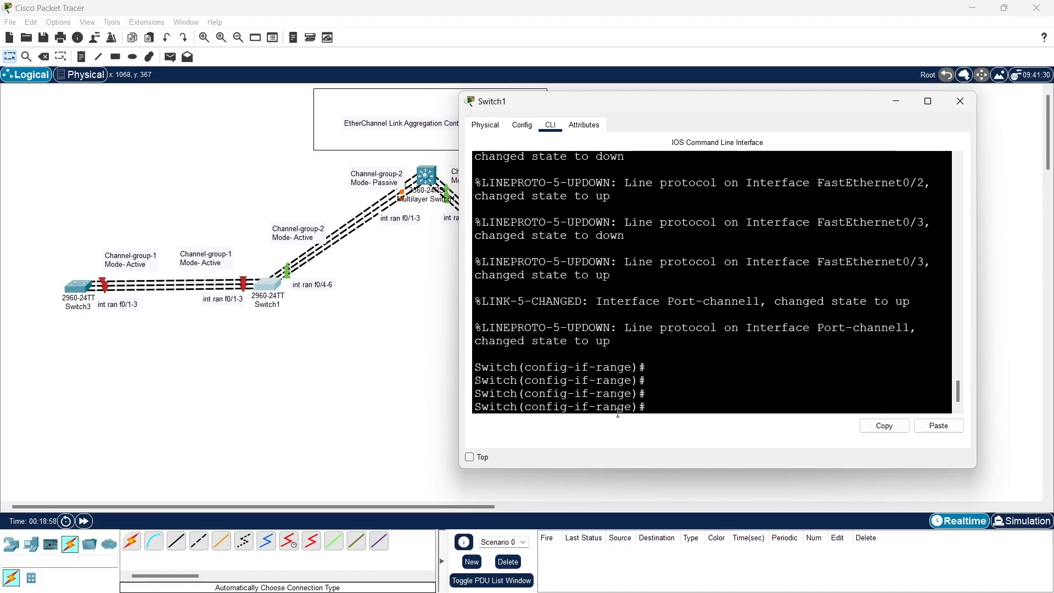
Leave the interface range configuration and enter interface port-channel 1 on Switch1
type("ex")
key("Return")
key("Return")
key("Return")
key("Return")
key("Return")
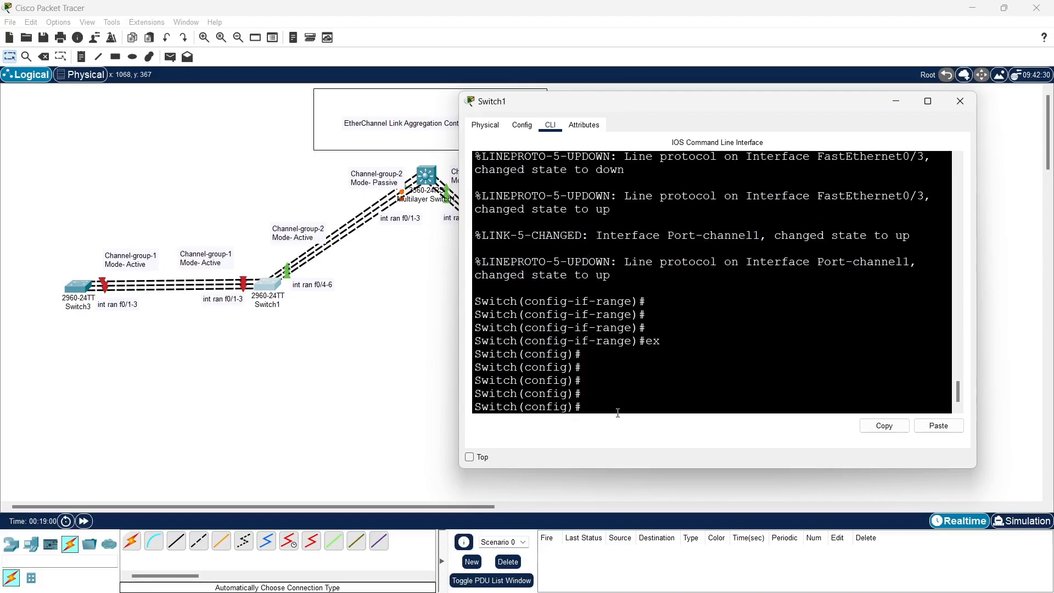
type("in t po")
key("Tab")
type("1")
key("Return")
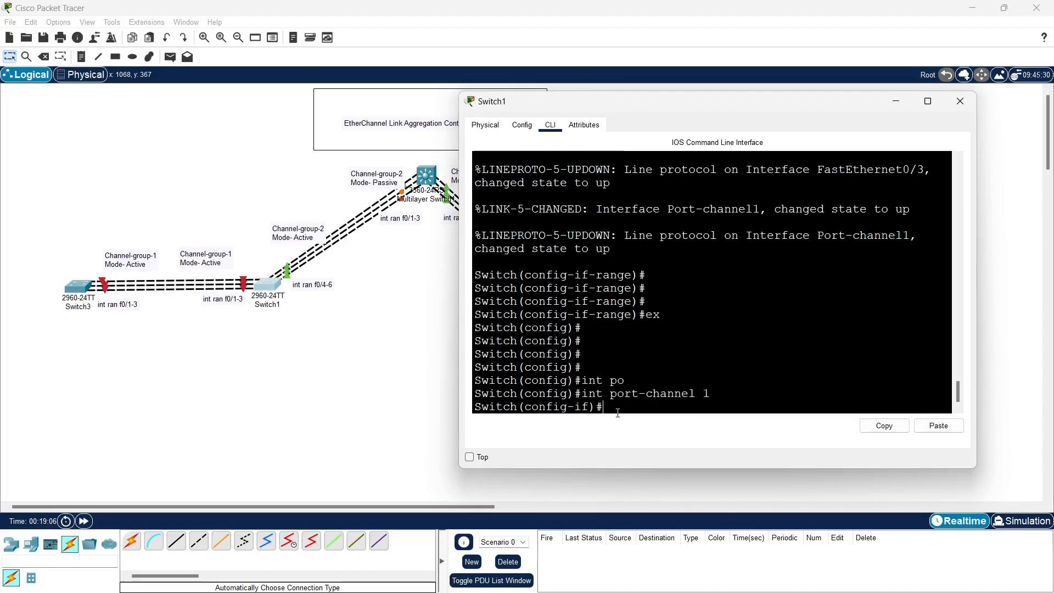
Set Switch1's port-channel 1 interface to switchport mode trunk
type("sw")
key("Tab")
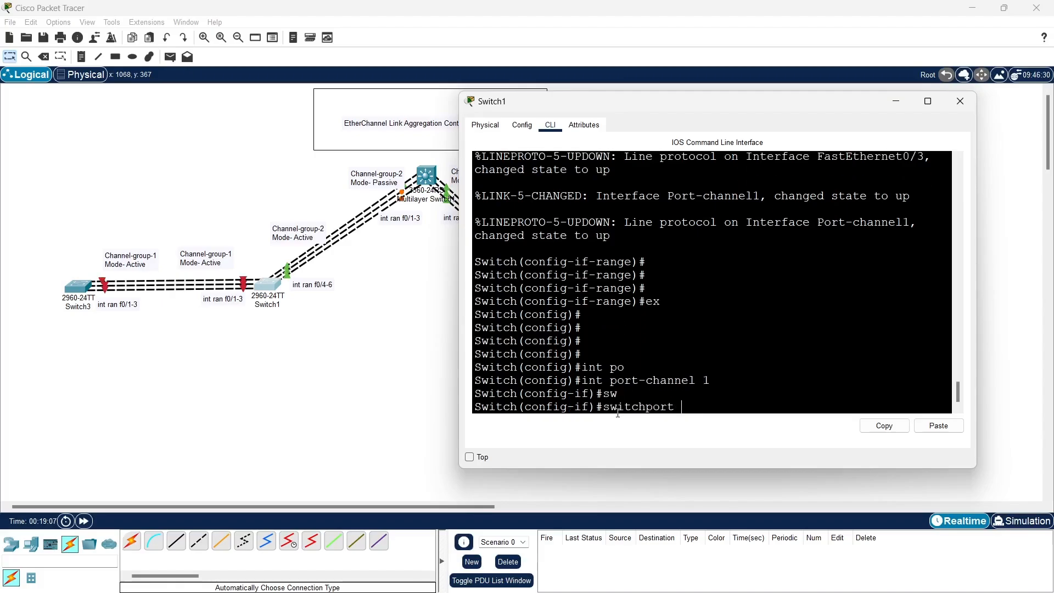
type("m")
key("Tab")
type("t")
key("Tab")
key("Return")
key("Return")
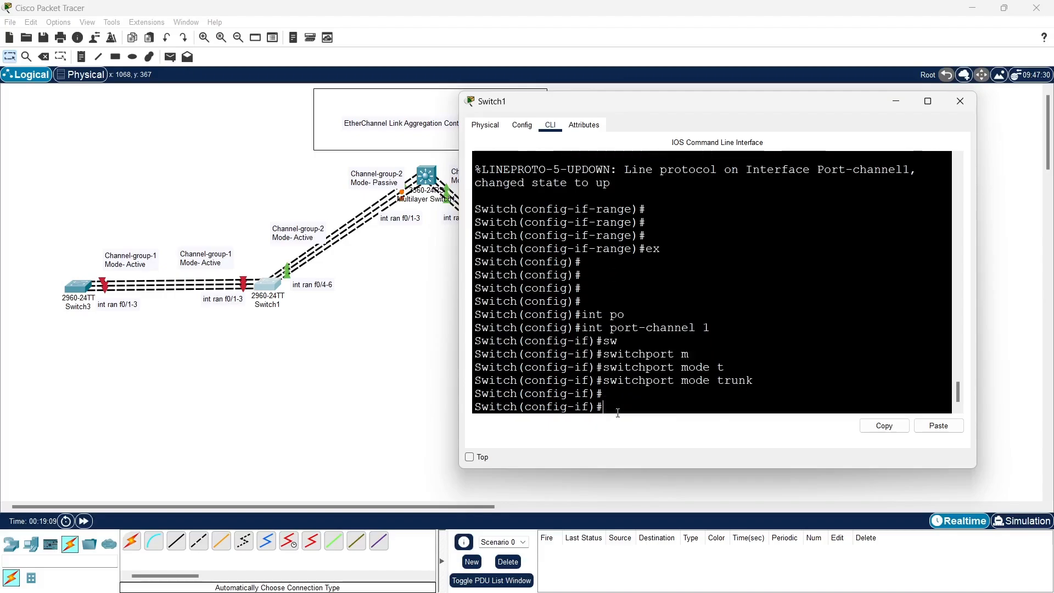
key("Return")
key("Return")
Exit the interface and global configuration modes on Switch1 to reach privileged EXEC mode
type("ex")
key("Return")
key("Return")
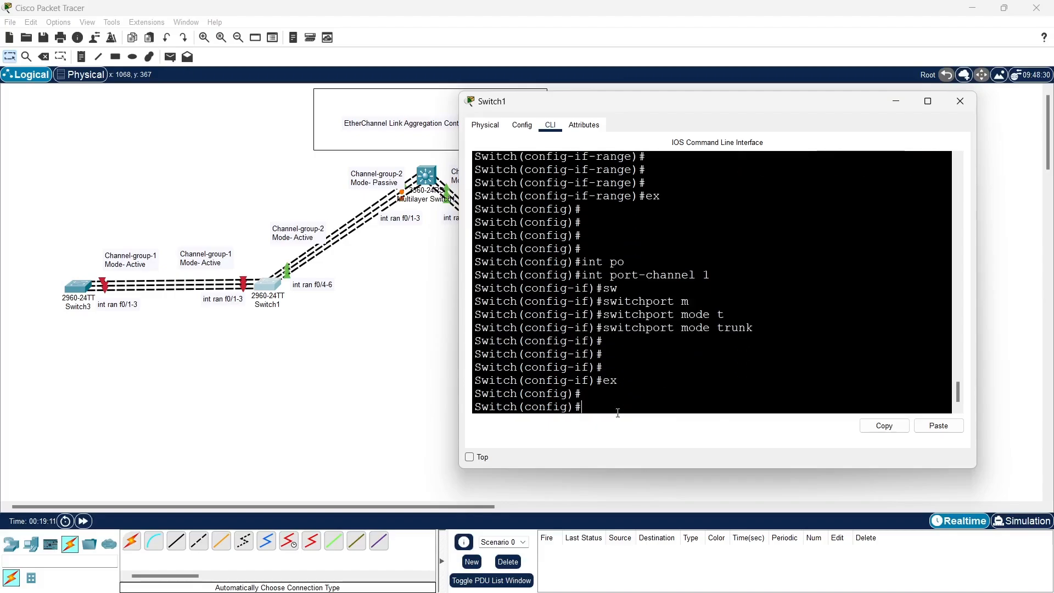
key("Return")
key("Return")
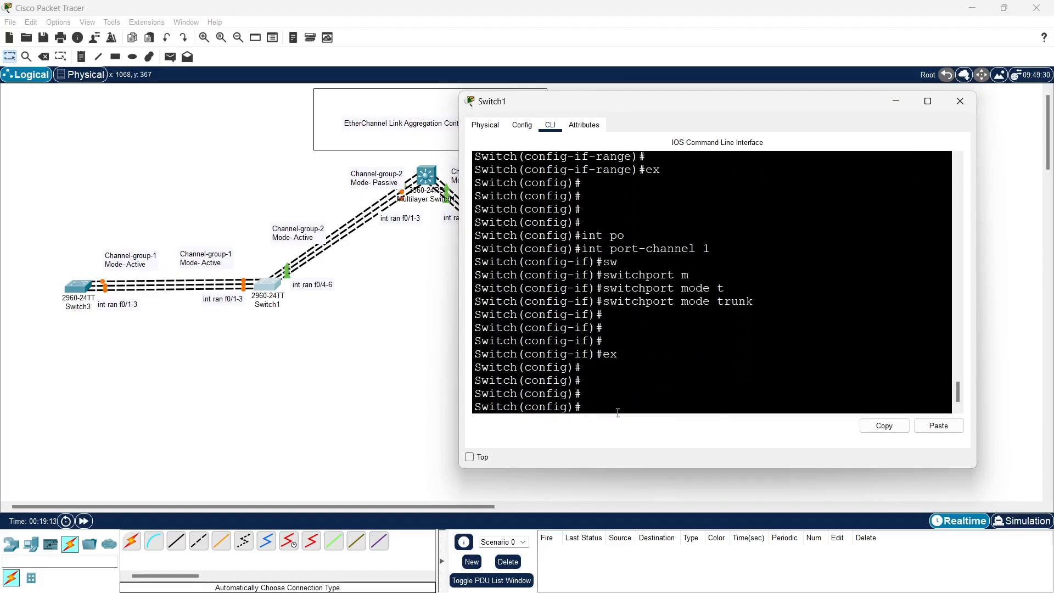
type("exit")
key("Return")
key("Return")
key("Return")
Run show etherchannel port-channel on Switch1
type("sh")
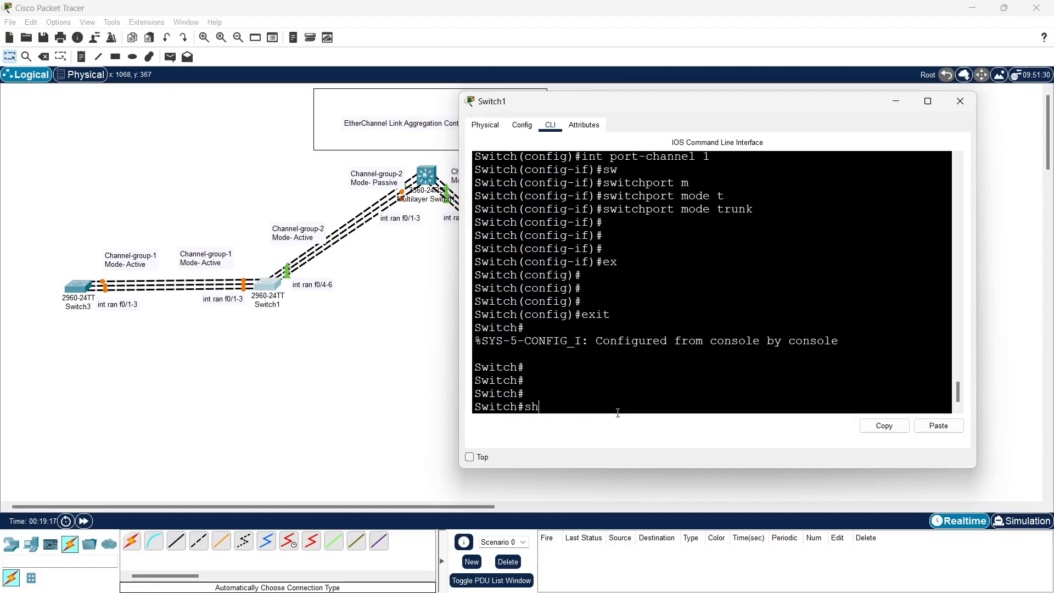
key("Tab")
type("et")
type("h")
key("Tab")
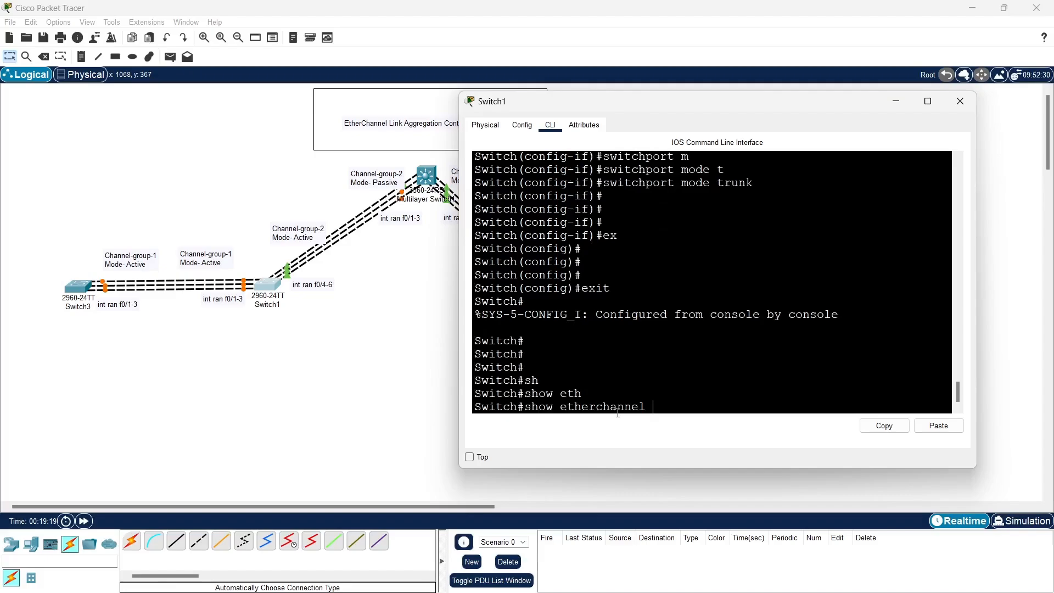
type("po")
key("Tab")
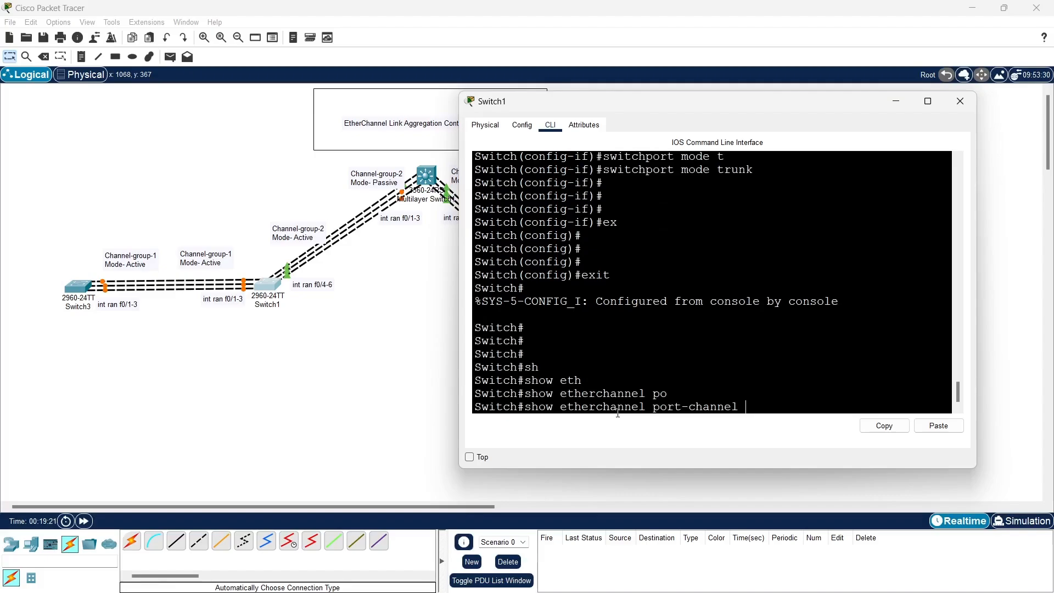
key("Return")
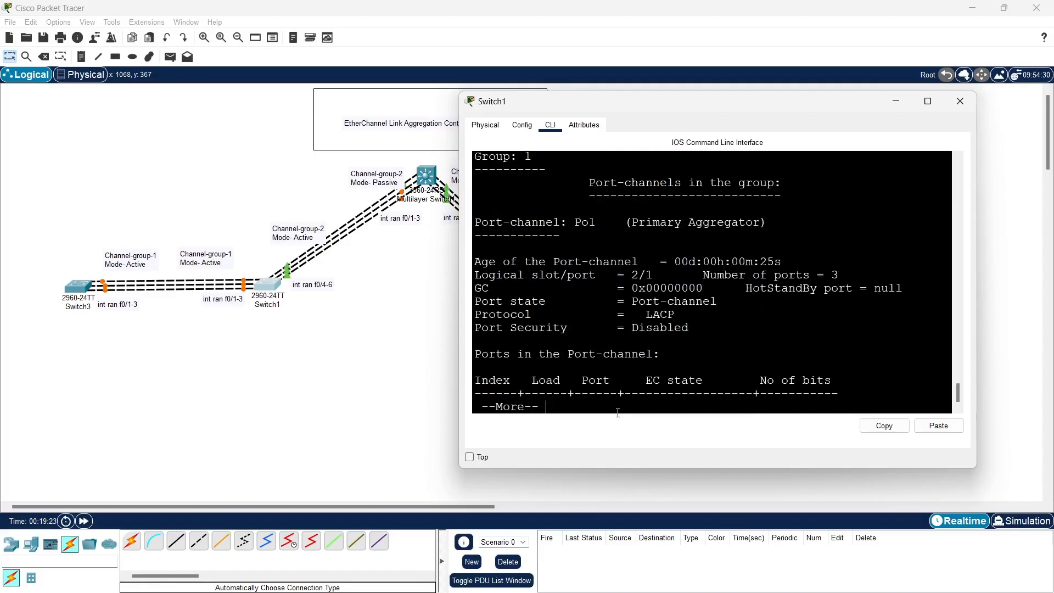
Page through the rest of the port-channel output and examine the bundled ports and the protocol
key("Return")
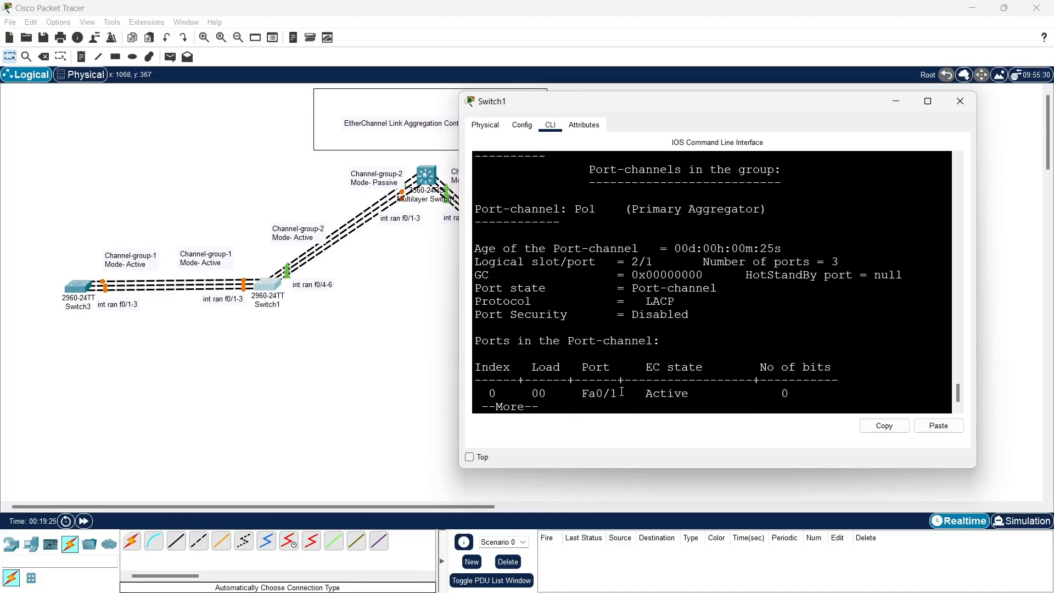
key("Return")
key("Return")
key("Return")
key("Return")
key("Return")
key("Return")
key("Return")
key("Return")
key("Return")
key("Return")
key("Return")
key("Return")
scroll(591, 294, "up", 2)
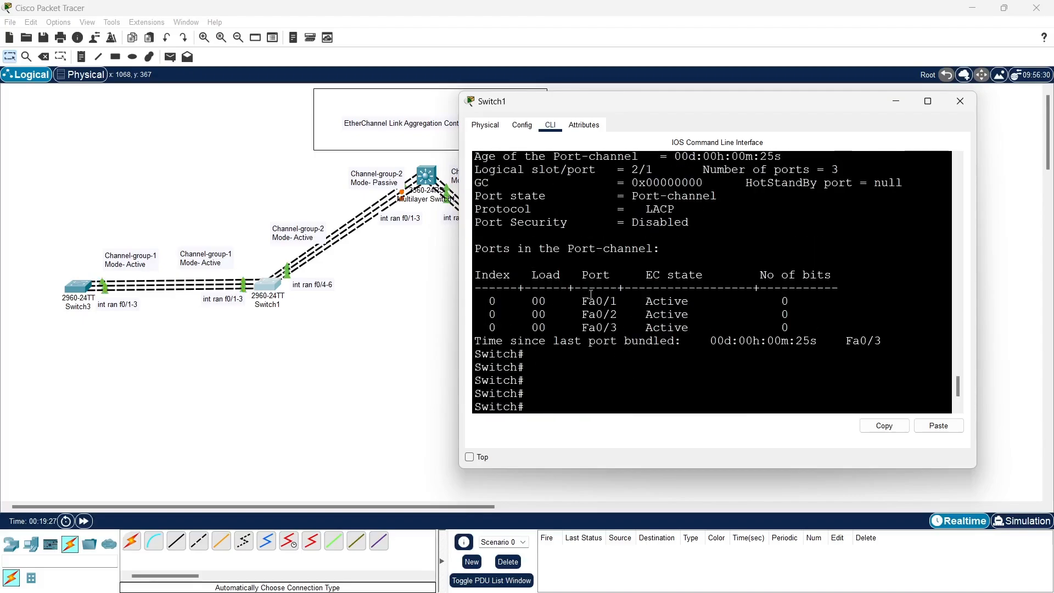
left_click_drag(485, 299, 818, 326)
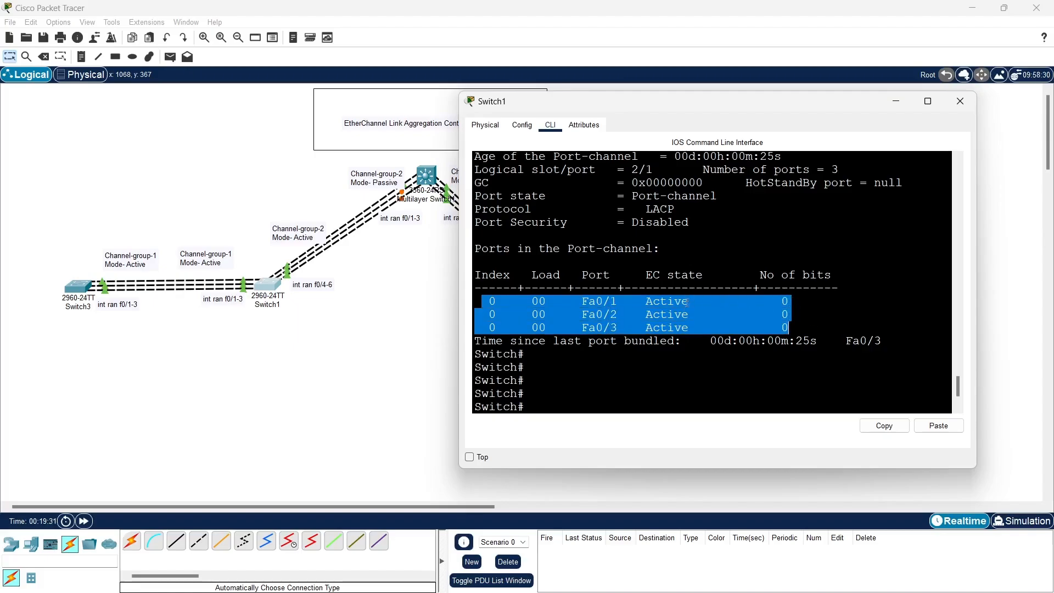
scroll(684, 342, "up", 1)
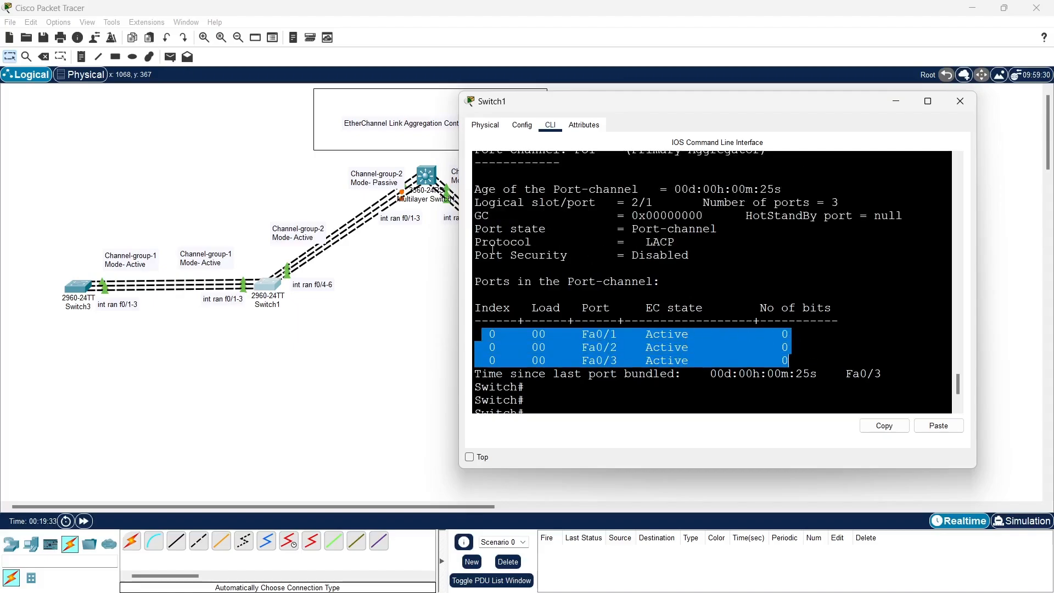
left_click_drag(474, 242, 699, 244)
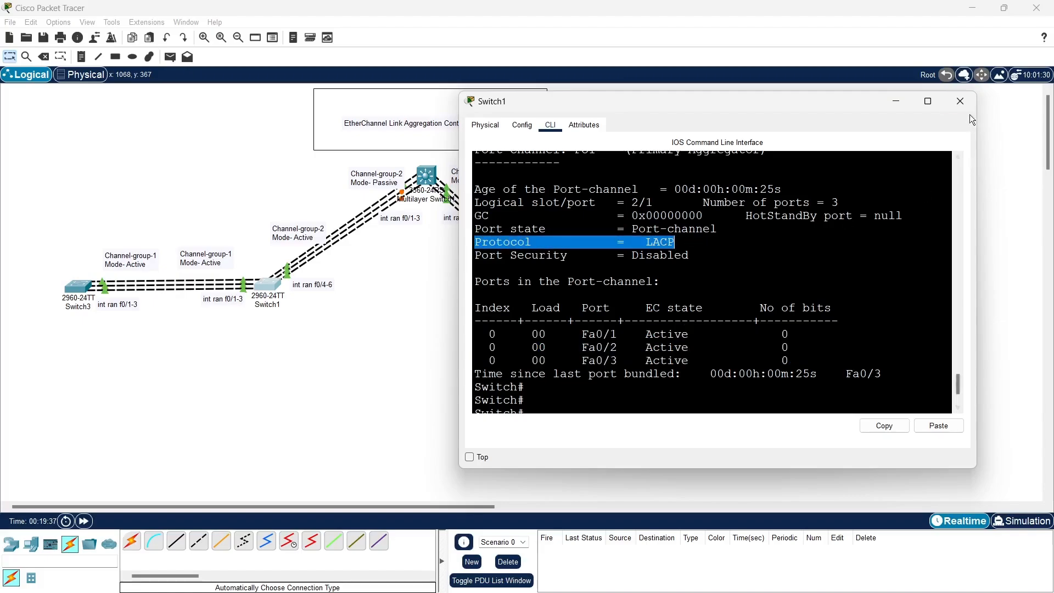
Close and reopen Switch1's command line, moving its window clear of the switch links
left_click(962, 102)
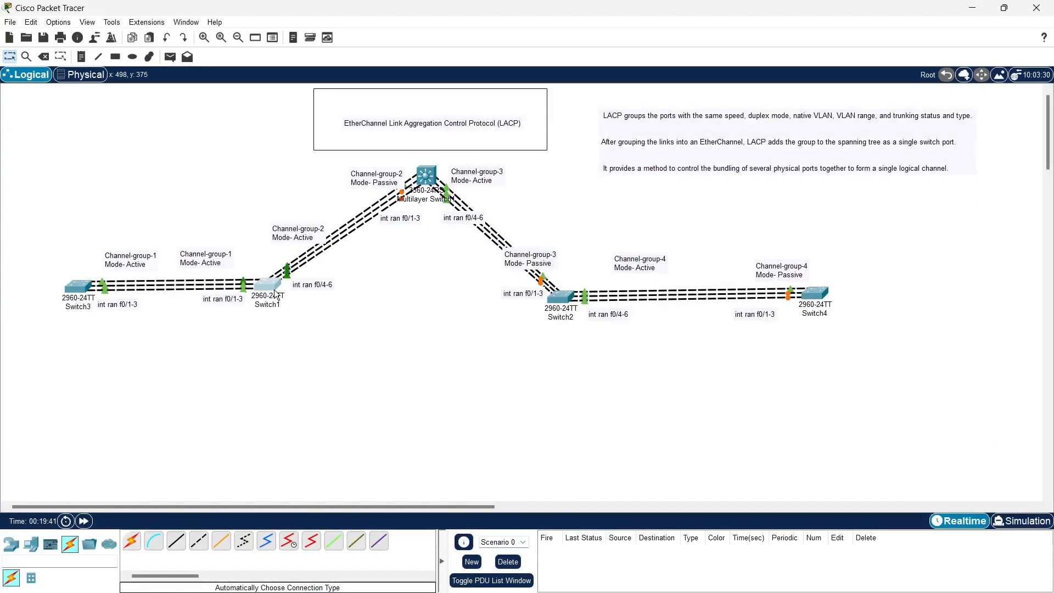
left_click(269, 286)
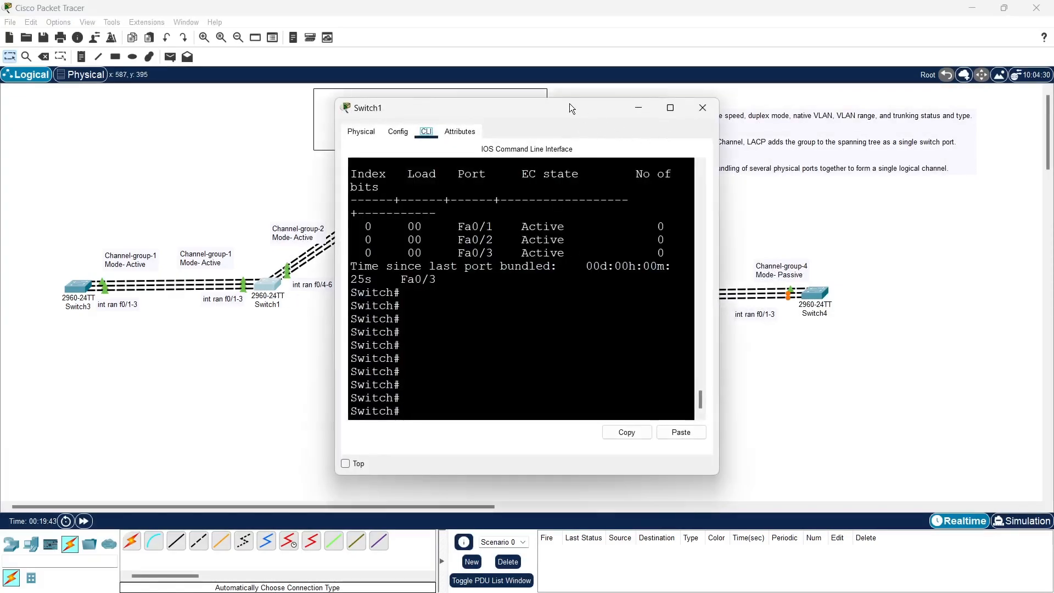
left_click_drag(568, 103, 819, 101)
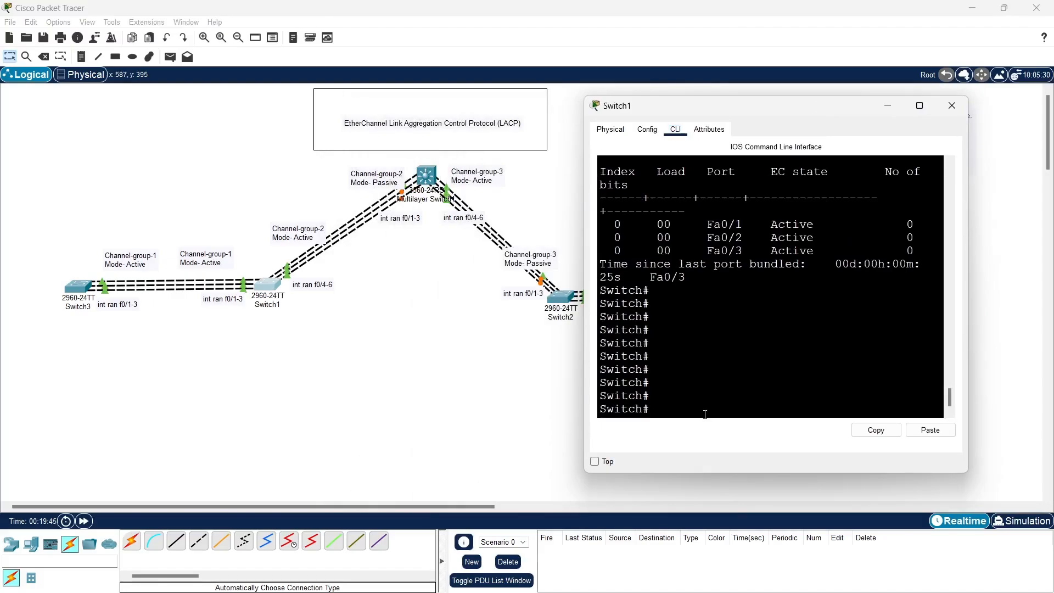
Enter global configuration mode on Switch1 with enable and conf t
type("enable")
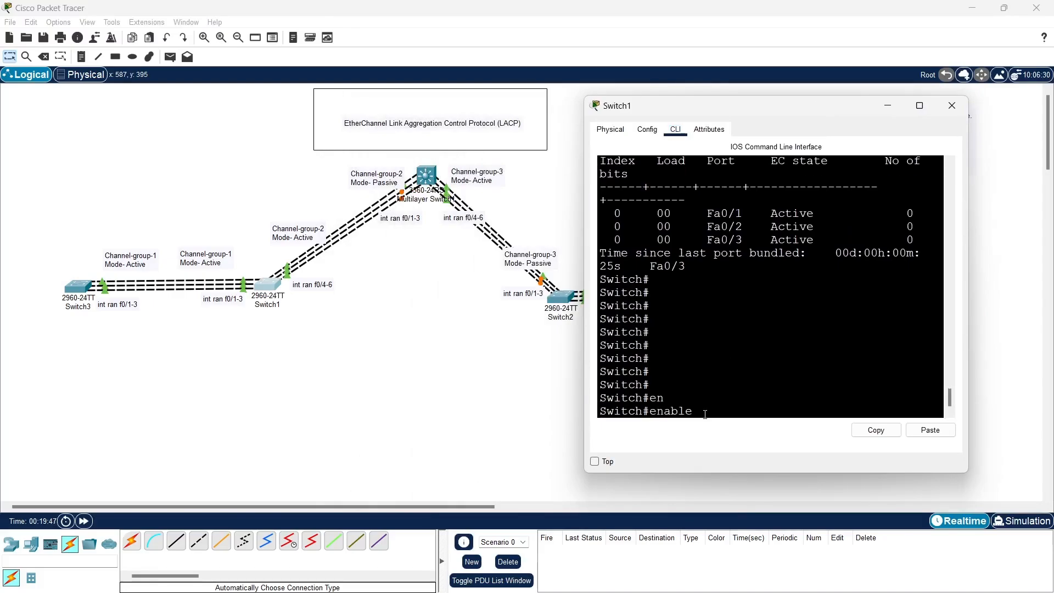
key("Tab")
key("Return")
type("conf t")
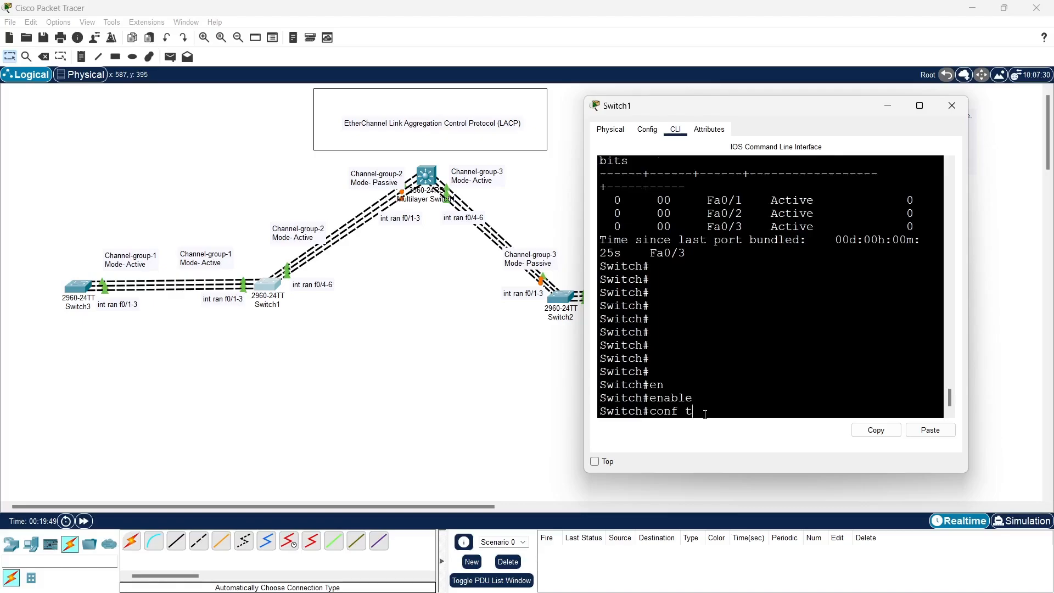
key("Return")
key("Return")
key("Return")
Enter interface range configuration for f0/4-6 on Switch1
type("int ra")
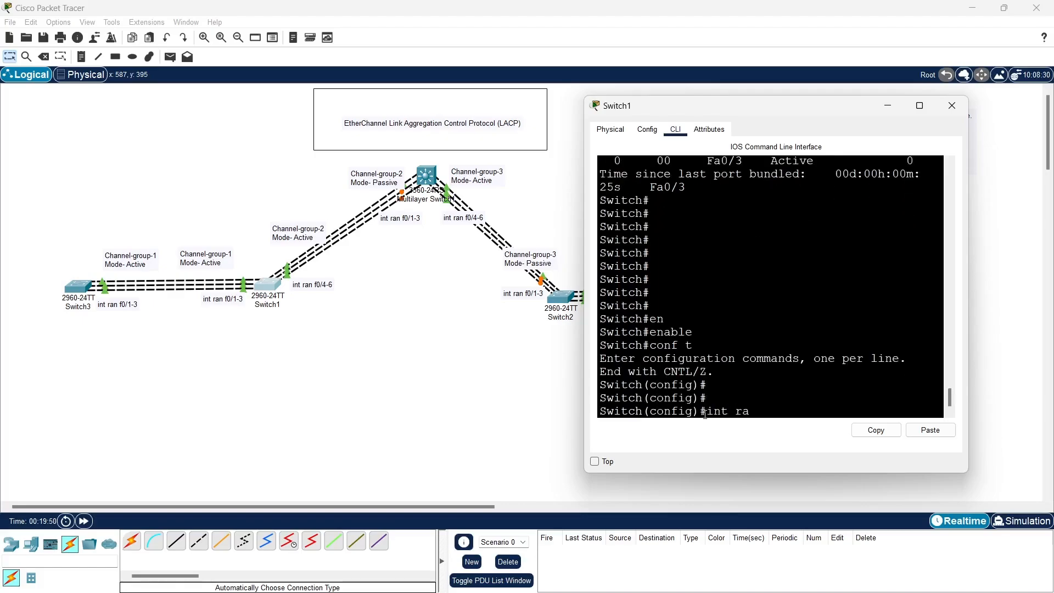
type("n f0/4-6")
key("Return")
Assign the f0/4-6 range on Switch1 to channel-group 2 in active mode
type("ch")
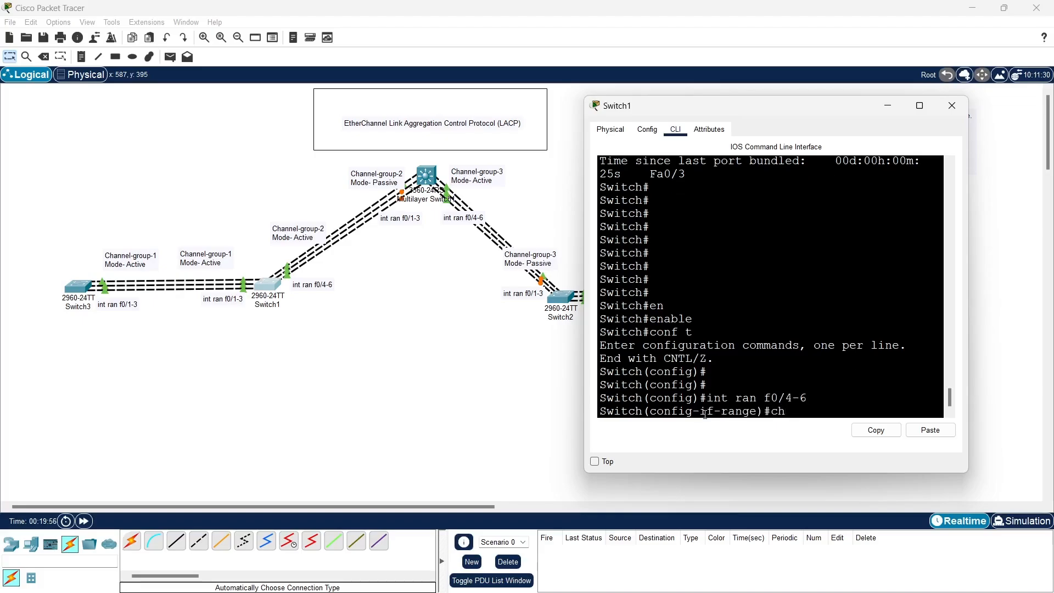
type("annel-")
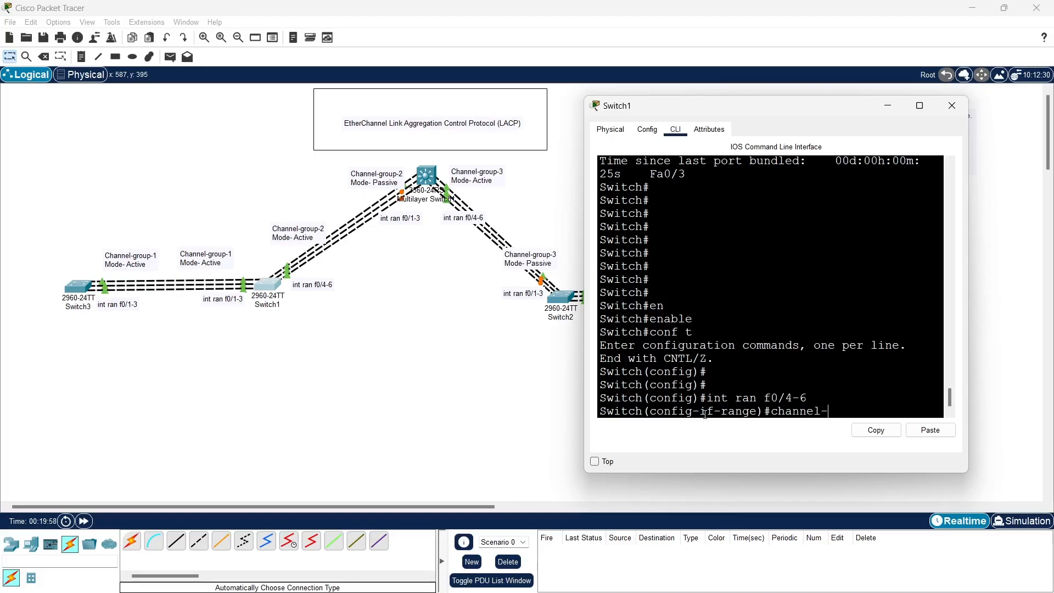
type("g")
key("Tab")
type("2")
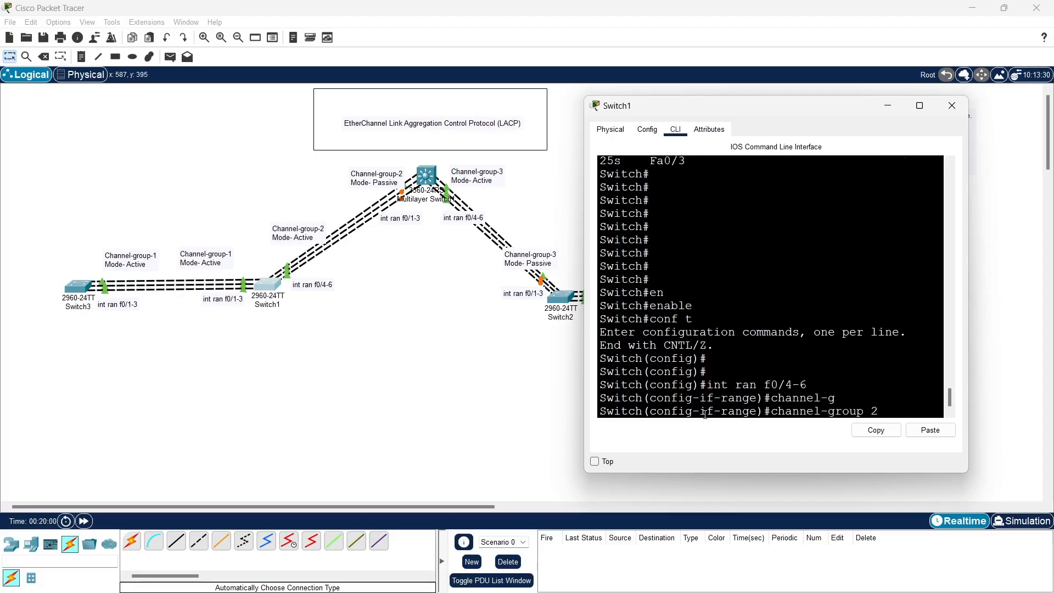
type(" m")
key("Tab")
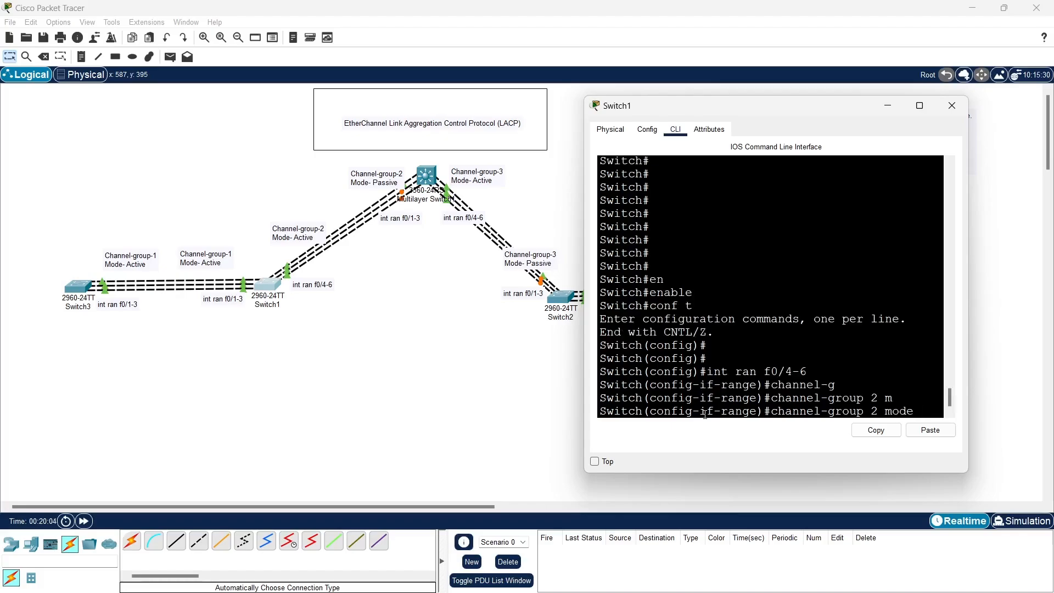
type("ac")
key("Tab")
key("Return")
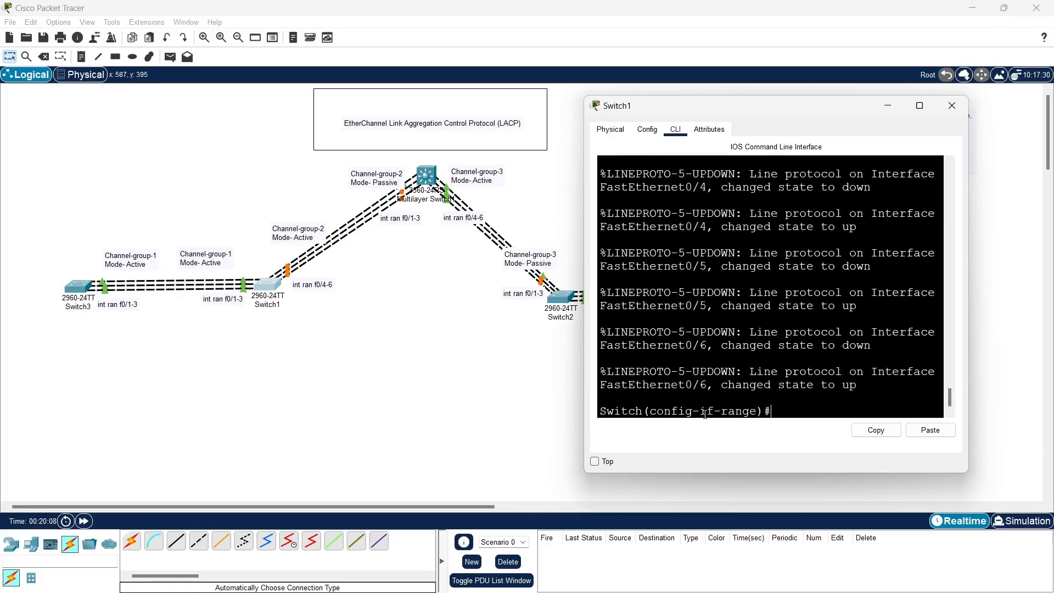
key("Return")
key("Return")
Exit the interface range and enter interface configuration for port-channel 2 on Switch1
type("ex")
key("Return")
key("Return")
key("Return")
key("Return")
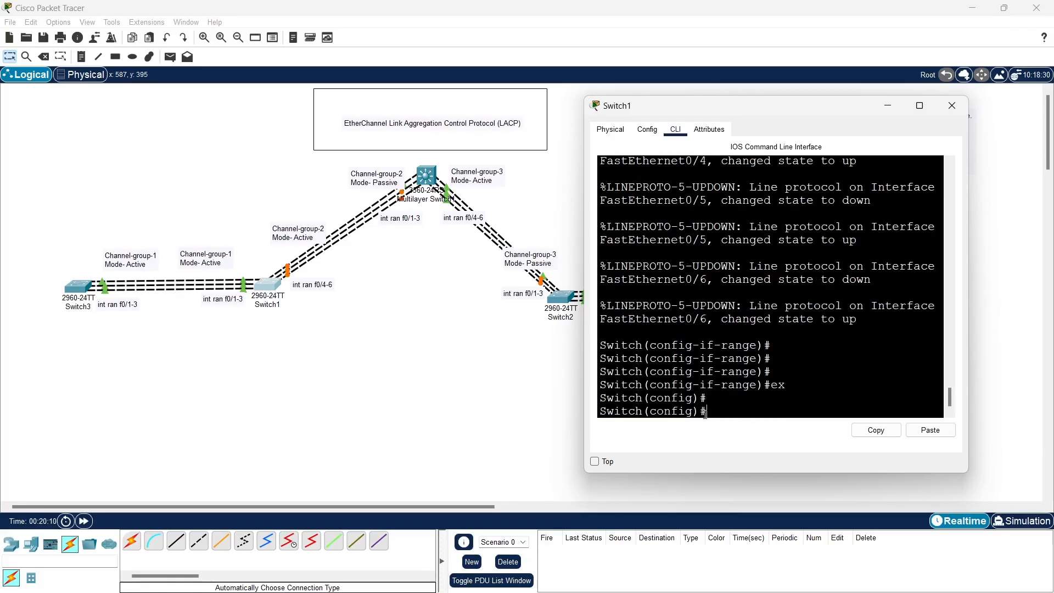
type("int po")
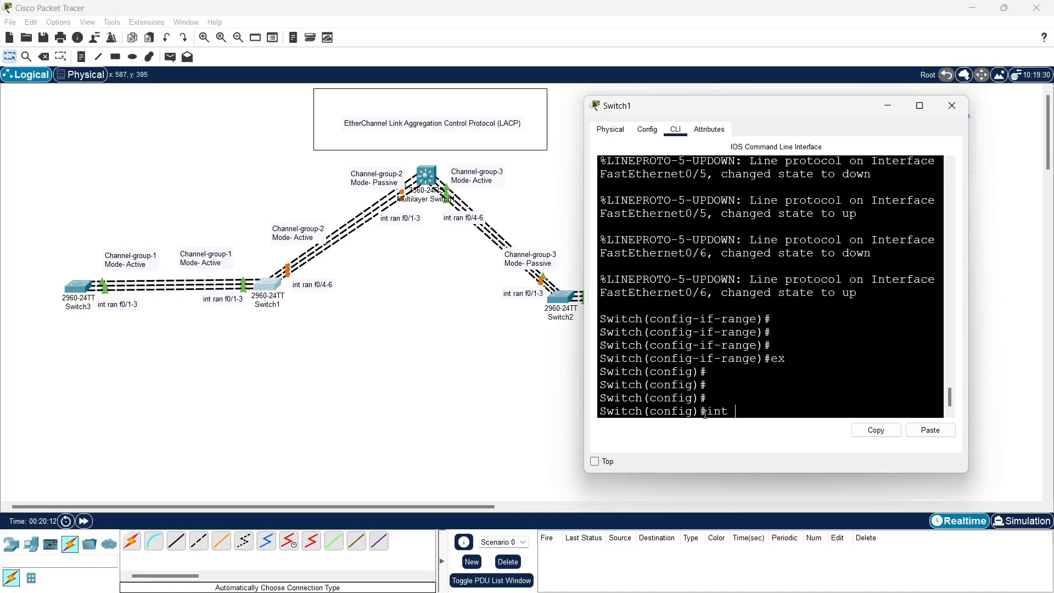
key("Tab")
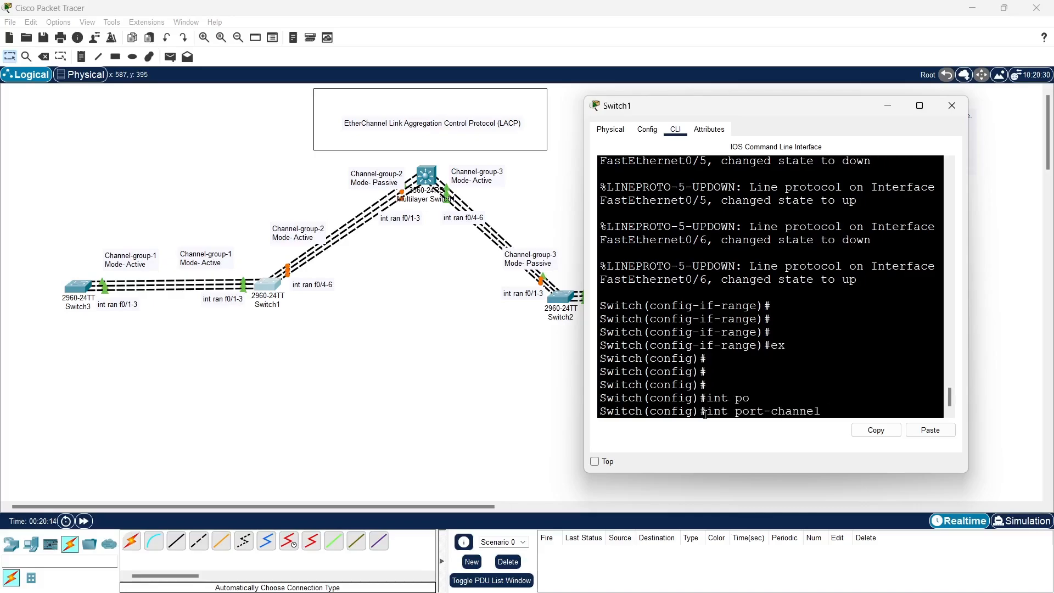
type("2")
key("Return")
key("Return")
Set port-channel 2 on Switch1 to trunk with switchport mode trunk
type("sw")
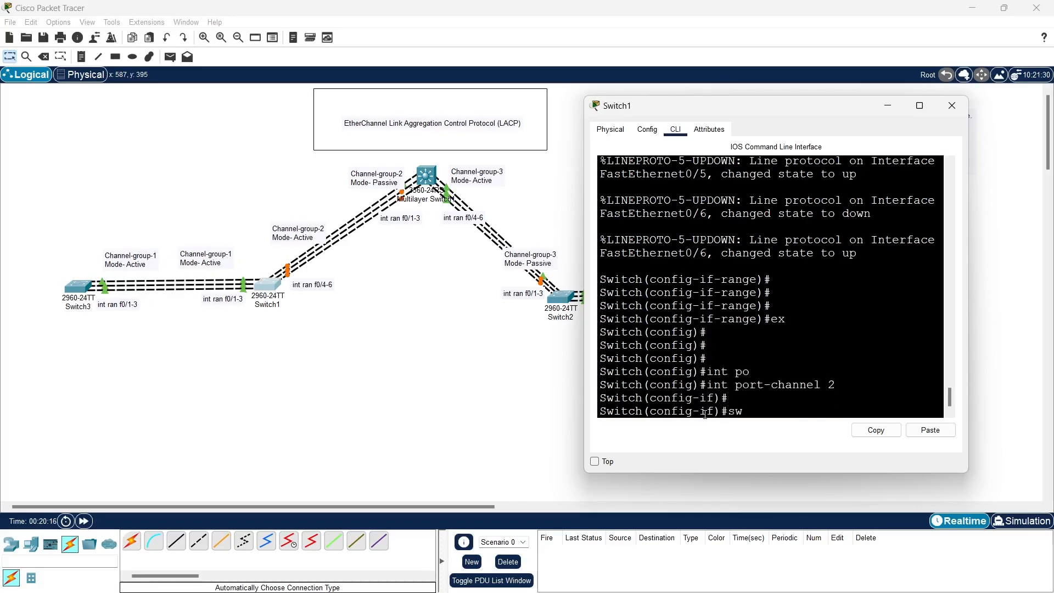
key("Tab")
type("m")
key("Tab")
type("t")
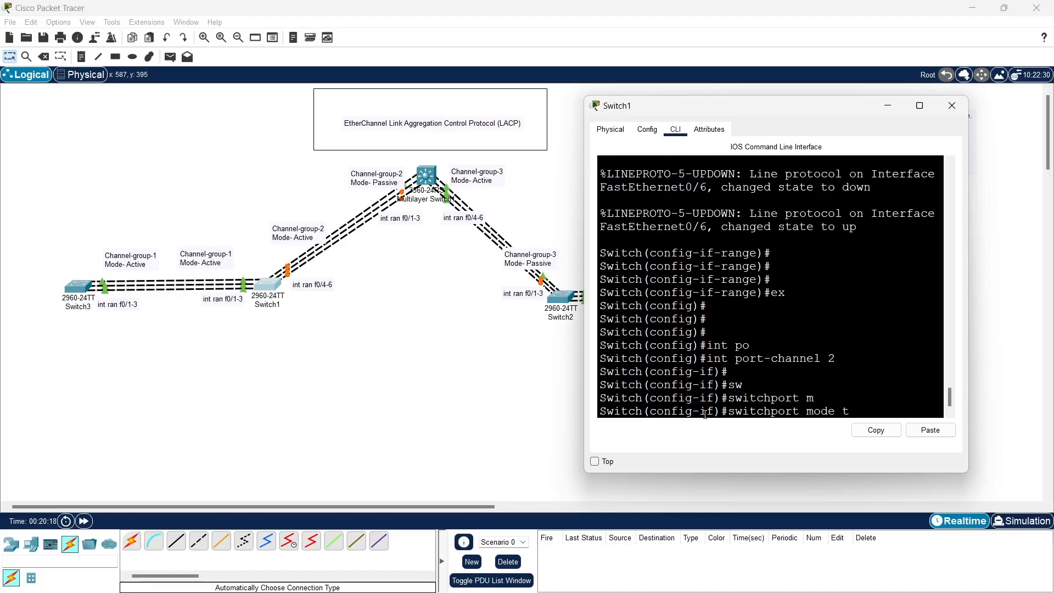
key("Tab")
key("Return")
Leave interface and global configuration on Switch1 with exit and end to return to privileged EXEC mode
key("Return")
key("Return")
key("Return")
type("ei")
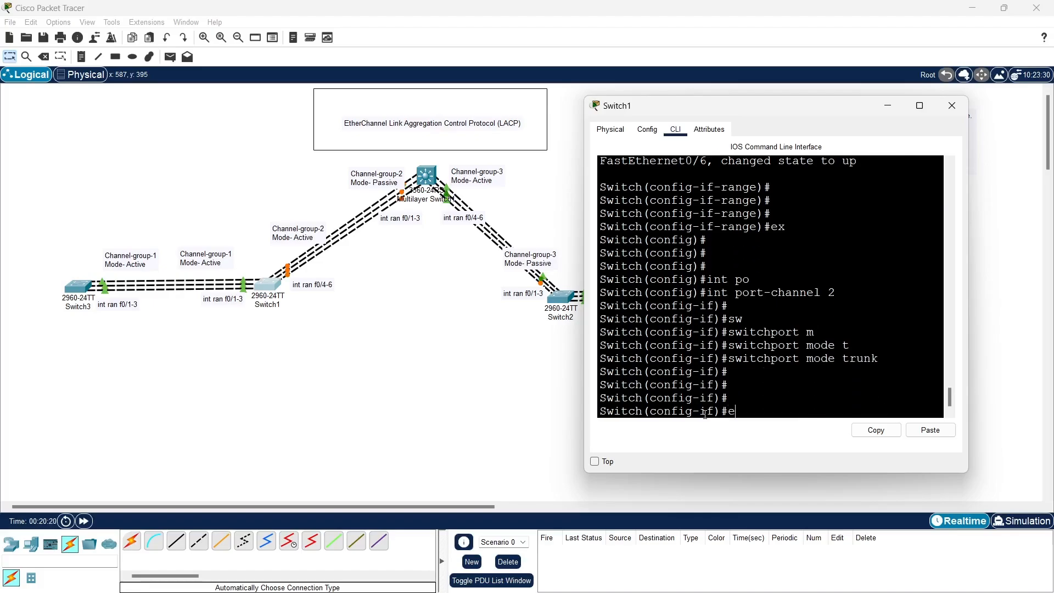
key("BackSpace")
type("xit")
key("Return")
key("Return")
key("Return")
key("Return")
type("end")
key("Return")
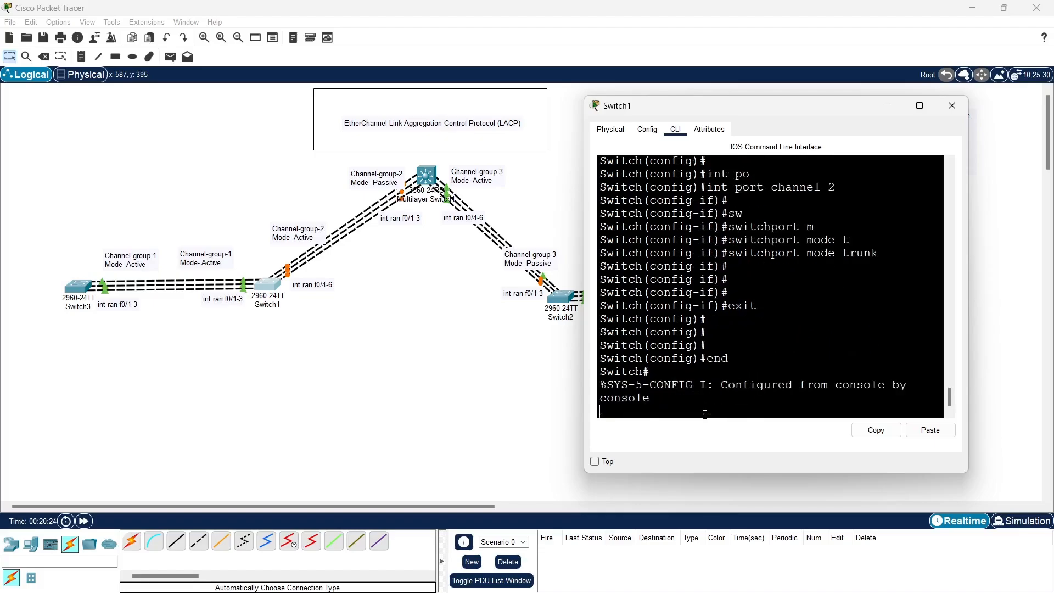
key("Return")
key("Return")
key("Return")
key("Return")
key("Return")
Display Switch1's port-channel details with show etherchannel port-channel
type("sh")
key("Tab")
type("eth")
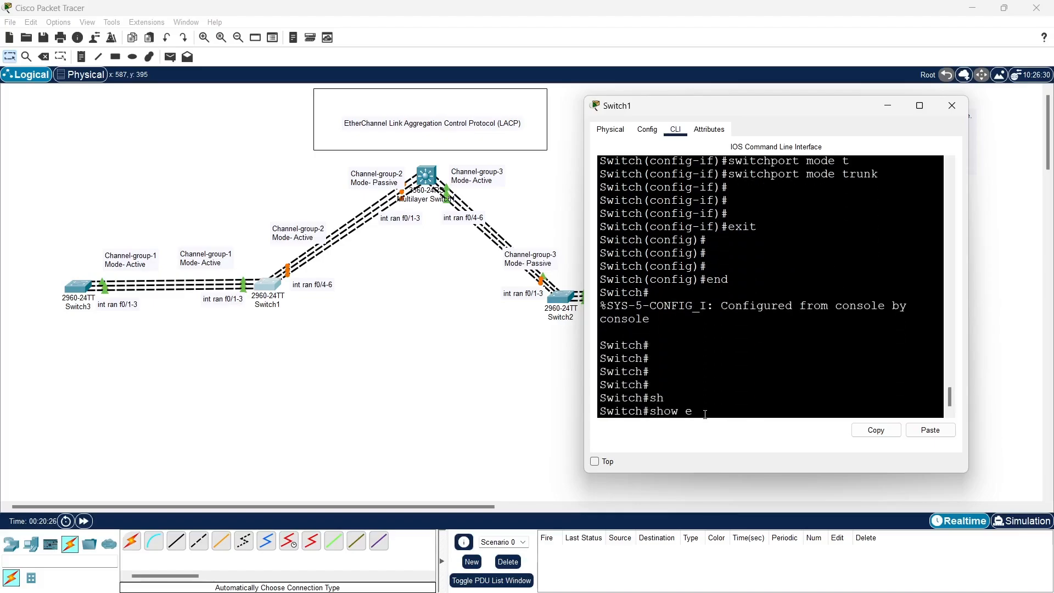
key("Tab")
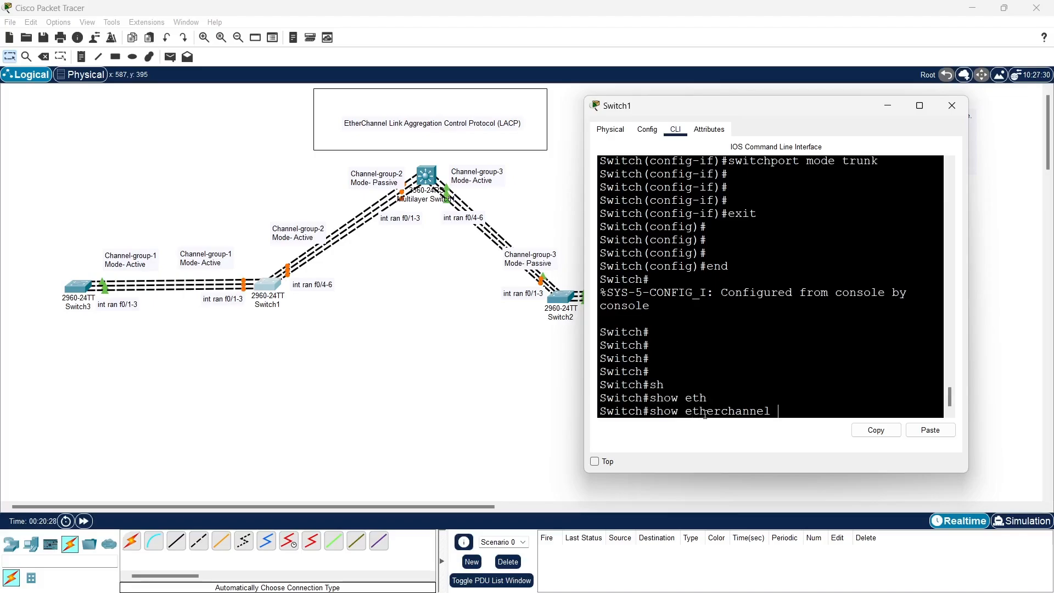
type("po")
key("Tab")
key("Return")
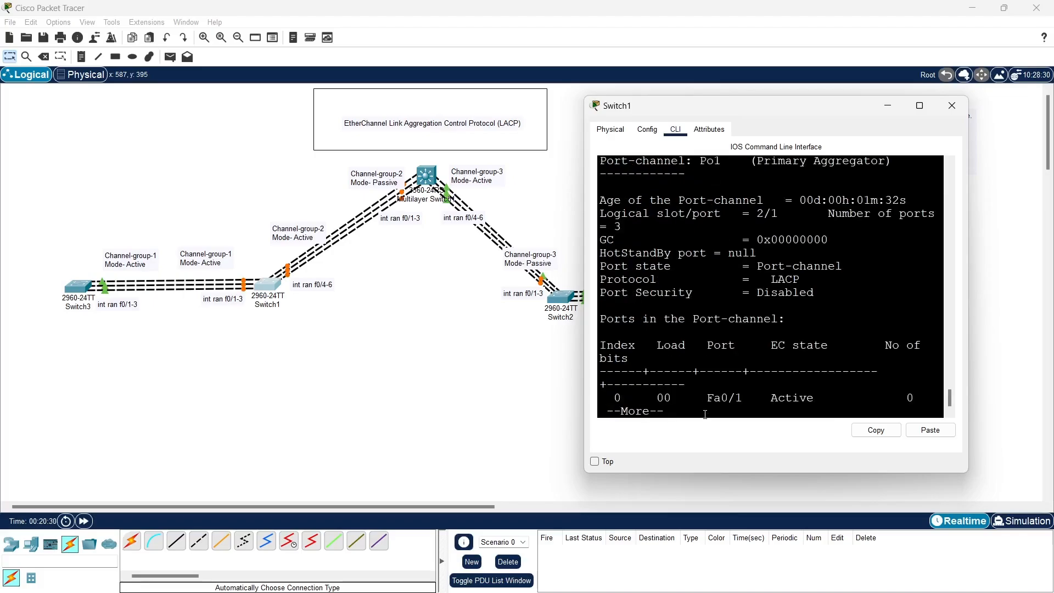
Page through the remaining port-channel output for groups 1 and 2 until the prompt returns
key("Return")
key("Return")
key("Return")
key("Return")
key("Return")
key("Return")
key("Return")
key("Return")
key("Return")
key("Return")
key("Return")
key("Return")
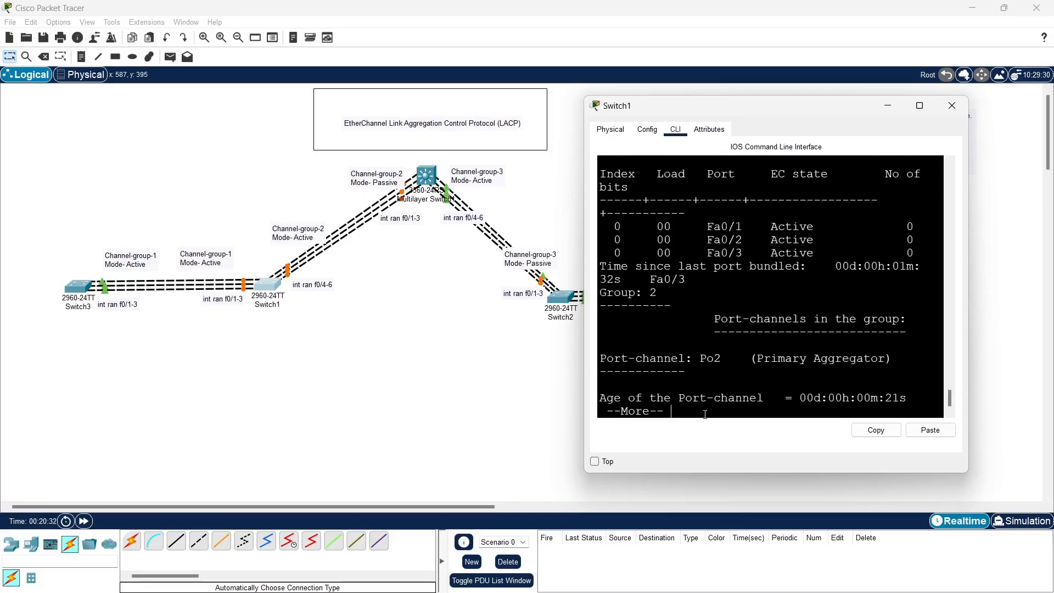
key("Return")
key("Return")
key("Return")
key("Return")
key("Return")
key("Return")
key("Return")
key("Return")
key("Return")
key("Return")
key("Return")
key("Return")
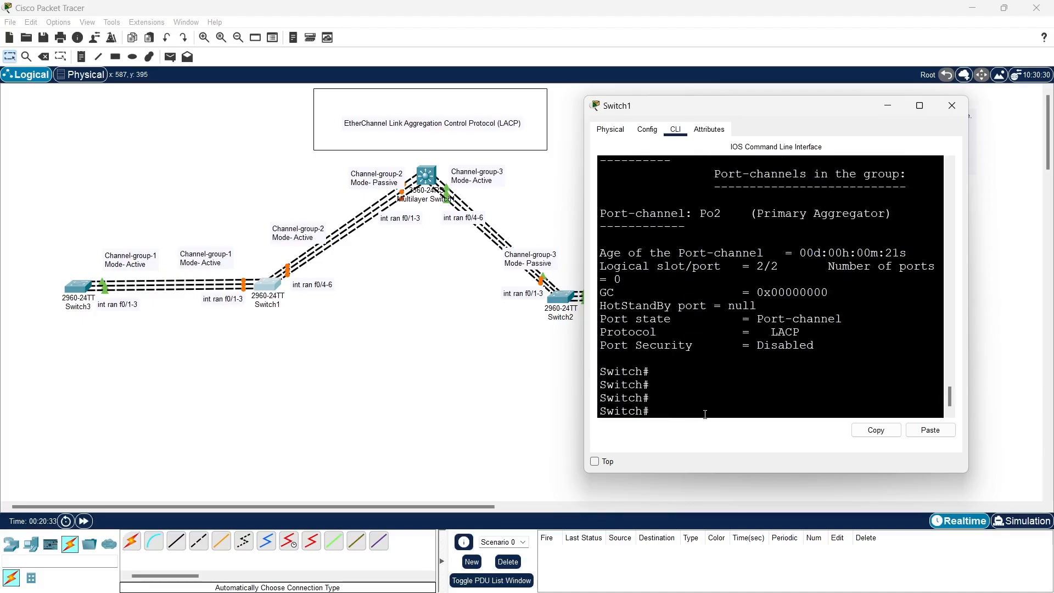
Widen Switch1's window and examine the protocol and bundled ports listed for Port-channel Po1
left_click_drag(585, 359, 190, 358)
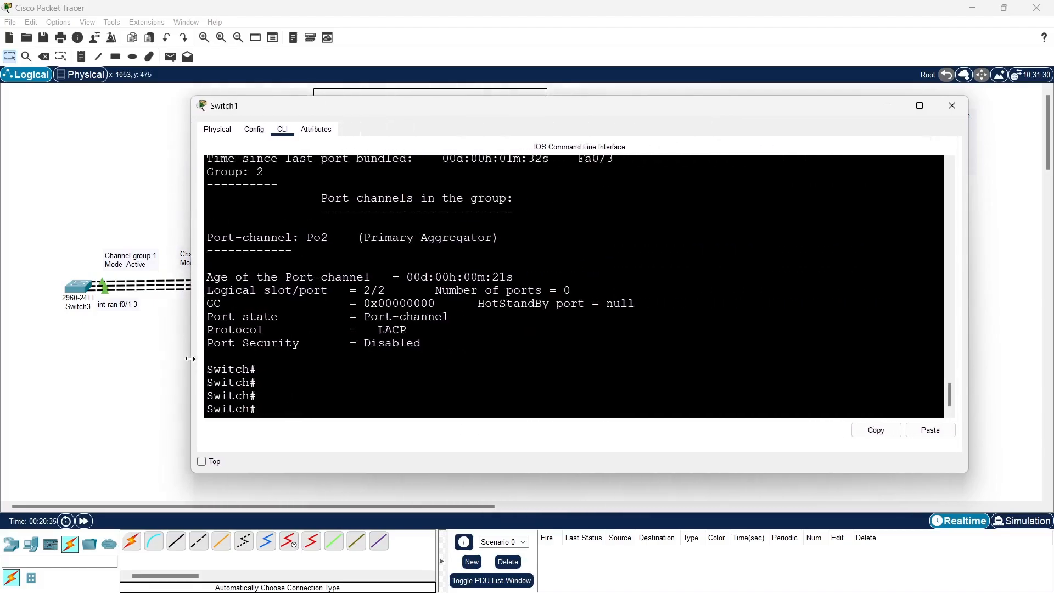
scroll(353, 352, "up", 7)
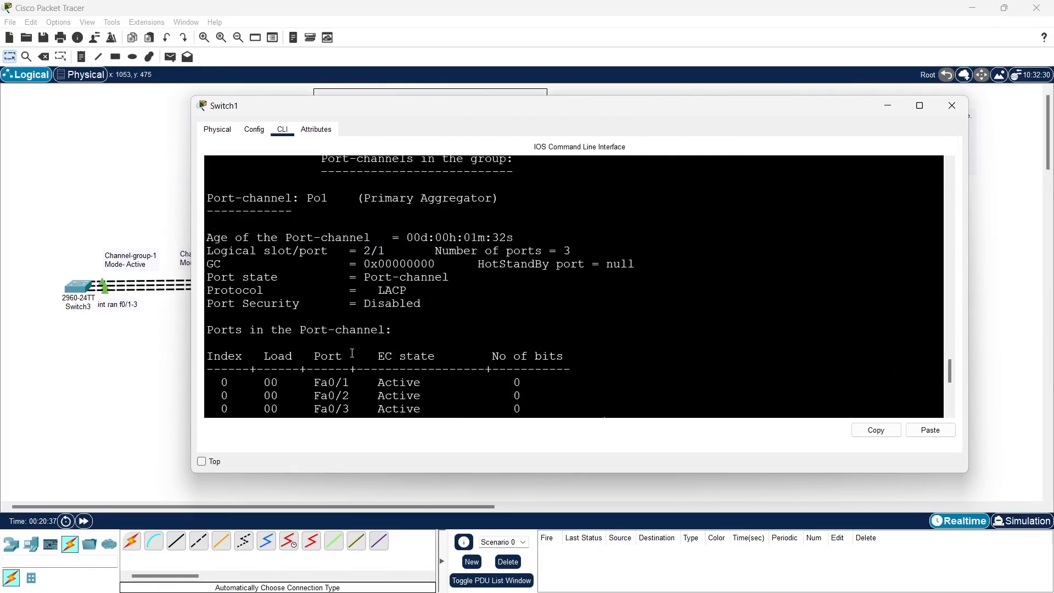
scroll(352, 353, "up", 2)
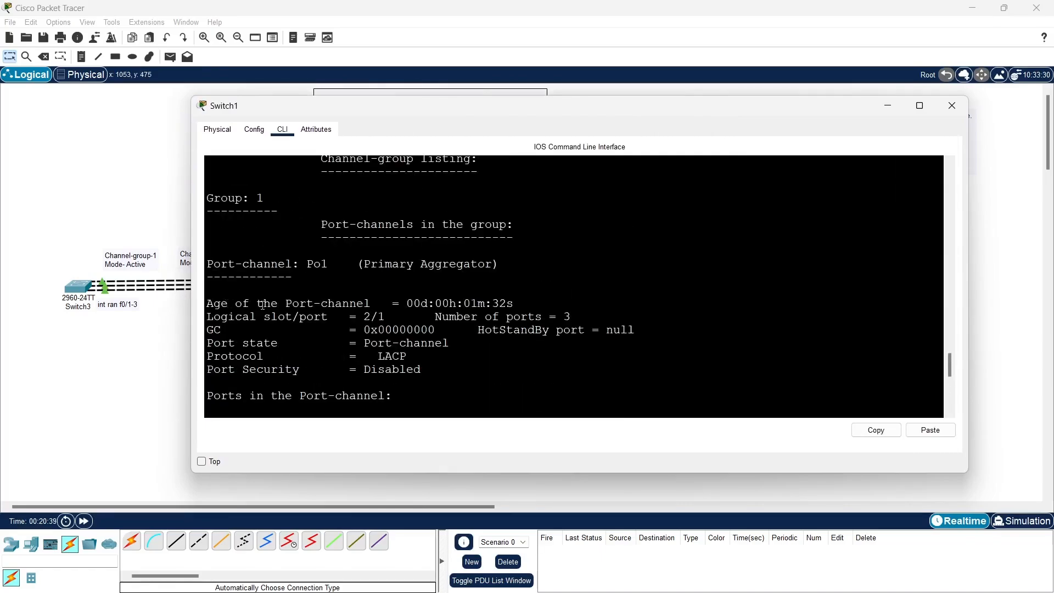
scroll(287, 304, "up", 2)
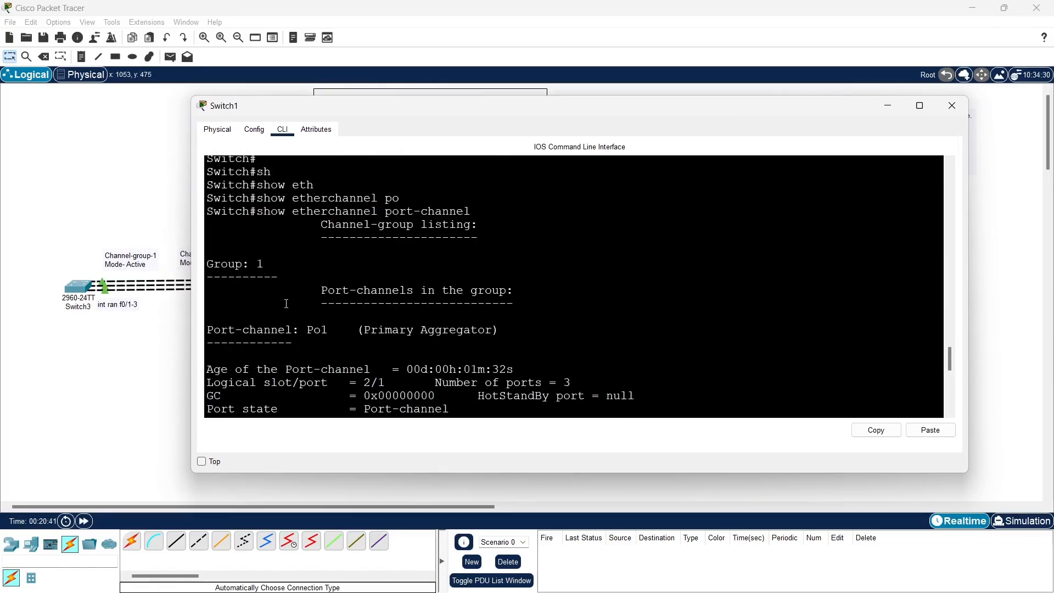
scroll(287, 303, "down", 2)
scroll(286, 303, "down", 1)
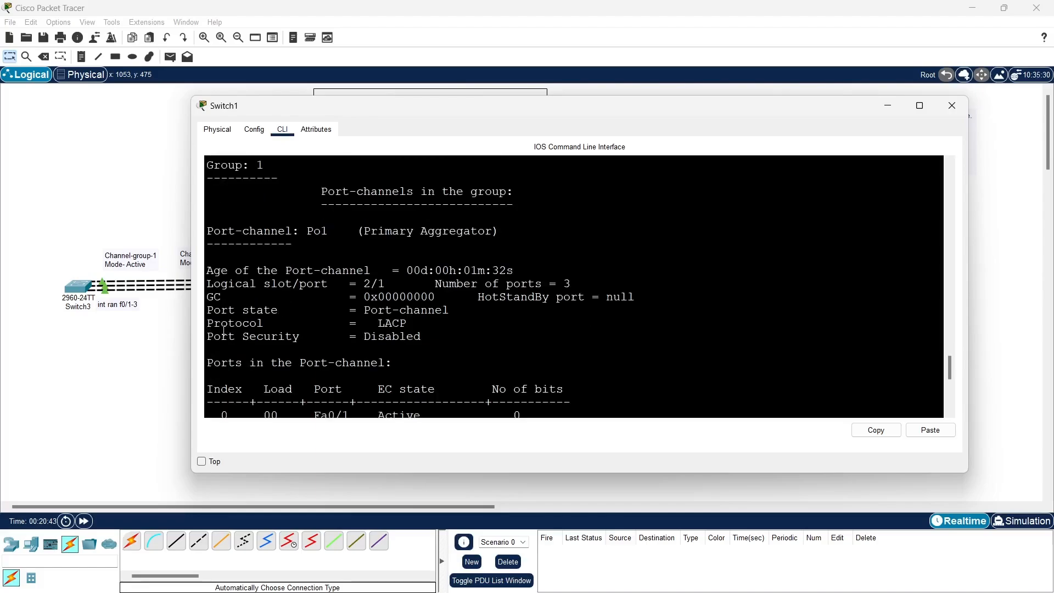
left_click_drag(207, 324, 408, 323)
scroll(425, 329, "down", 2)
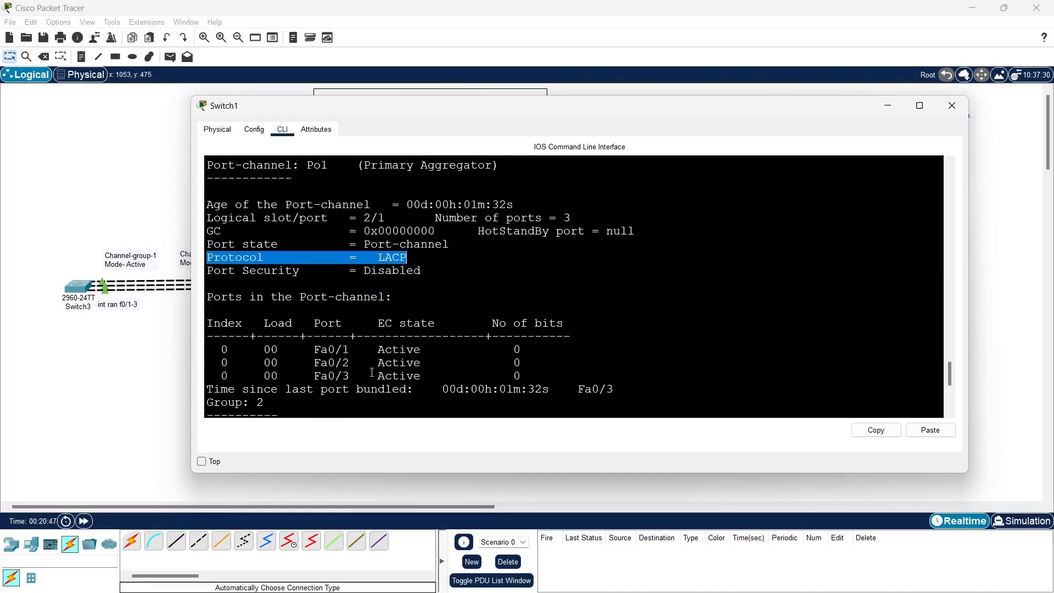
left_click_drag(294, 343, 427, 377)
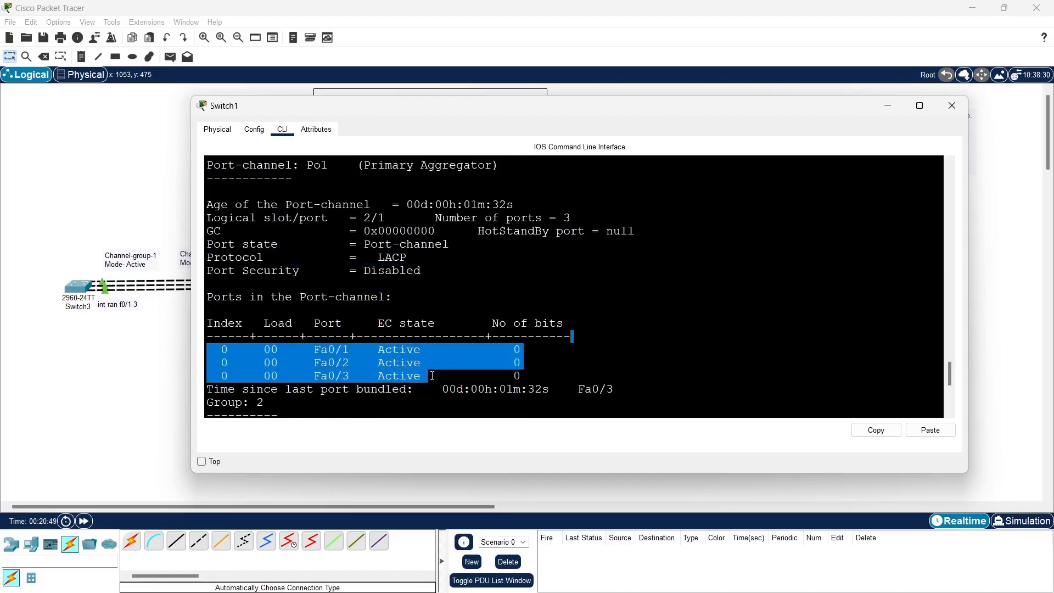
Examine the protocol listed for Port-channel Po2 and compare its entry with the port table of group 1
scroll(432, 369, "down", 3)
scroll(432, 370, "down", 4)
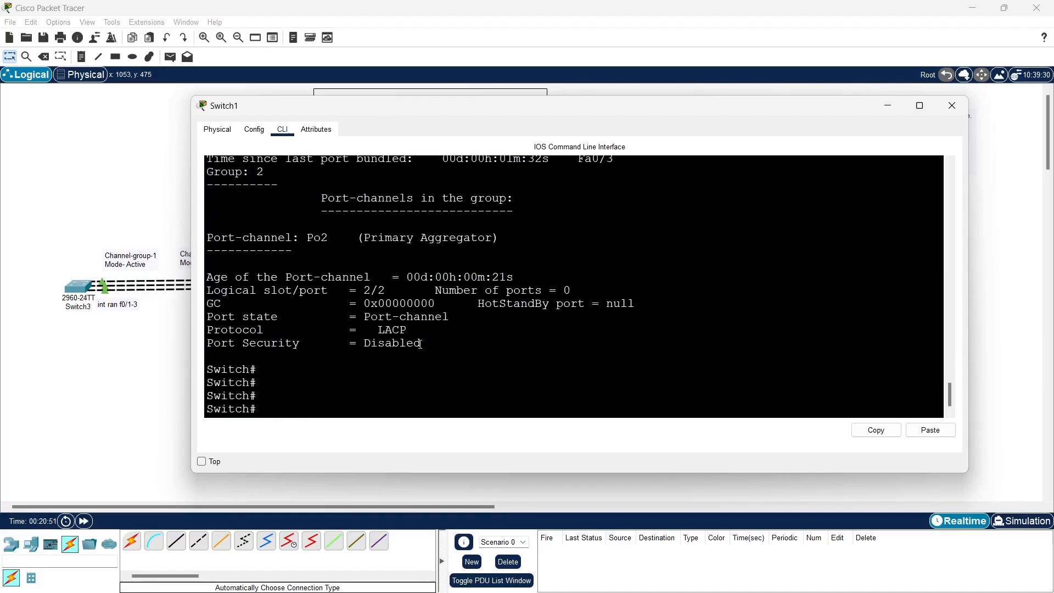
left_click_drag(209, 239, 342, 241)
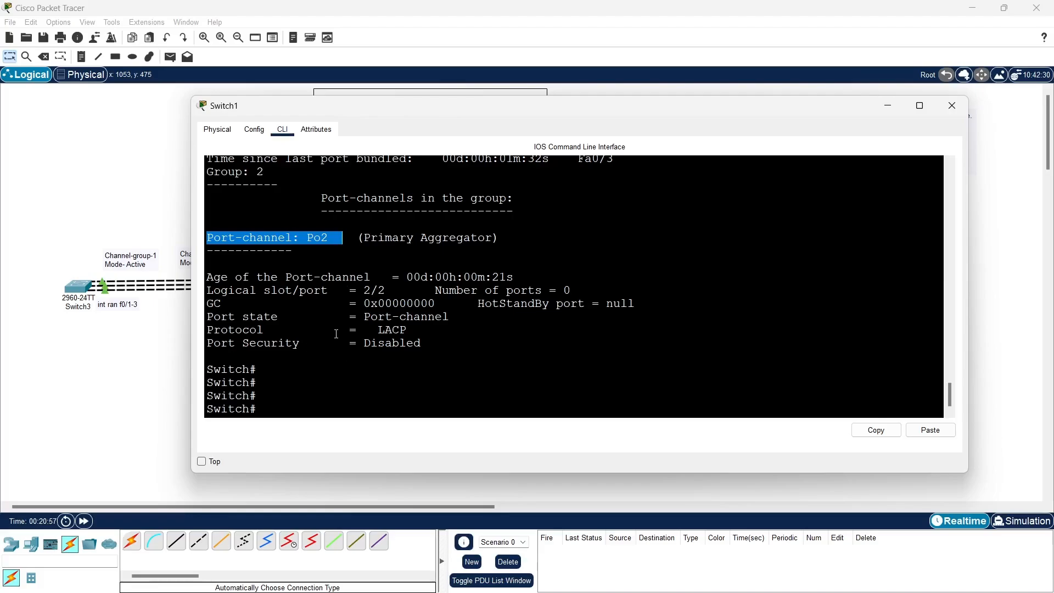
left_click_drag(356, 330, 422, 328)
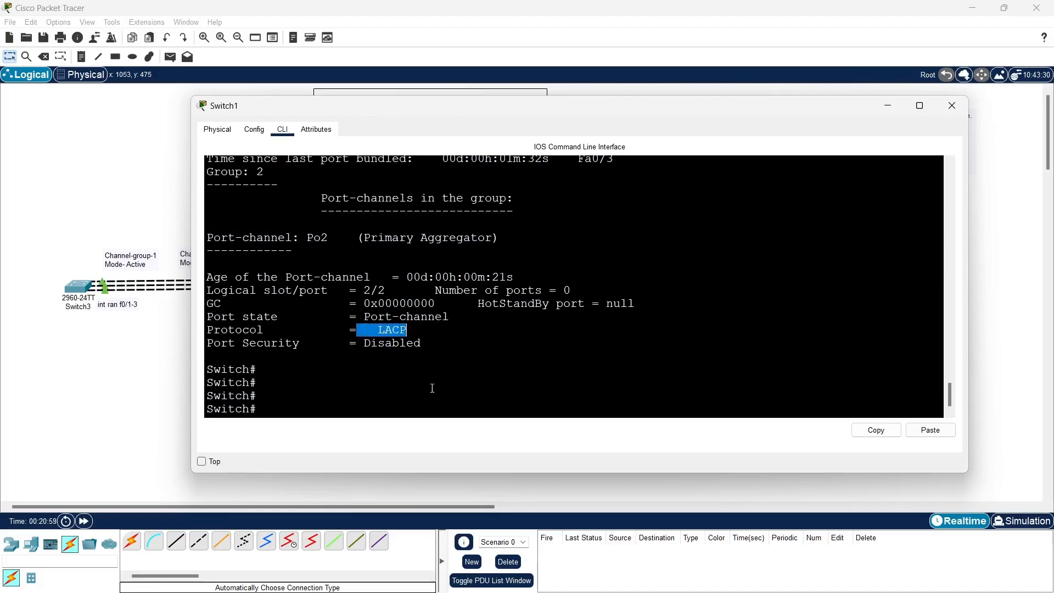
scroll(448, 332, "up", 3)
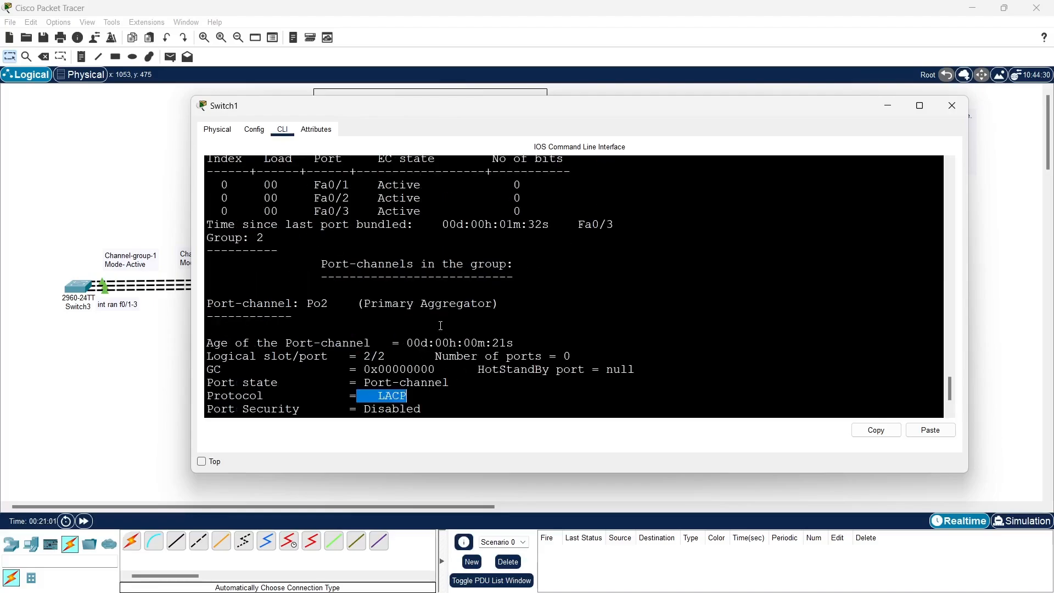
left_click_drag(228, 217, 485, 243)
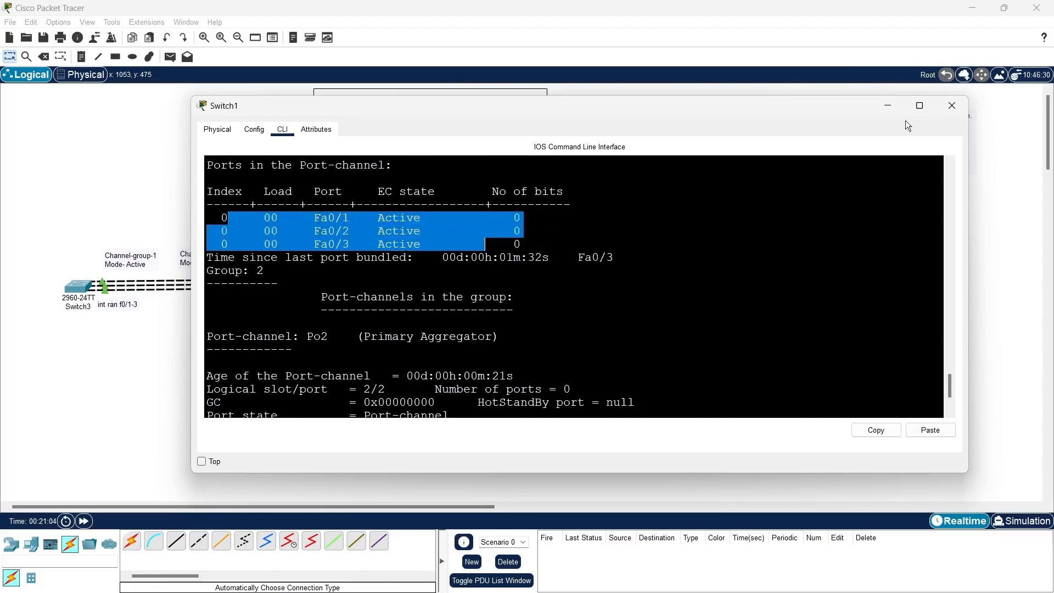
Close Switch1 and open Multilayer Switch1's command line in a widened window placed clear of the channel-group 2 links
left_click(955, 106)
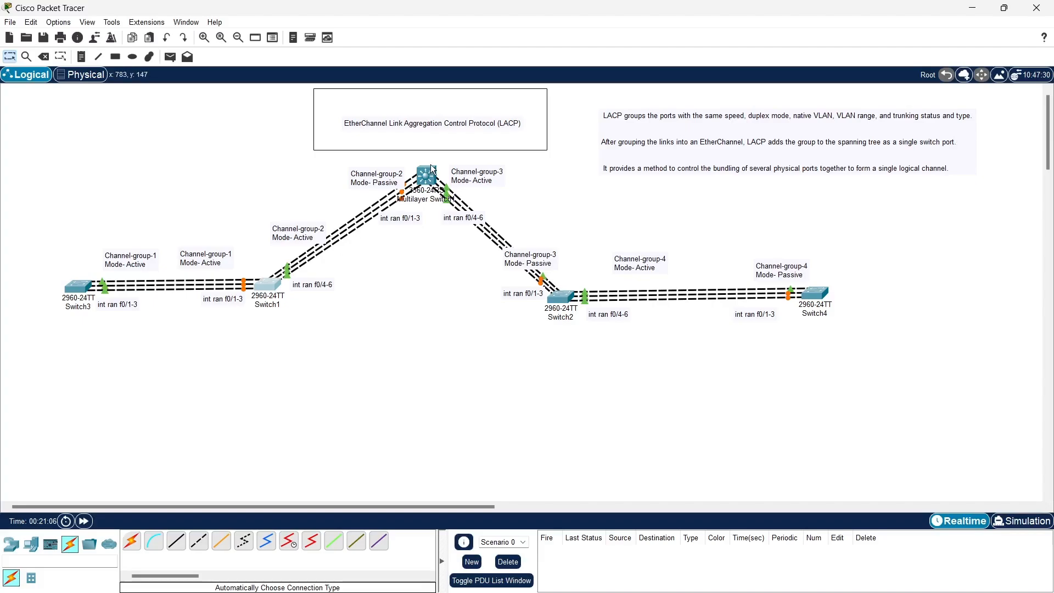
left_click(431, 173)
left_click_drag(511, 110, 806, 95)
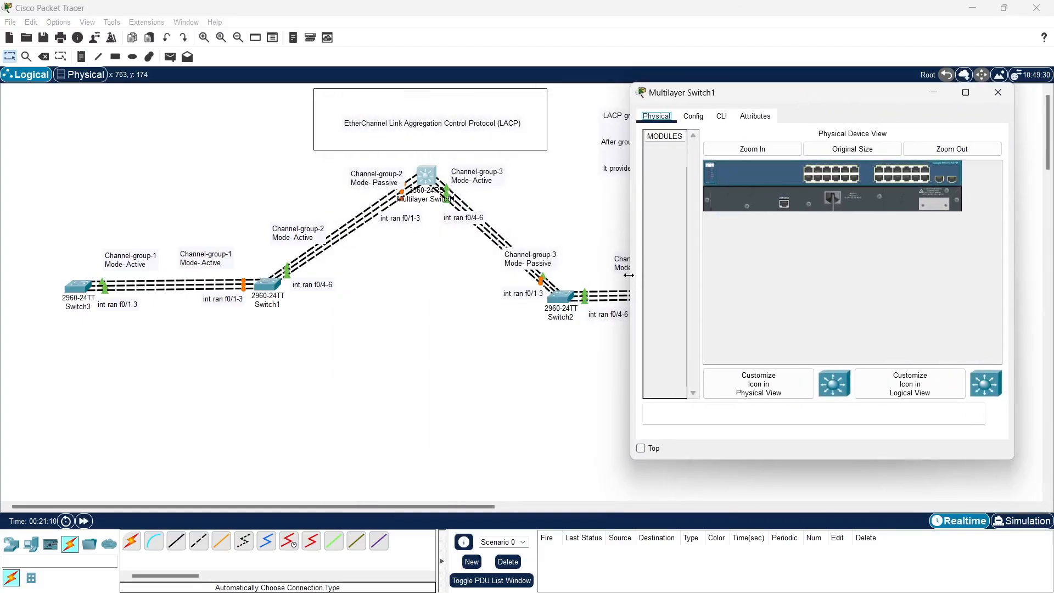
left_click_drag(631, 275, 498, 275)
left_click(589, 115)
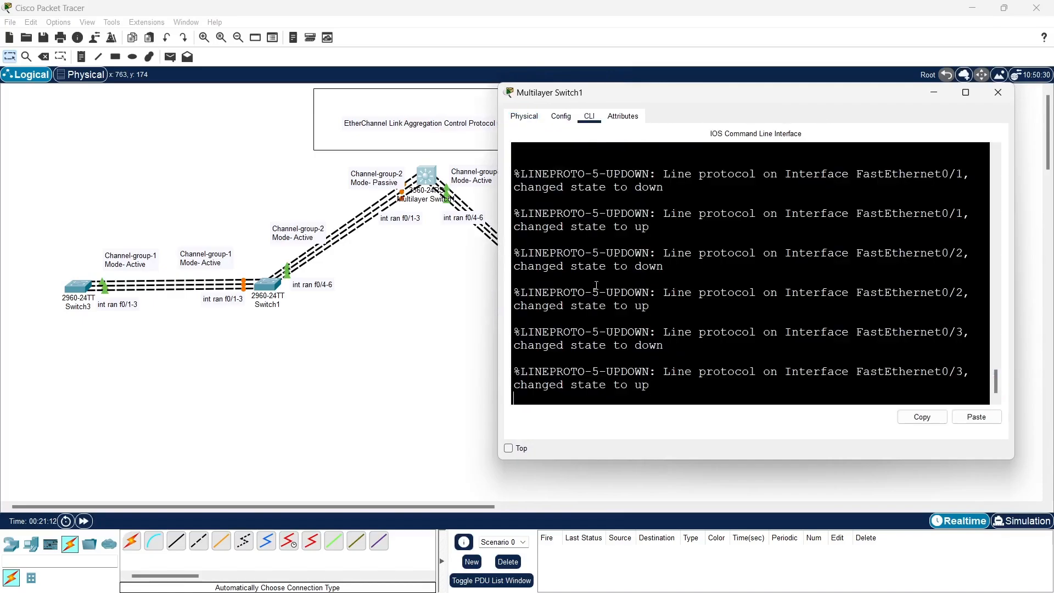
Decline the initial configuration dialog on Multilayer Switch1 and bring up the command prompt
key("Return")
type("no")
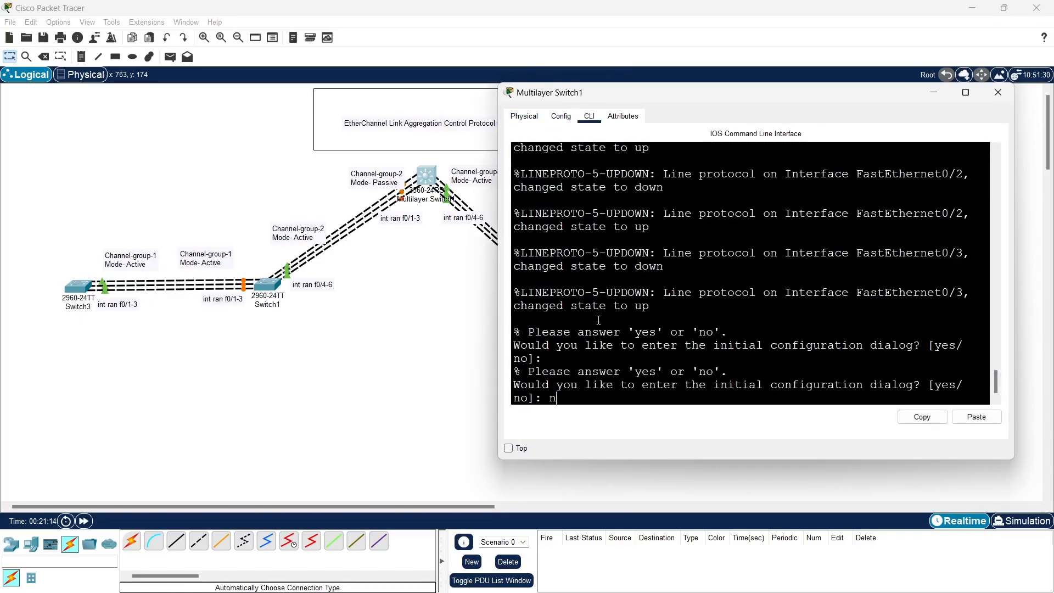
key("Return")
key("Return")
key("Return")
Enter privileged mode and then global configuration mode on Multilayer Switch1
type("n")
key("Tab")
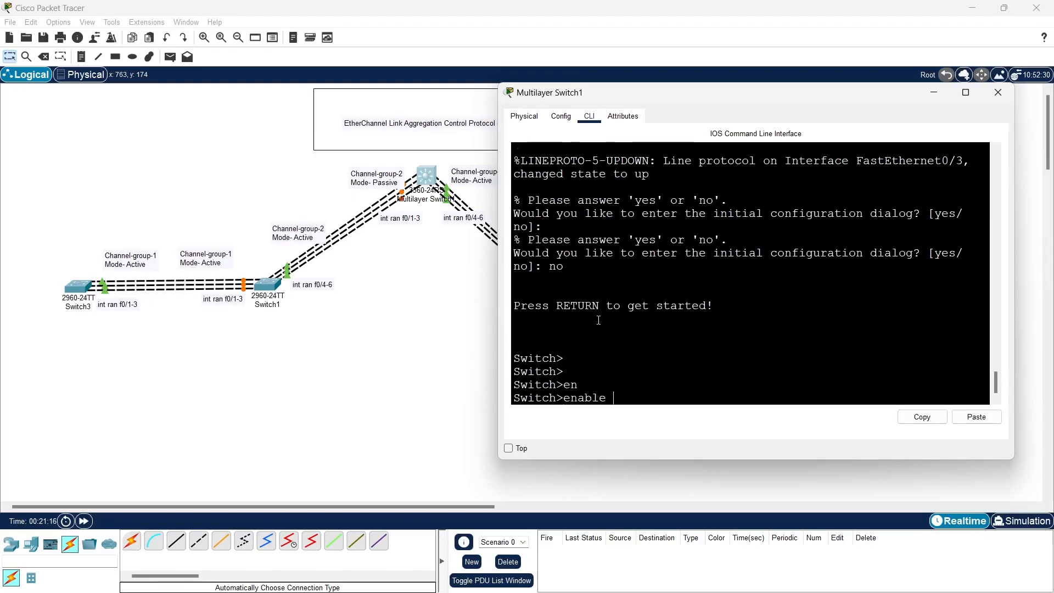
key("Return")
key("Return")
type("conf t")
key("Return")
key("Return")
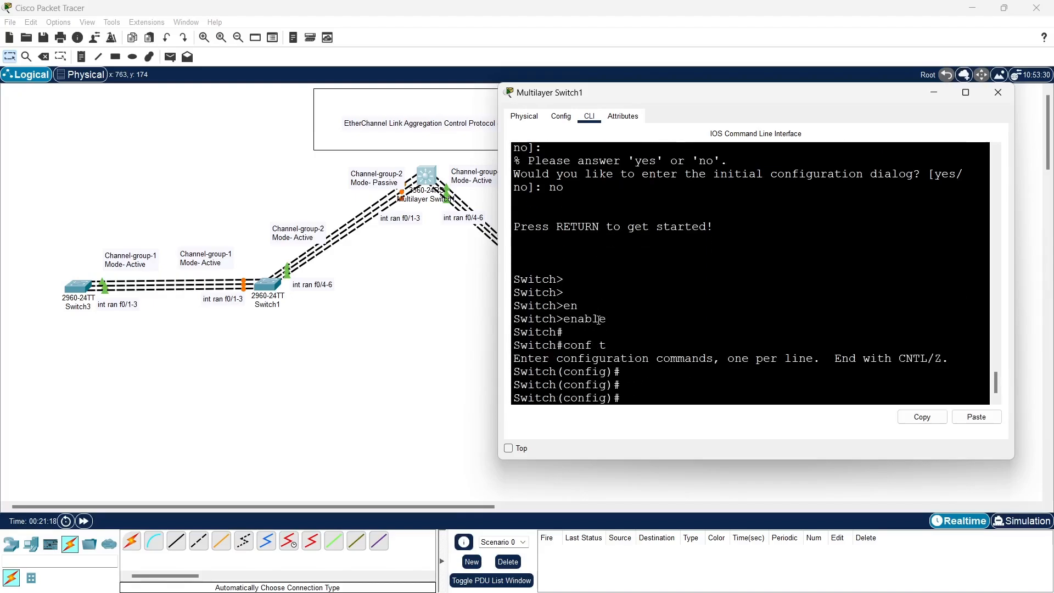
Open interface range configuration for f0/1-3 on Multilayer Switch1
type("int ran f0")
key("BackSpace")
key("BackSpace")
type("r")
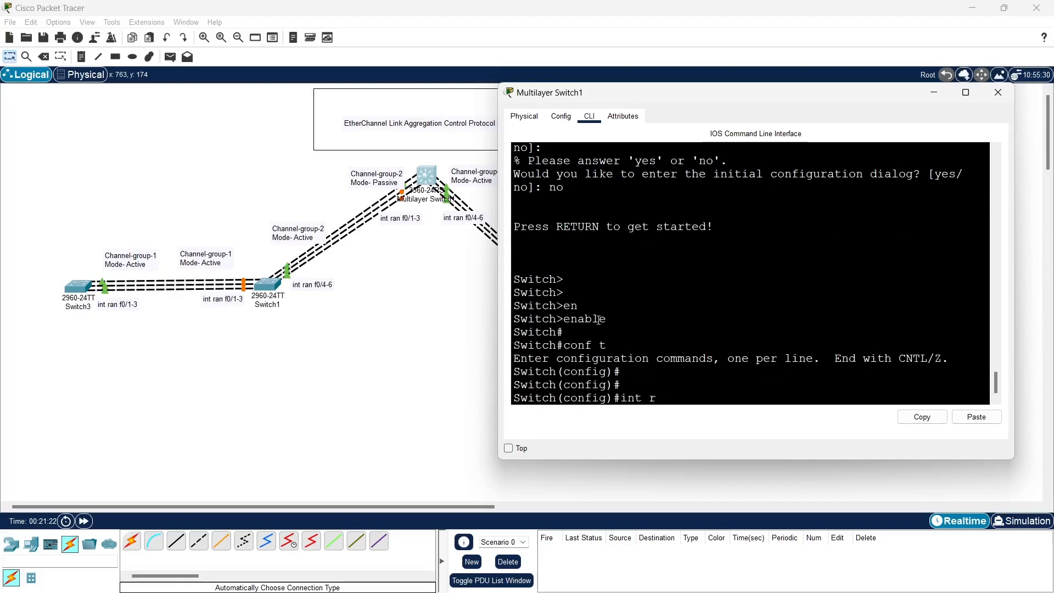
type("an f0/1-3")
key("Return")
Assign interfaces f0/1-3 to channel-group 2 in passive mode
type("s")
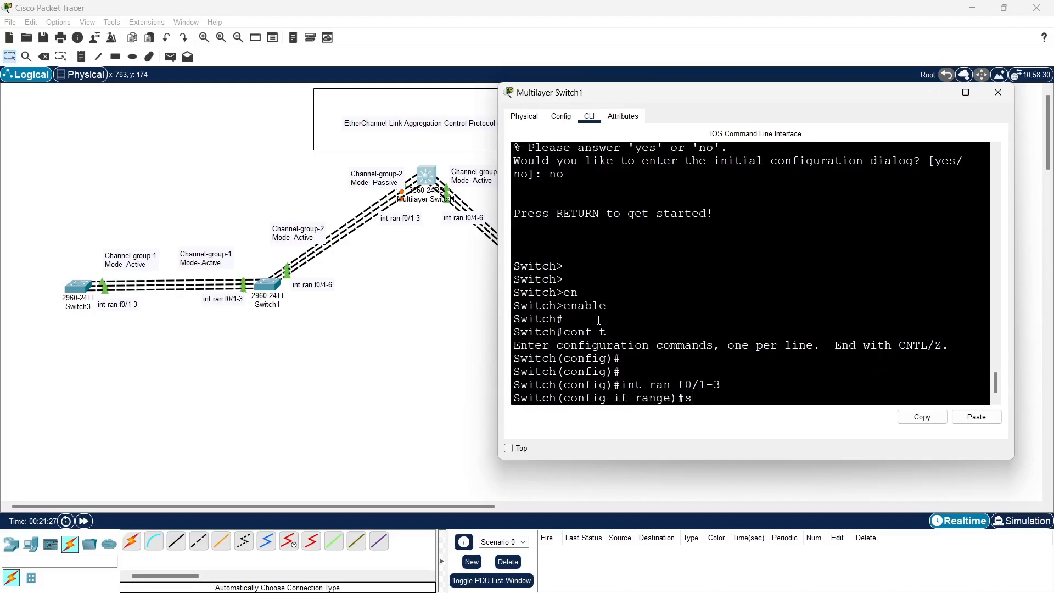
key("BackSpace")
type("channel-g")
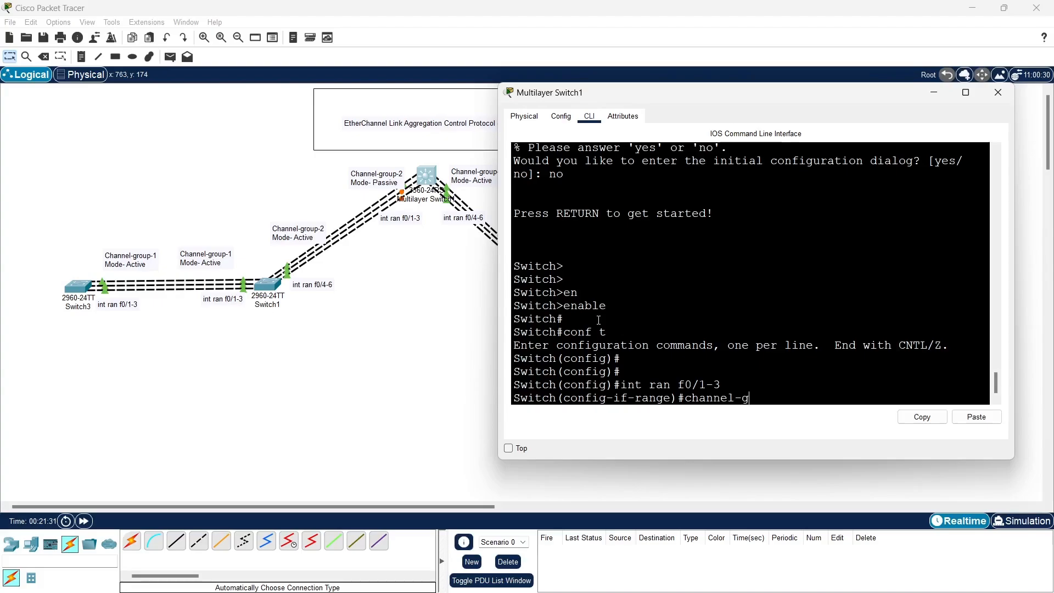
key("Tab")
type("2 mo")
key("Tab")
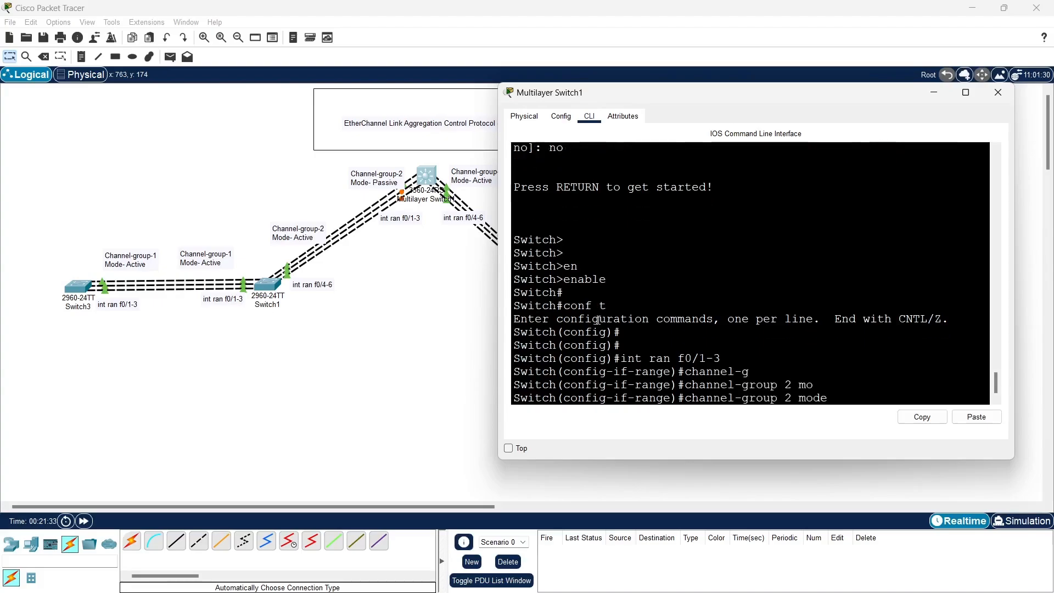
type("pass")
key("Tab")
key("Return")
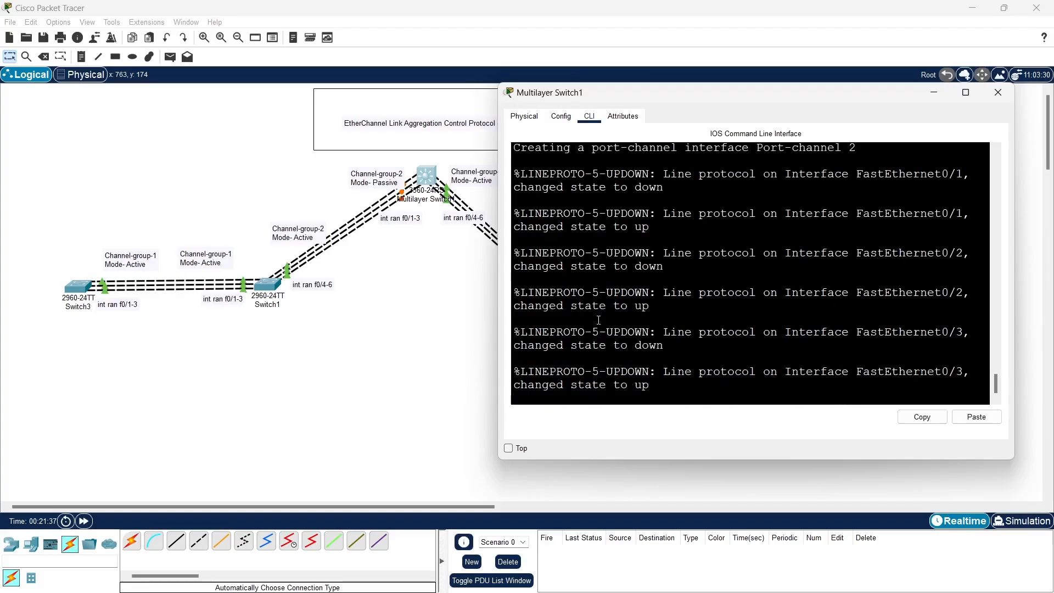
Exit the f0/1-3 interface range back to global configuration mode
key("Return")
key("Return")
key("Return")
key("Return")
type("ex")
key("Return")
key("Return")
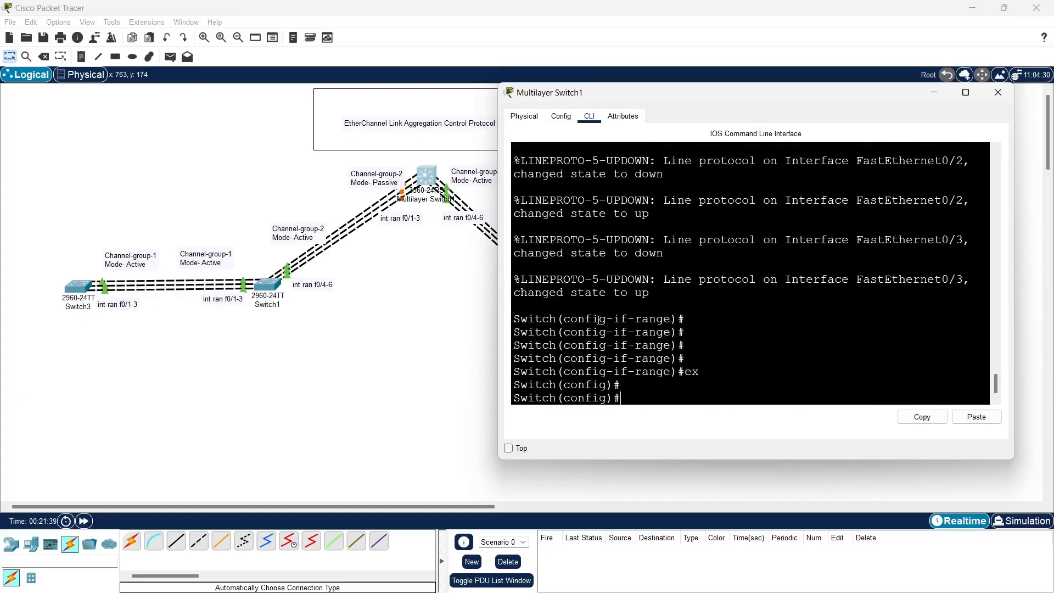
key("Return")
key("Return")
key("Return")
Open interface range configuration for f0/4-6 on Multilayer Switch1
type("i")
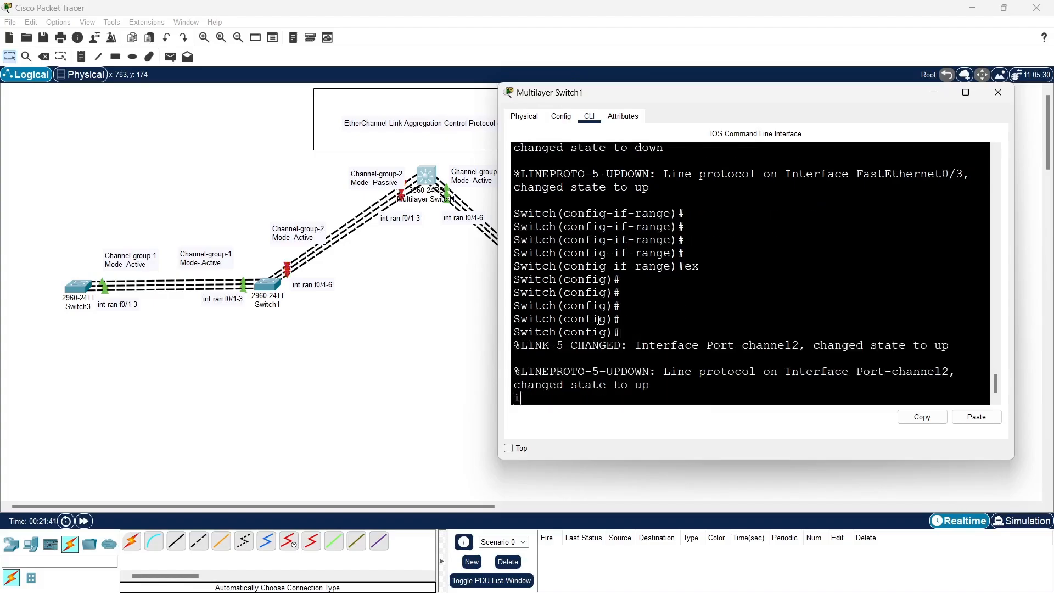
key("BackSpace")
key("BackSpace")
key("Return")
key("Return")
key("Return")
type("in ")
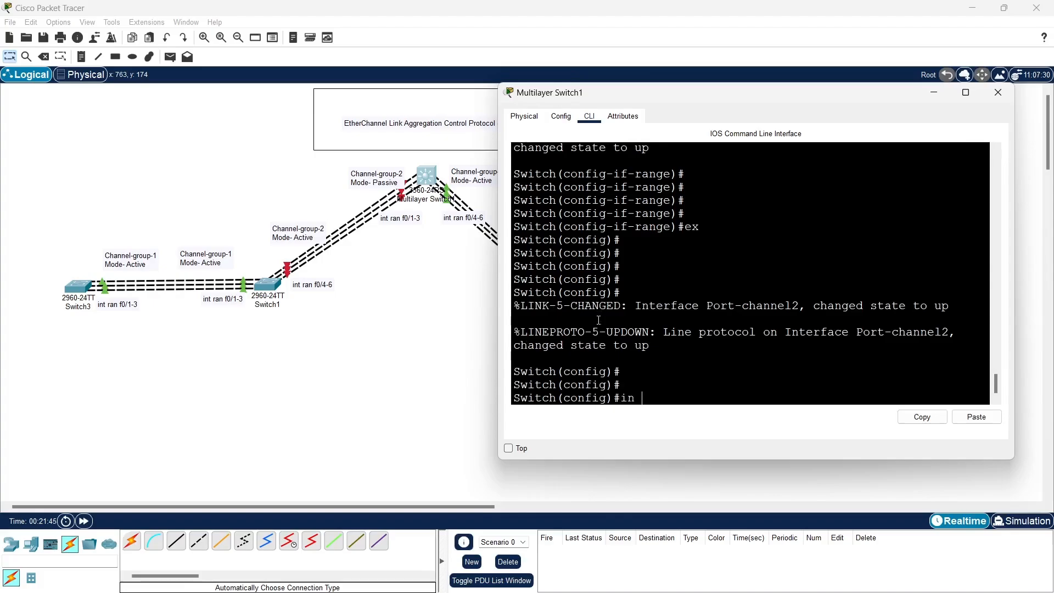
type("ran")
key("BackSpace")
key("BackSpace")
key("BackSpace")
key("BackSpace")
key("BackSpace")
type("nt ran f0/")
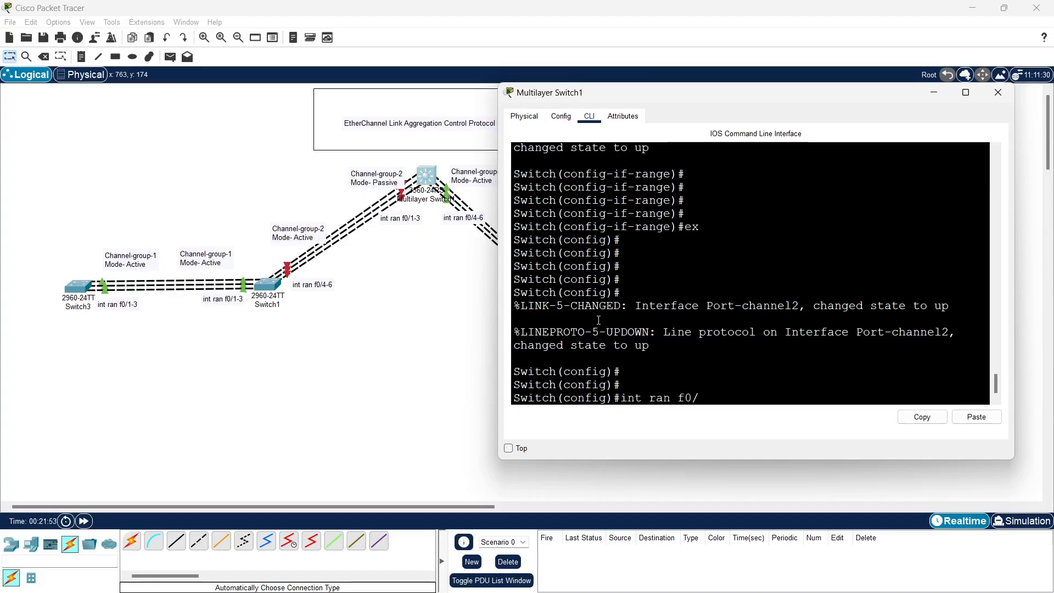
type("4-6")
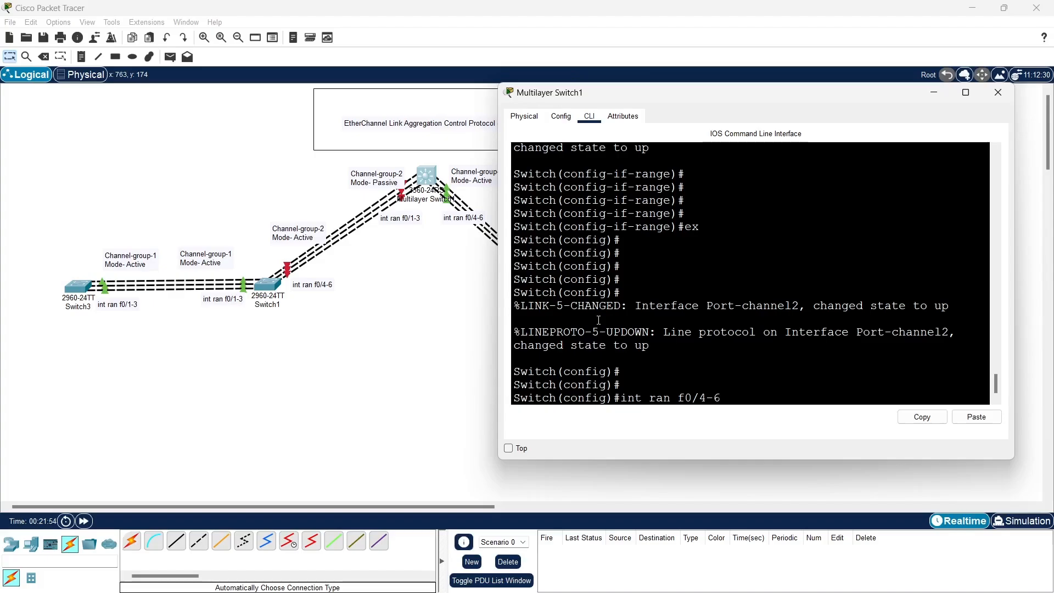
key("Return")
Assign interfaces f0/4-6 to channel-group 3 in active mode, checking the group number against the topology labels
type("chann")
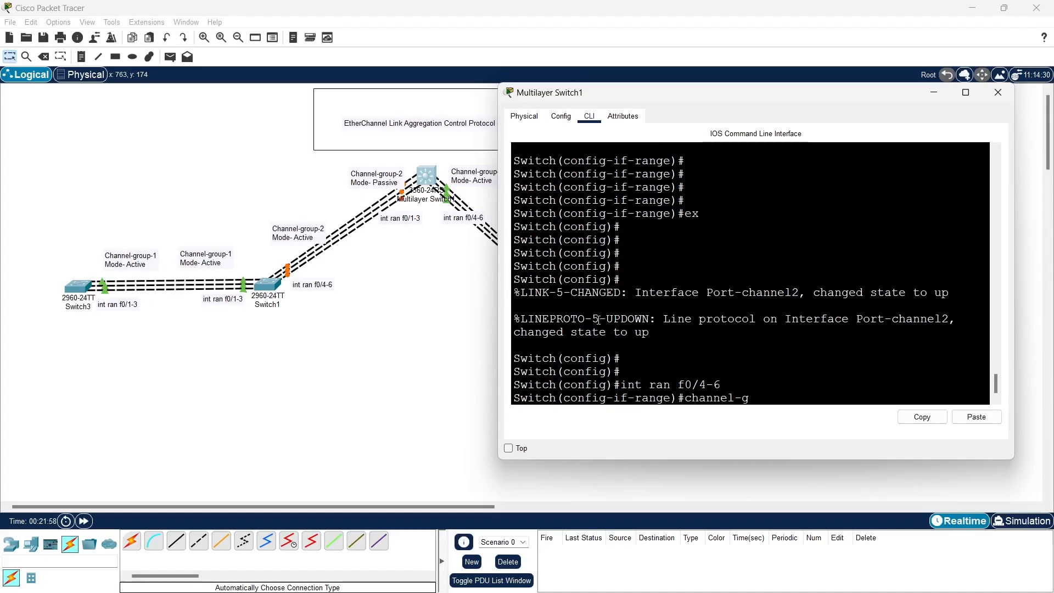
type("el-g")
key("Tab")
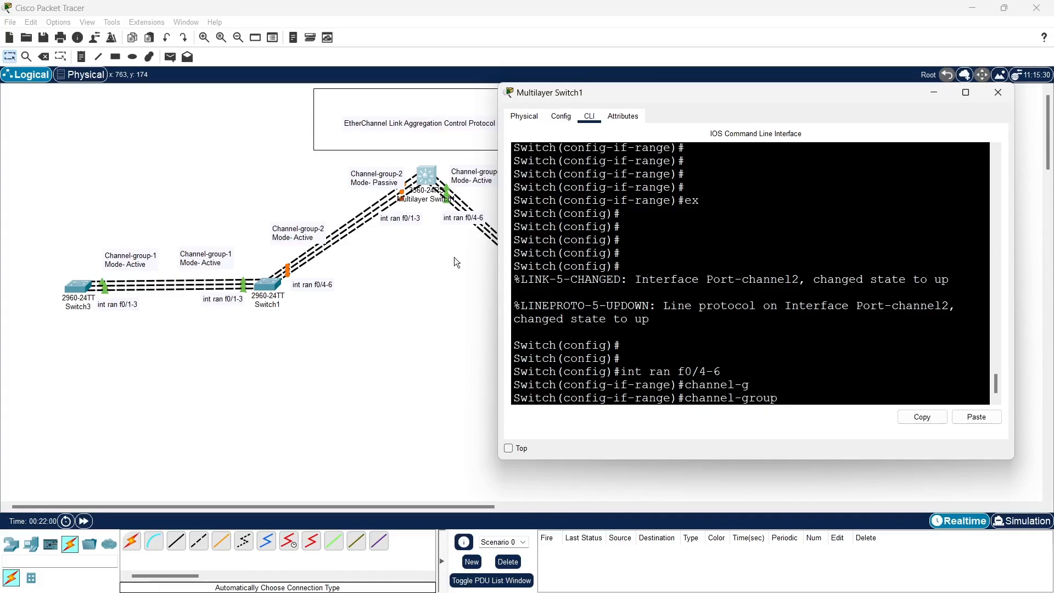
left_click(371, 321)
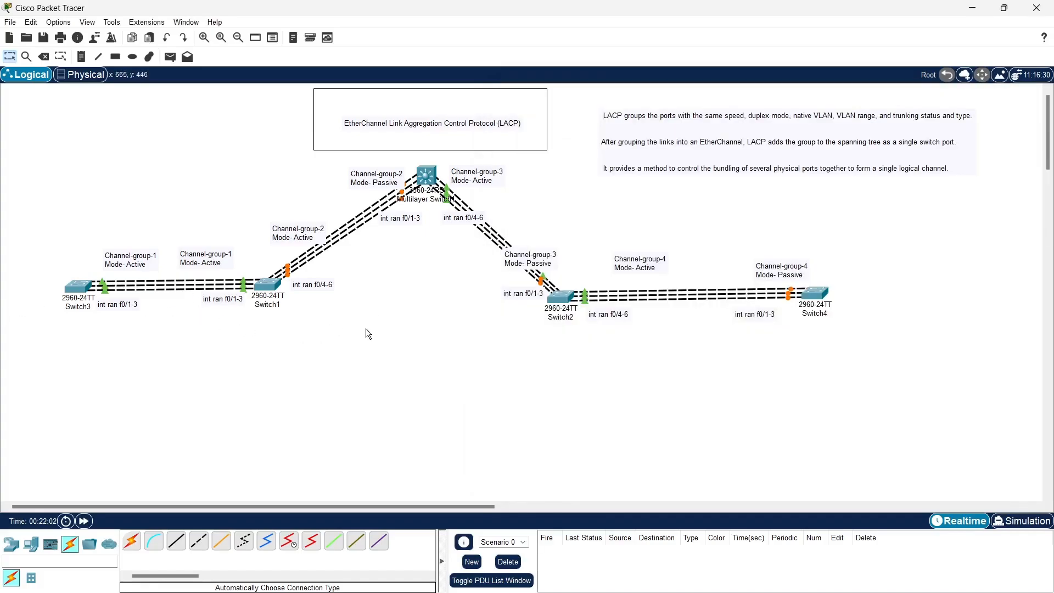
left_click(424, 173)
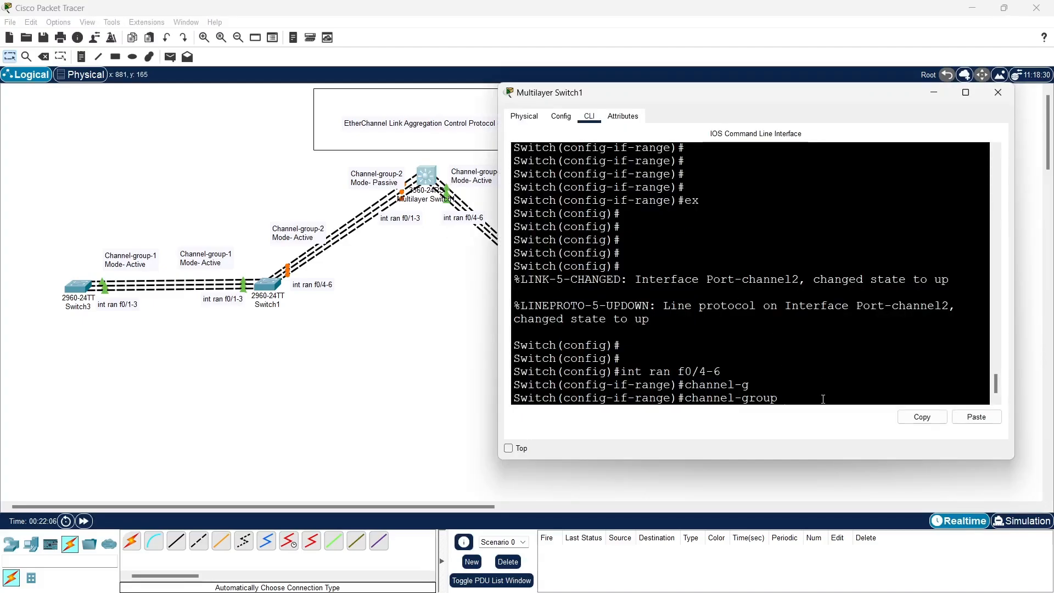
type("3 m")
key("Tab")
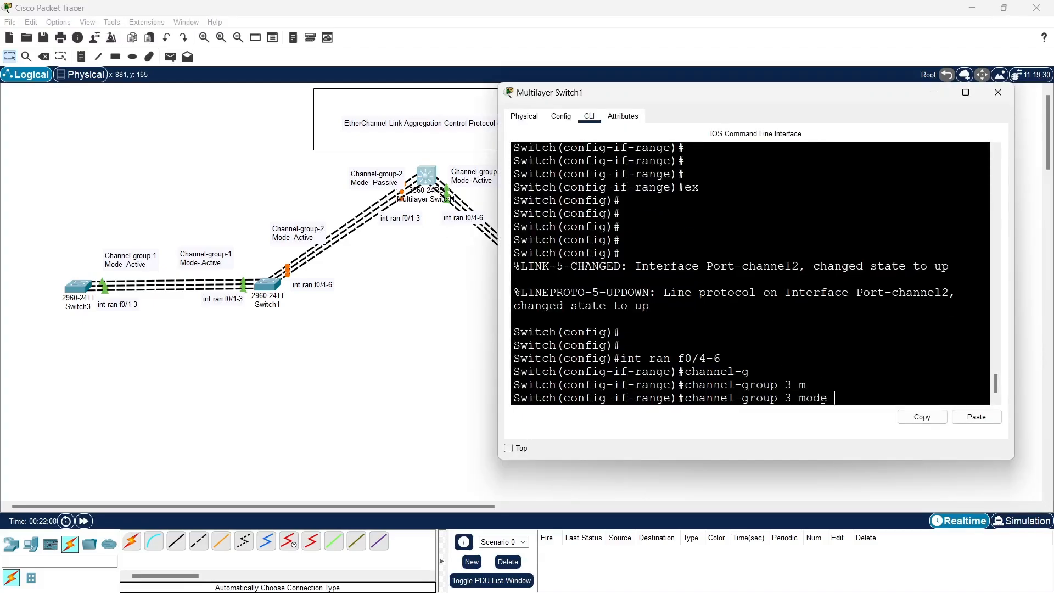
type("ac")
key("Tab")
key("Return")
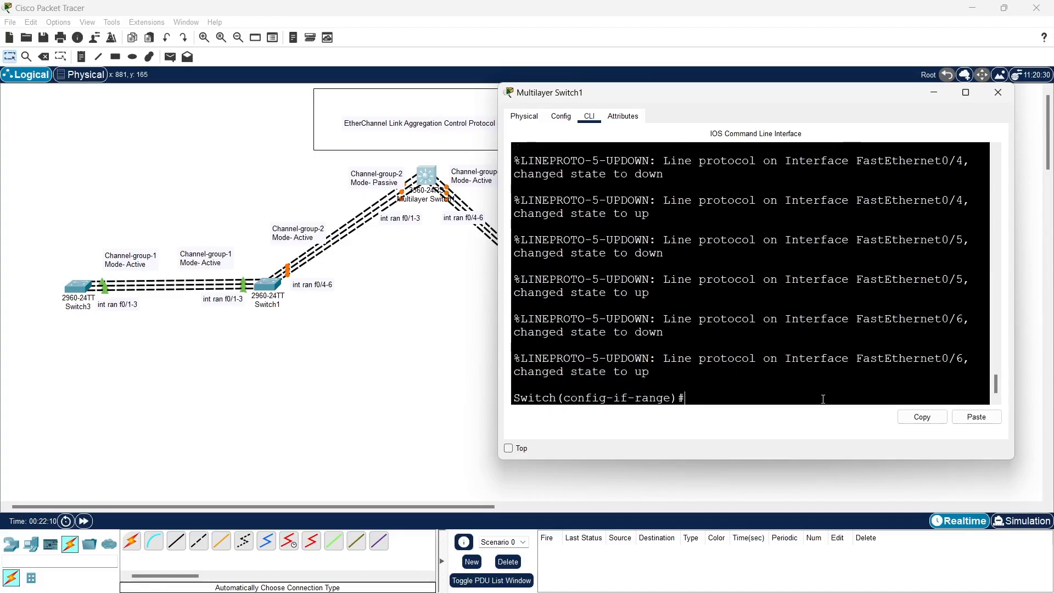
Exit the f0/4-6 interface range back to global configuration mode
key("Return")
key("Return")
key("Return")
type("ex")
key("Return")
key("Return")
key("Return")
key("Return")
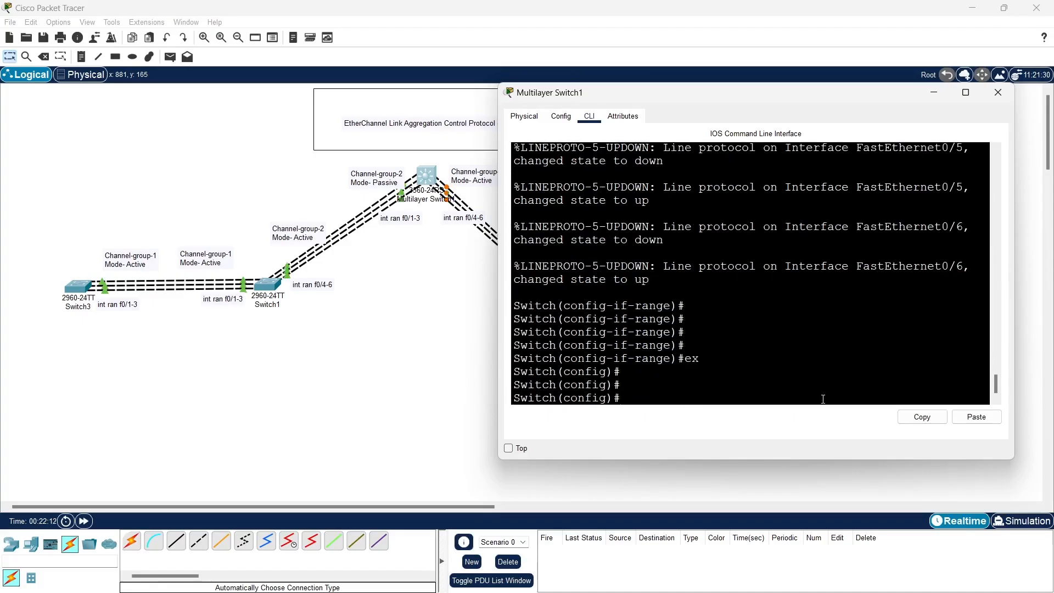
Try to set interface port-channel 2 to switchport mode trunk, and return to global configuration mode
type("int")
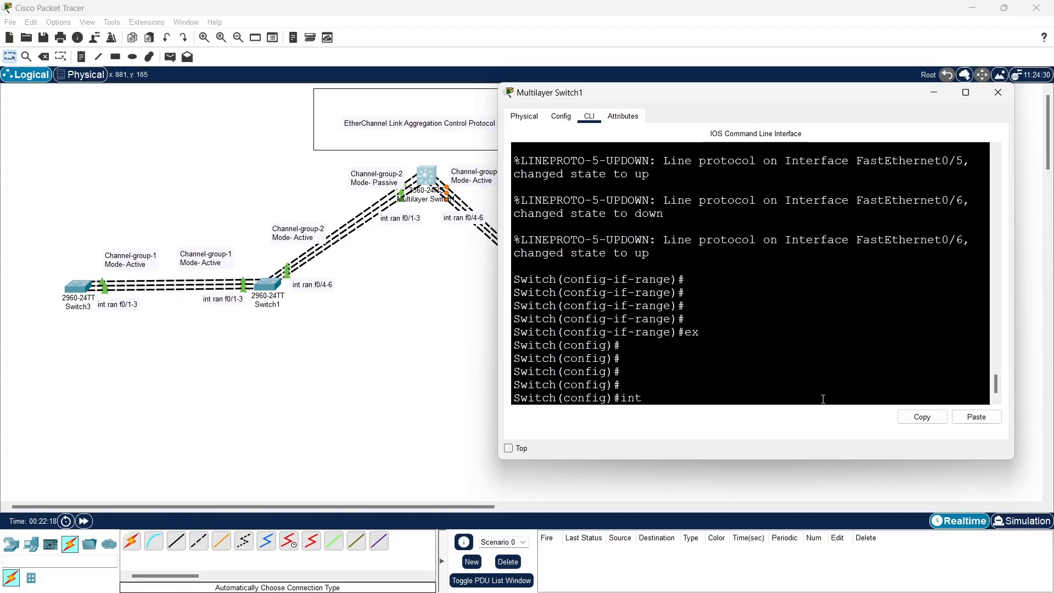
type(" po")
key("Tab")
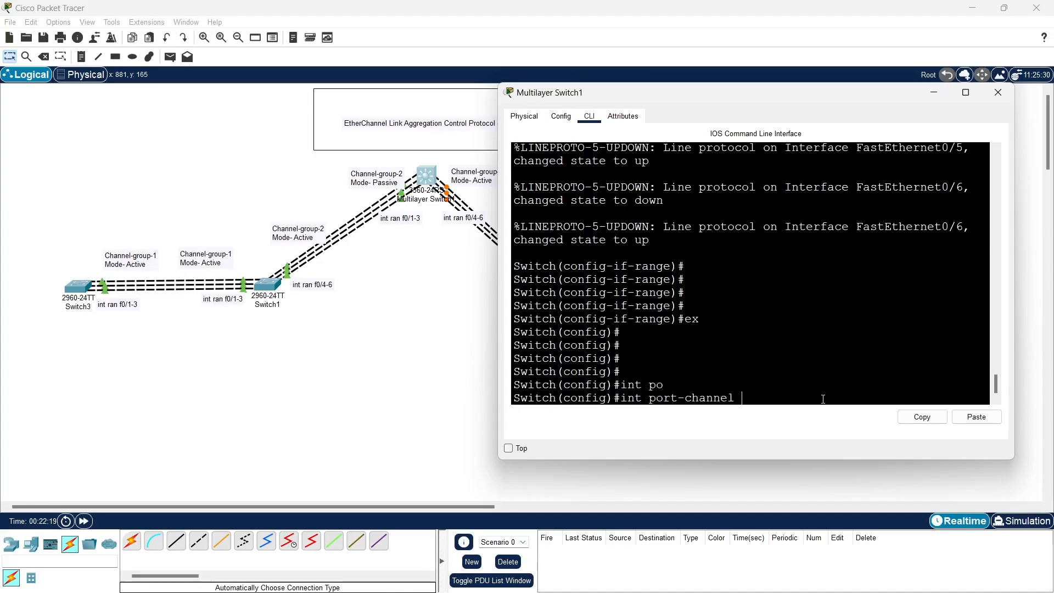
type("2")
key("Return")
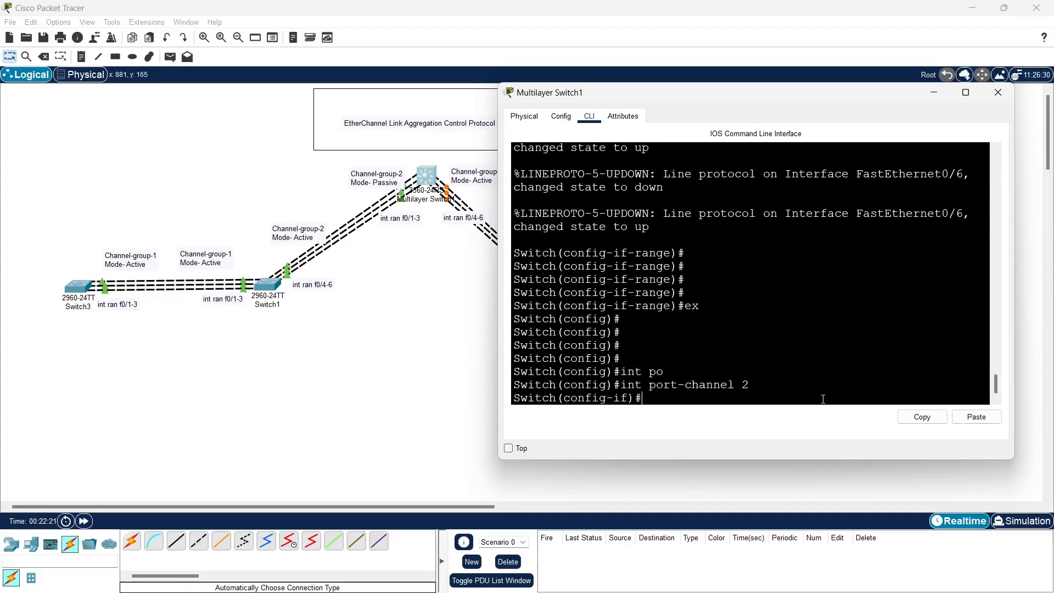
type("sw")
key("Tab")
type("m")
key("Tab")
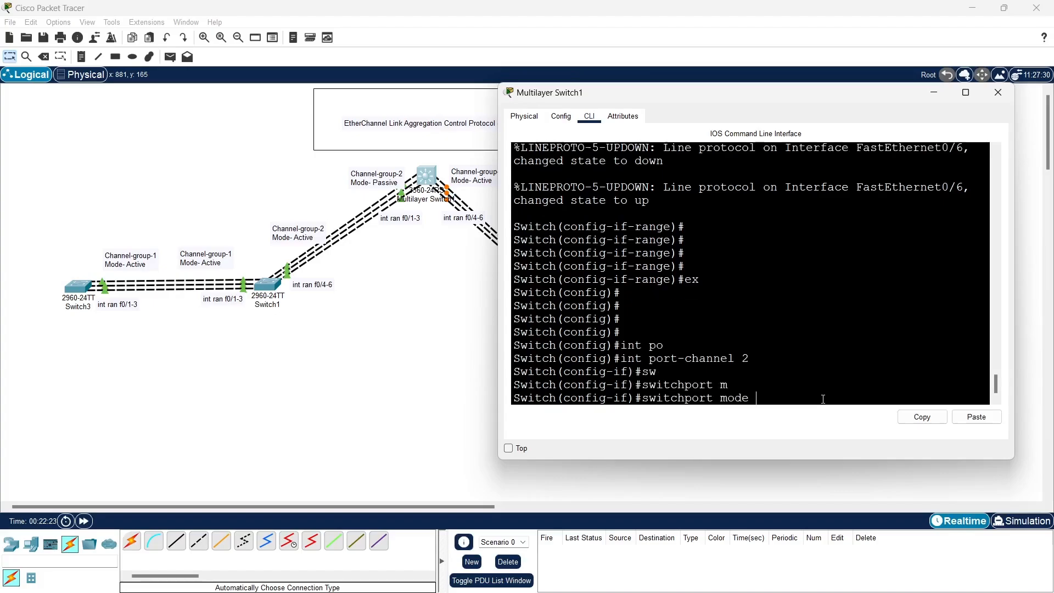
type("t")
key("Tab")
key("Return")
key("Return")
key("Return")
key("Return")
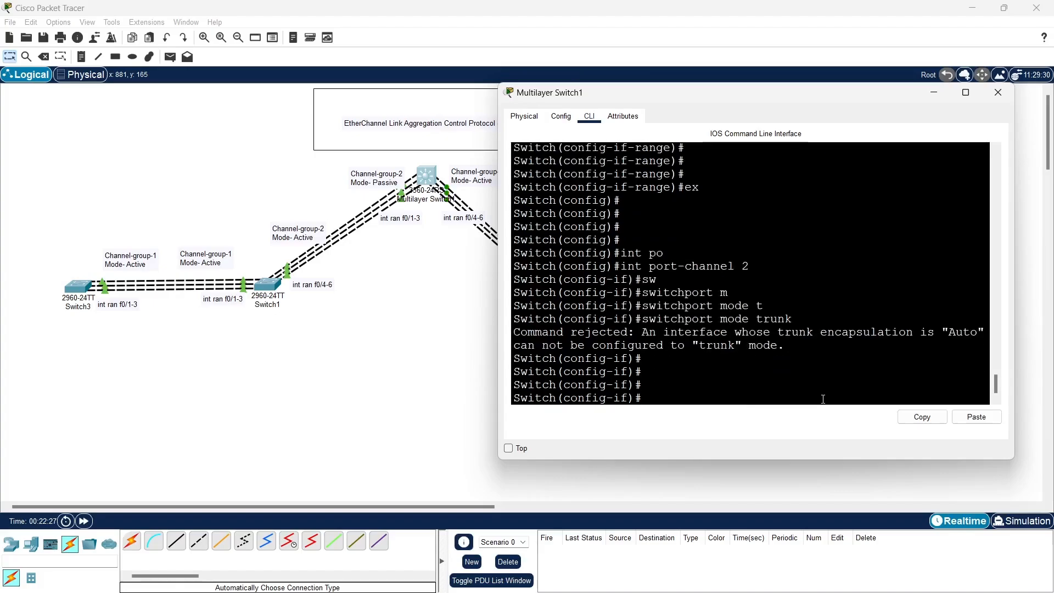
type("ex")
key("Return")
key("Return")
key("Return")
key("Return")
Try to set interface port-channel 3 to switchport mode trunk
type("int ")
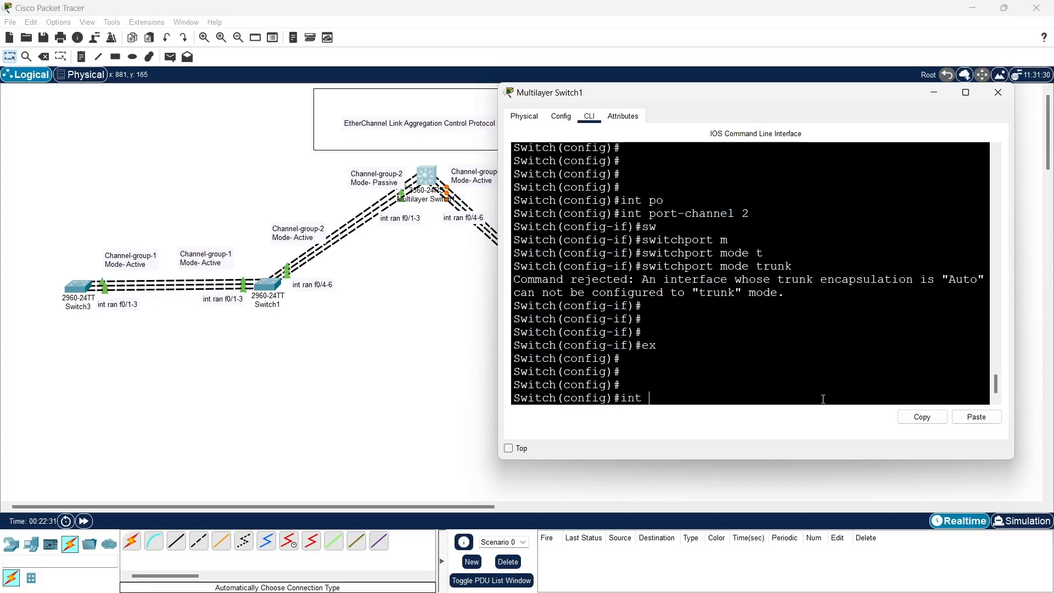
type("po")
key("Tab")
type("3")
key("Return")
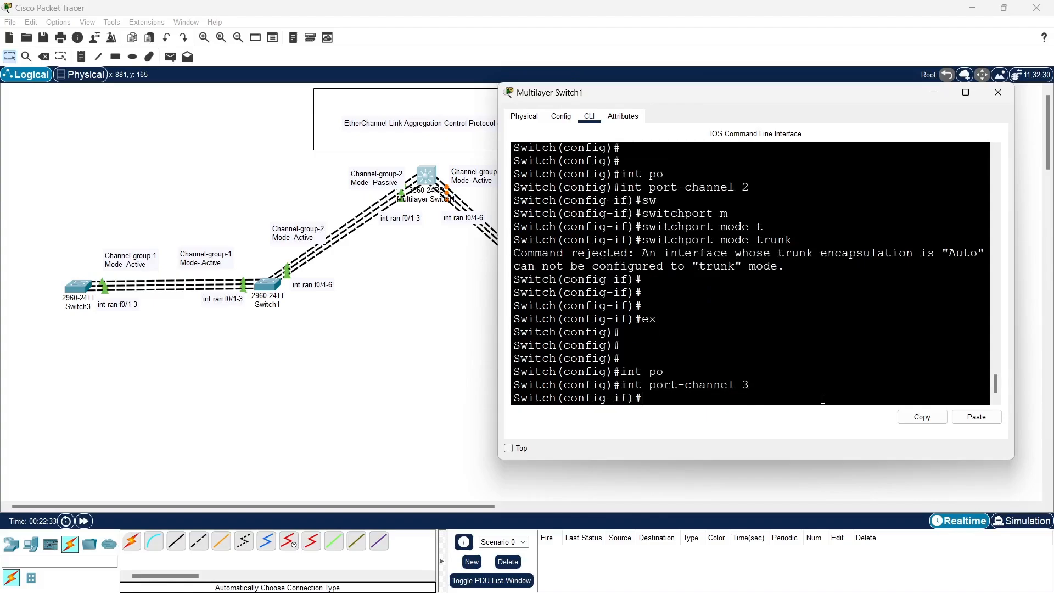
type("sw")
key("Tab")
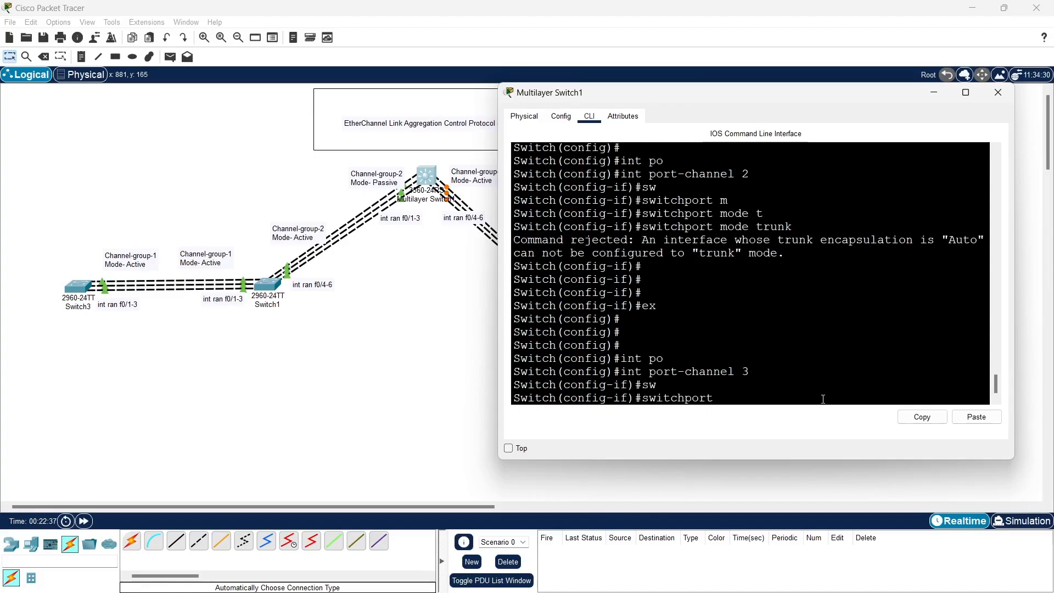
type("m")
key("Tab")
type("t")
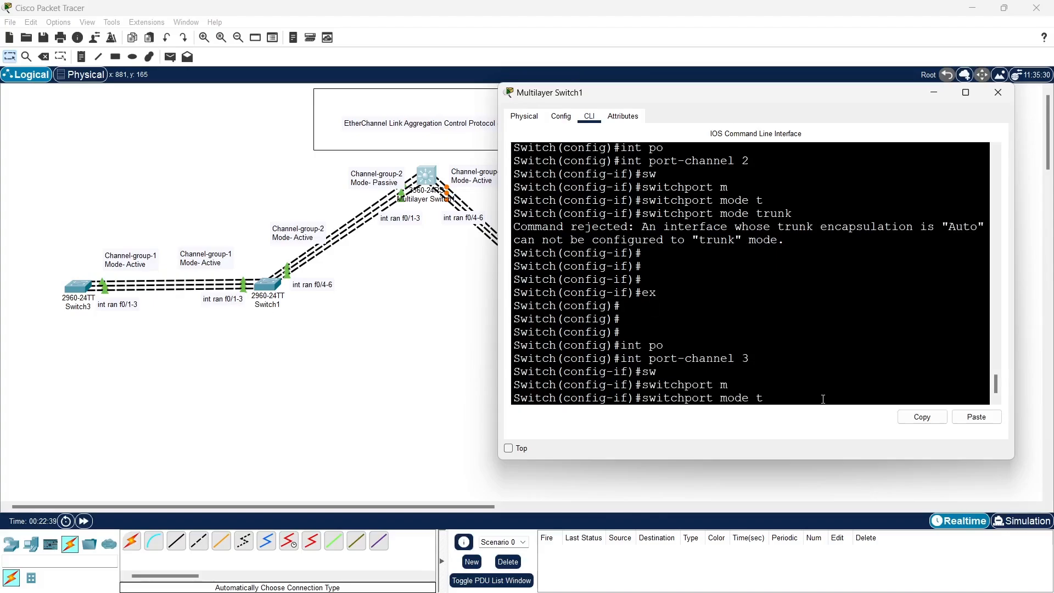
key("Tab")
key("Return")
key("Return")
key("Return")
key("Return")
Leave the port-channel 3 interface and end the configuration session, returning to privileged mode
type("ex")
key("Return")
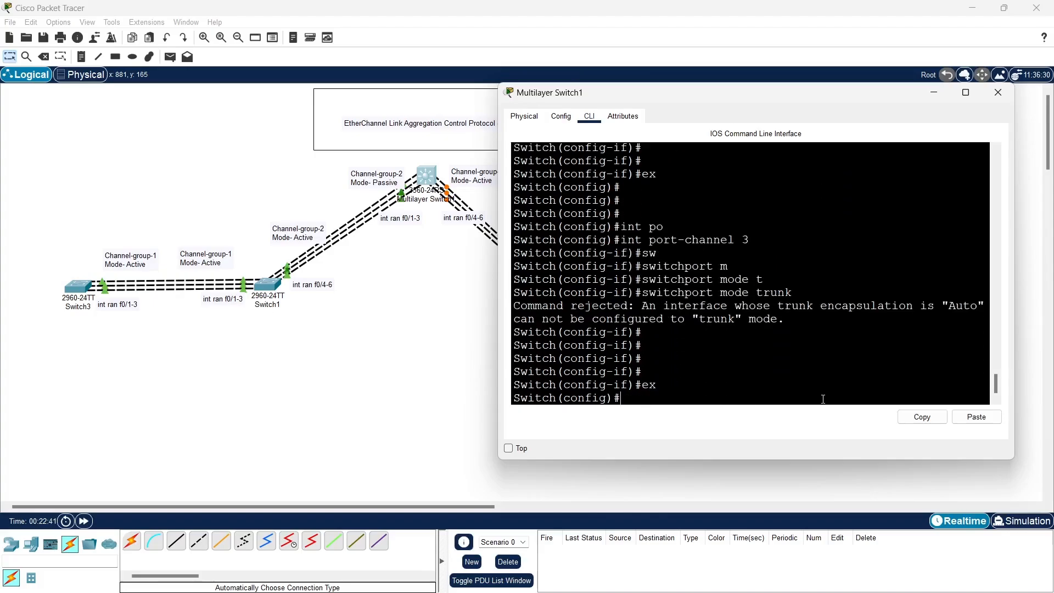
key("Return")
key("Return")
key("Return")
key("Return")
type("end")
key("Return")
key("Return")
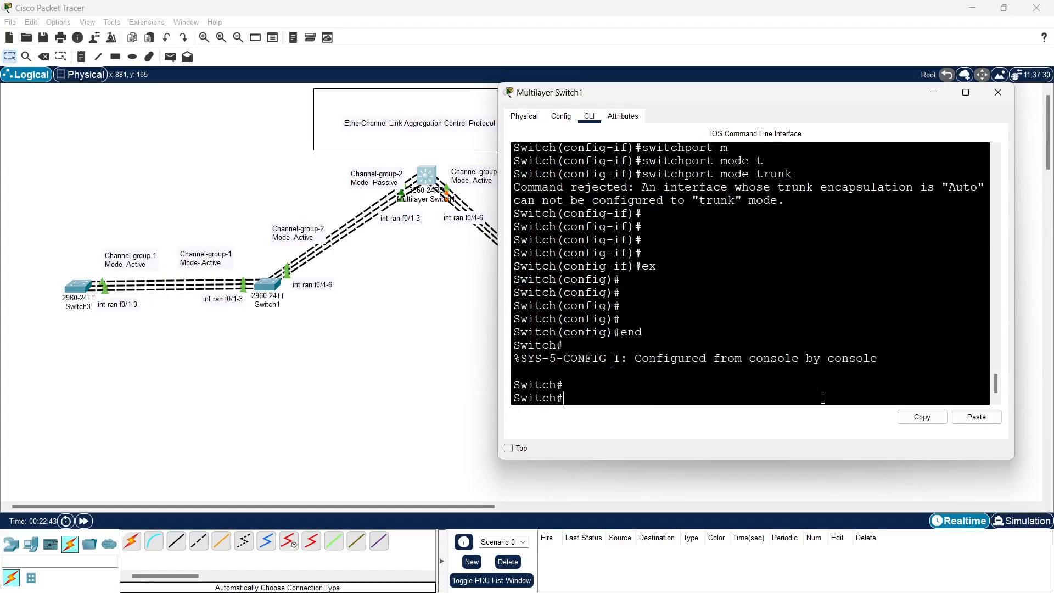
key("Return")
key("Return")
Display the complete show etherchannel port-channel output on Multilayer Switch1 and return to the prompt
type("sh")
key("Tab")
type("et")
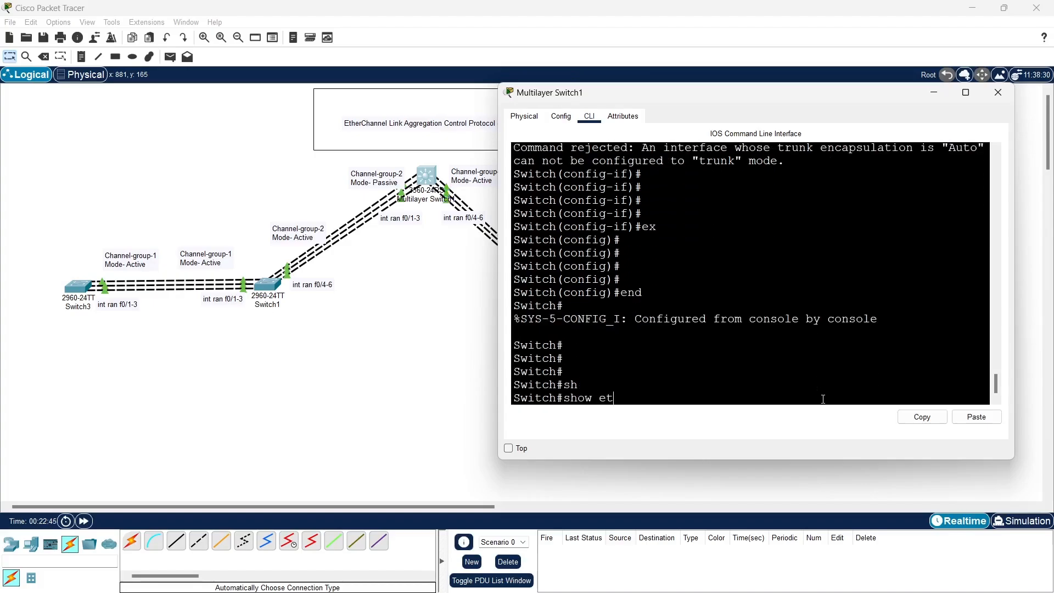
type("h")
key("Tab")
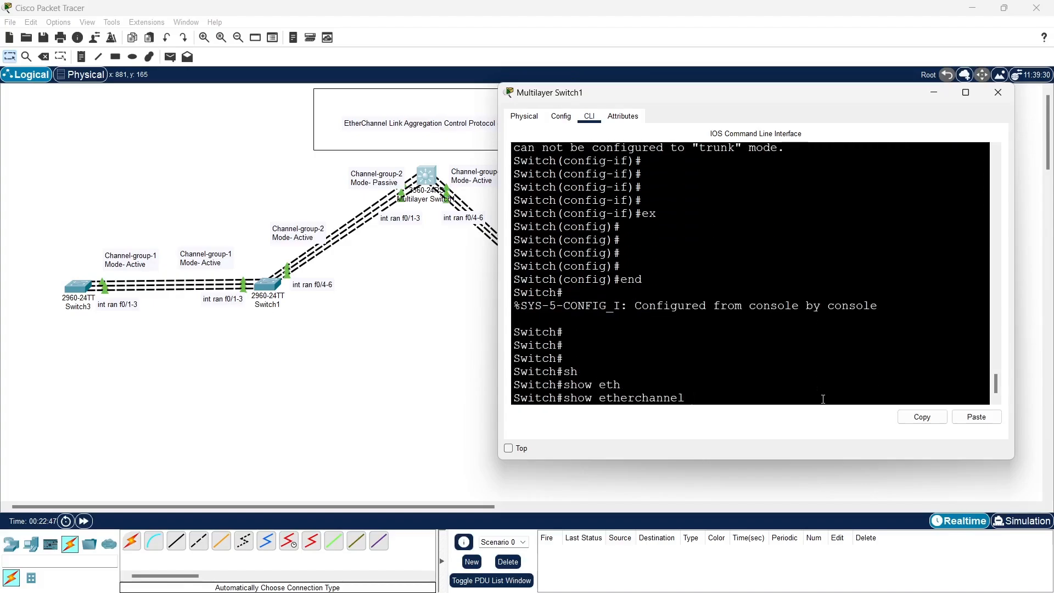
type("po")
key("Tab")
key("Return")
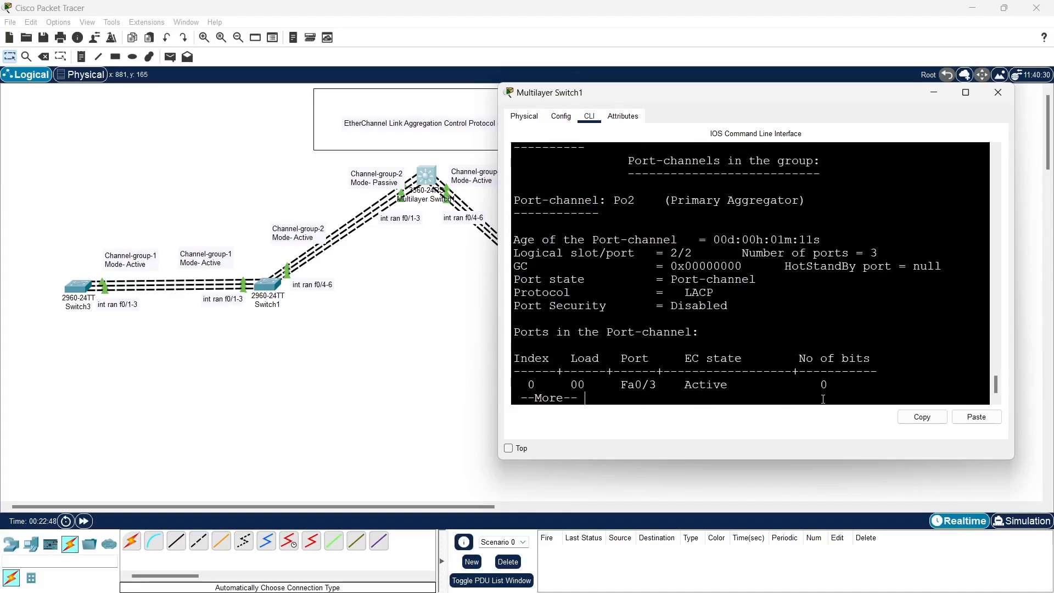
key("Return")
key("Return")
key("Return")
key("Return")
key("Return")
key("Return")
key("Return")
key("Return")
key("Return")
key("Return")
key("Return")
key("Return")
key("Return")
key("Return")
key("Return")
key("Return")
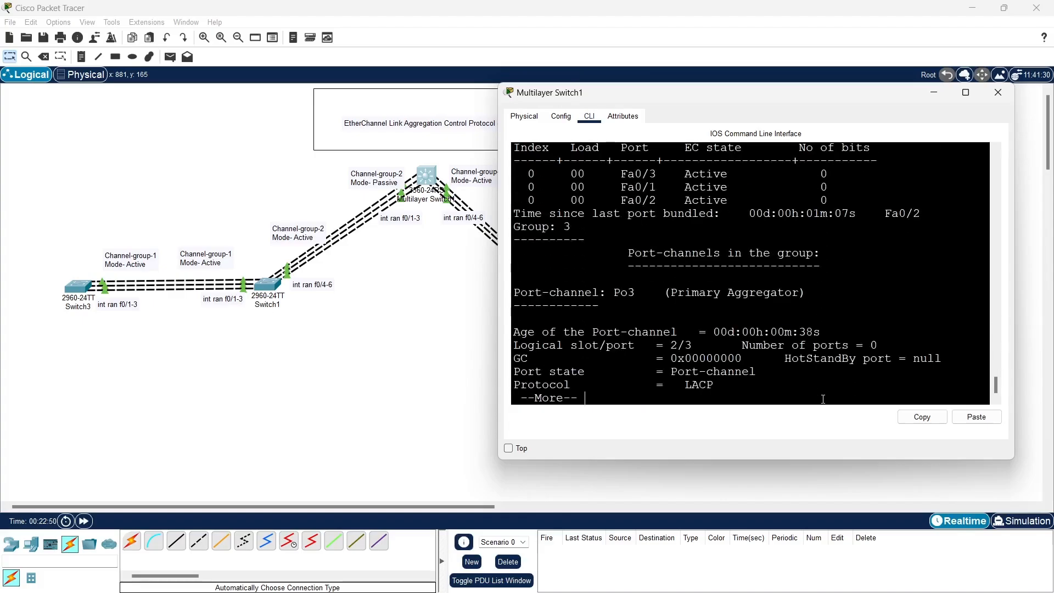
key("Return")
key("Return")
key("Return")
key("Return")
key("Return")
key("Return")
key("Return")
key("Return")
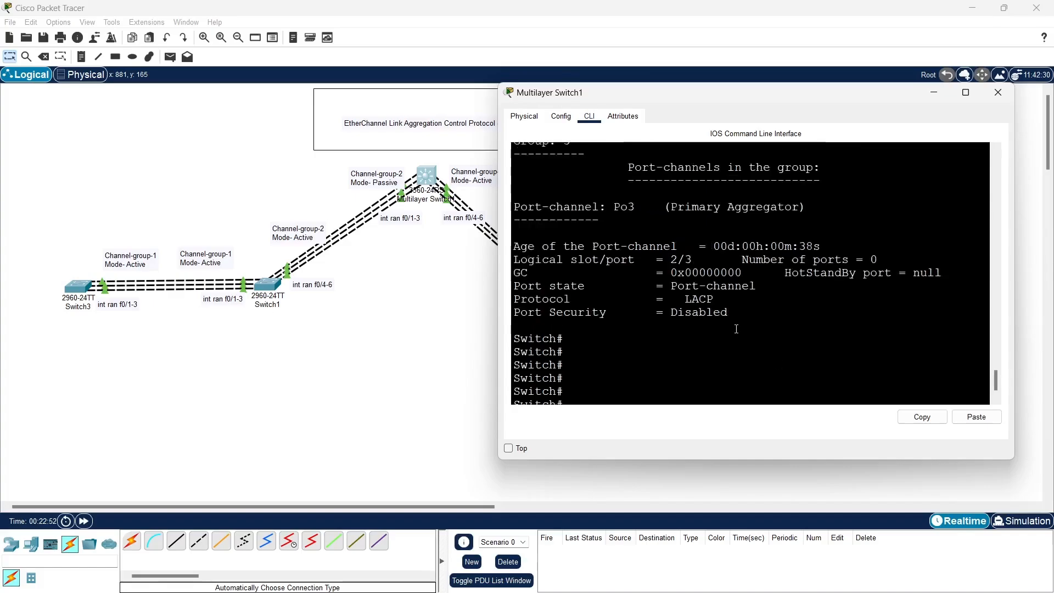
Examine the port-channel listing for Po2 and Po3, checking the protocol, number of ports and member port states
scroll(736, 328, "up", 8)
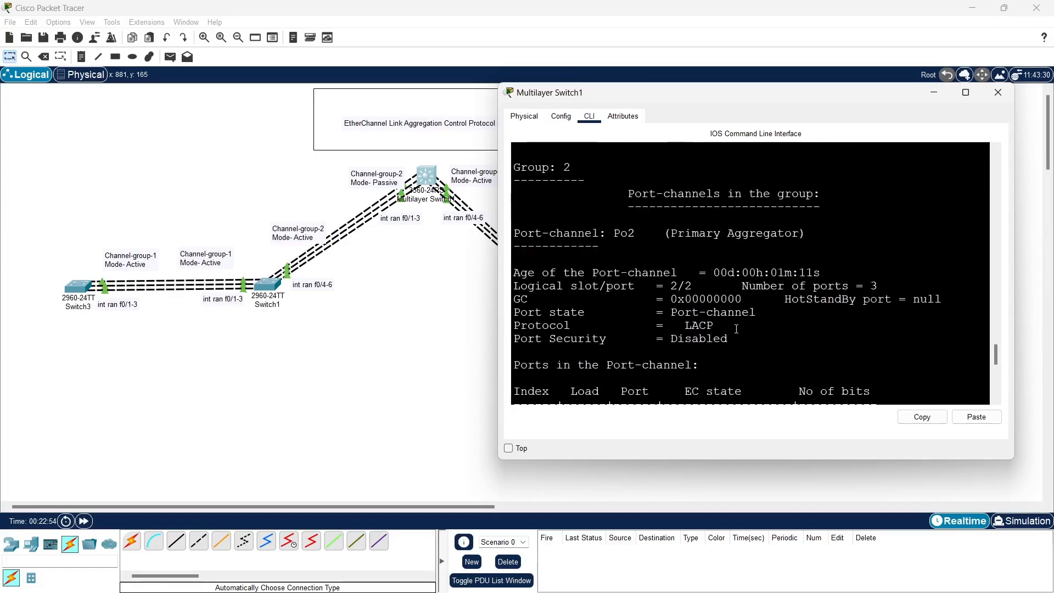
scroll(736, 328, "up", 3)
scroll(736, 329, "down", 1)
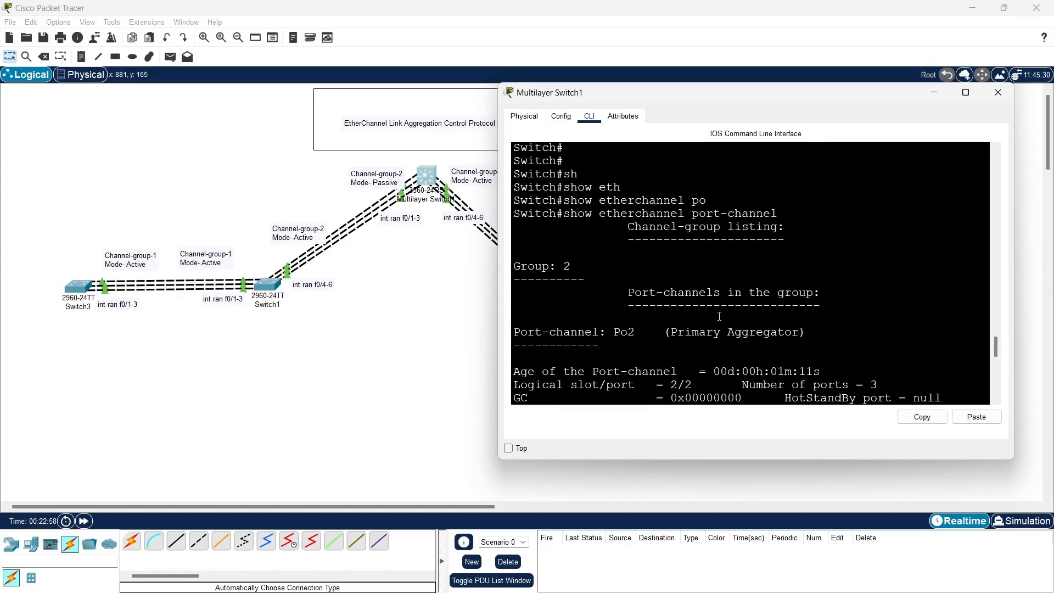
scroll(705, 314, "down", 3)
scroll(704, 314, "down", 2)
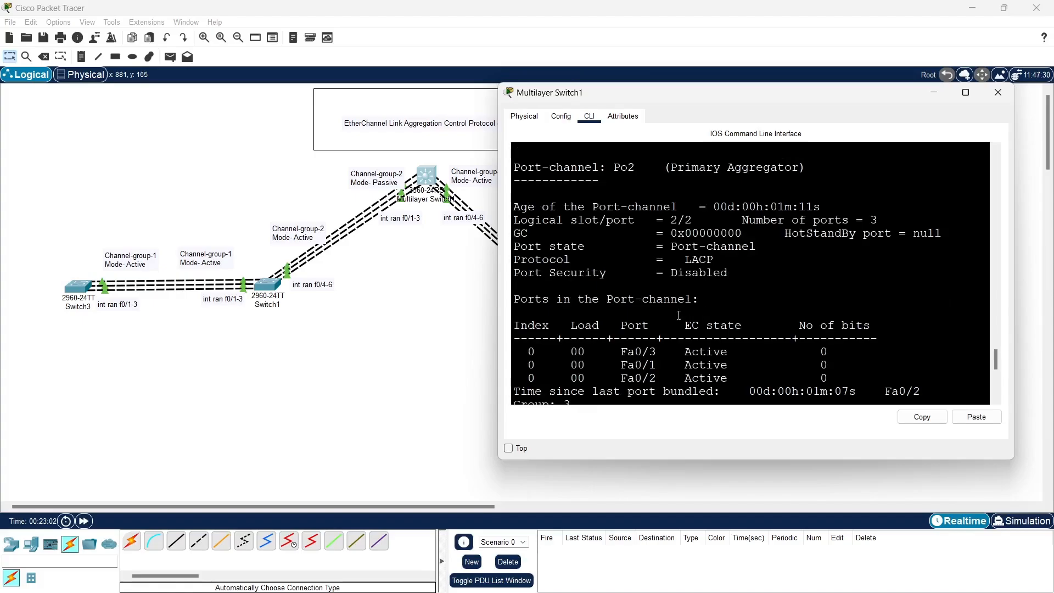
left_click_drag(663, 354, 748, 378)
scroll(746, 357, "down", 5)
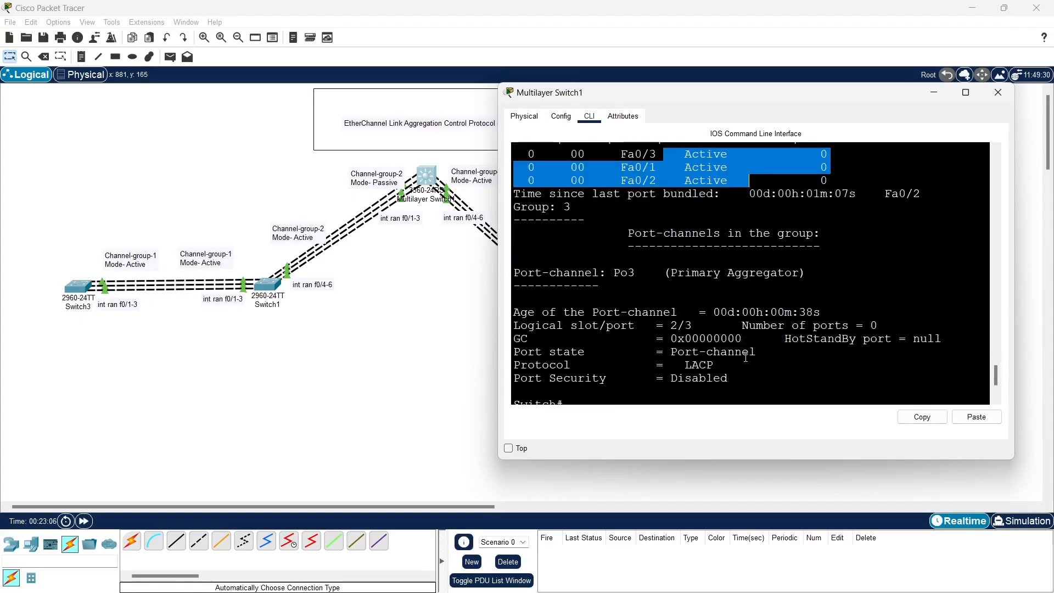
key("Return")
key("Return")
key("Return")
key("Return")
key("Return")
key("Return")
key("Return")
key("Return")
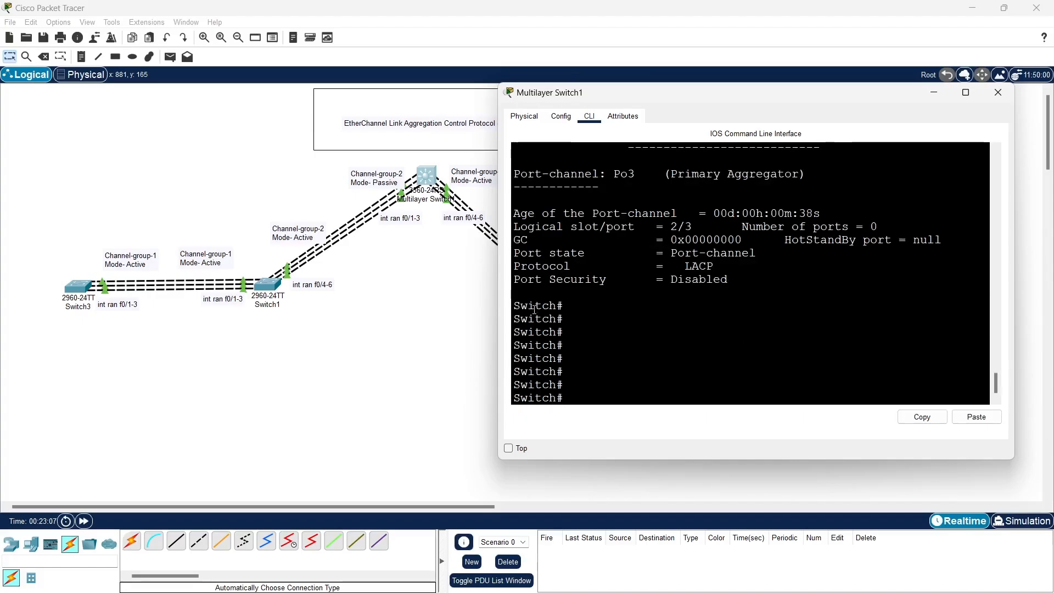
Open Switch2's command line and resize its window so the topology's multilayer switch stays visible beside it
left_click(432, 301)
left_click(561, 297)
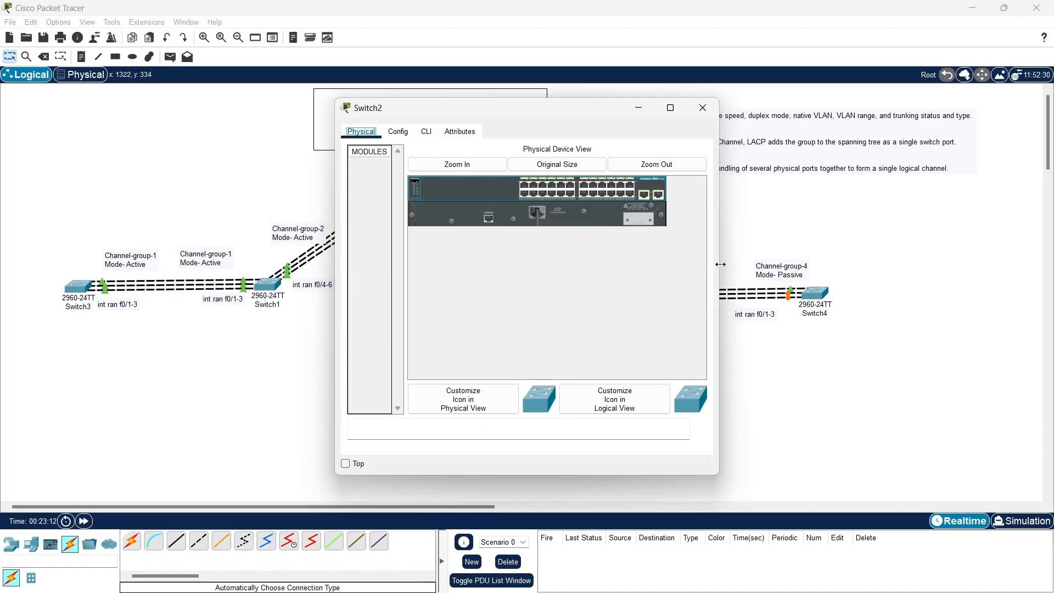
left_click_drag(718, 263, 1024, 263)
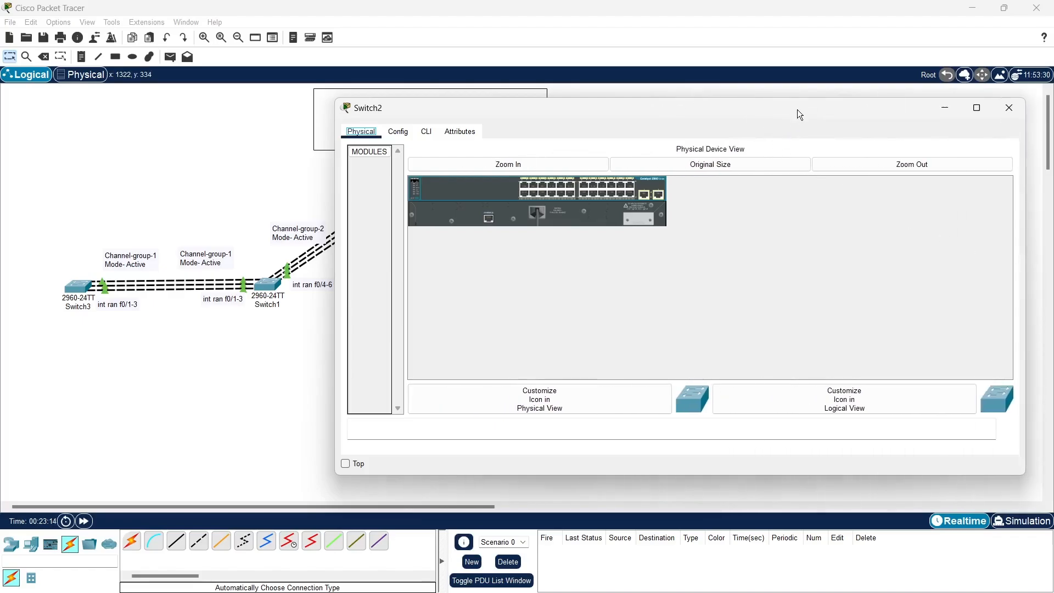
left_click_drag(797, 110, 836, 98)
left_click(465, 120)
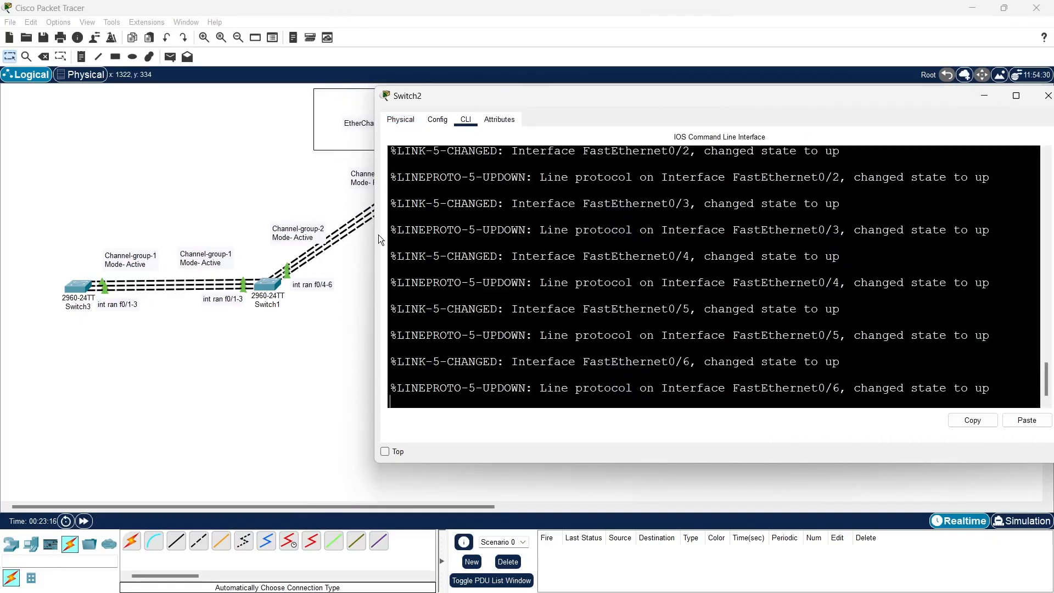
left_click_drag(375, 232, 535, 222)
scroll(920, 341, "down", 6)
left_click(845, 390)
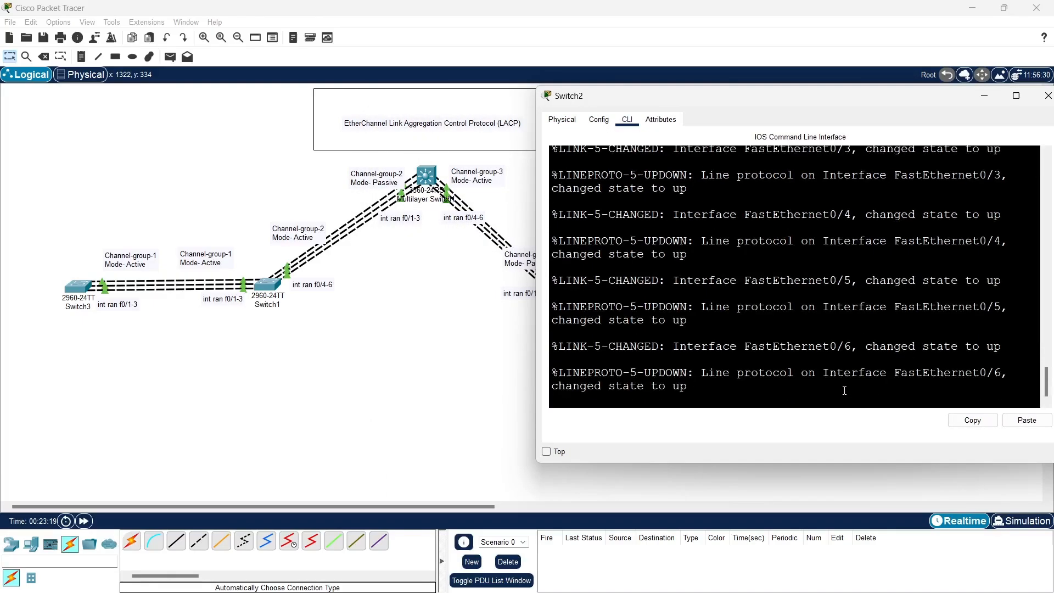
Enter privileged mode and global configuration mode on Switch2 with en and conf t
key("Return")
type("en")
key("Return")
key("Return")
key("Return")
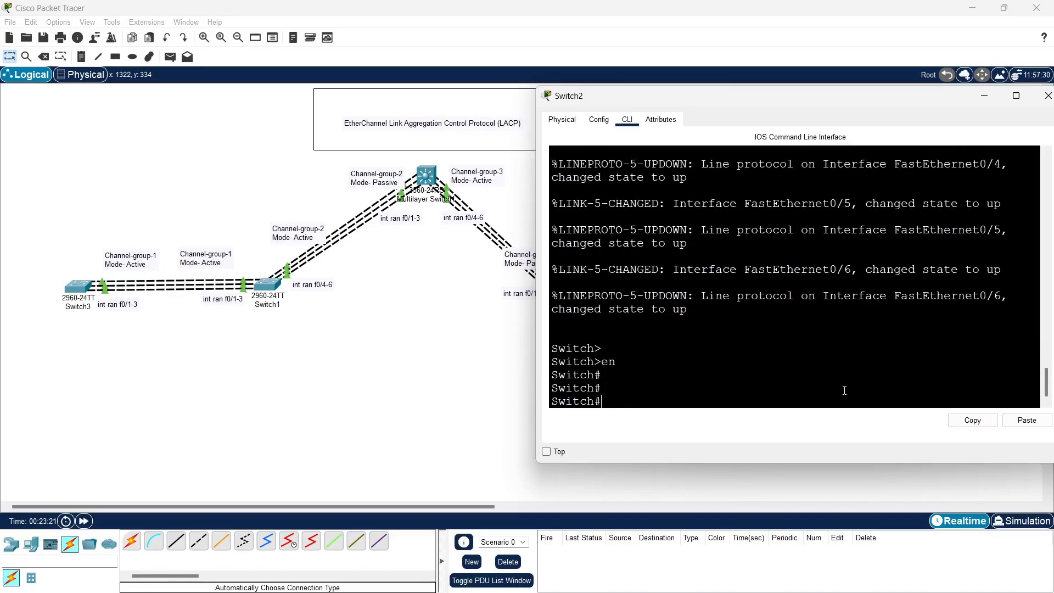
type("conf t")
key("Return")
key("Return")
key("Return")
key("Return")
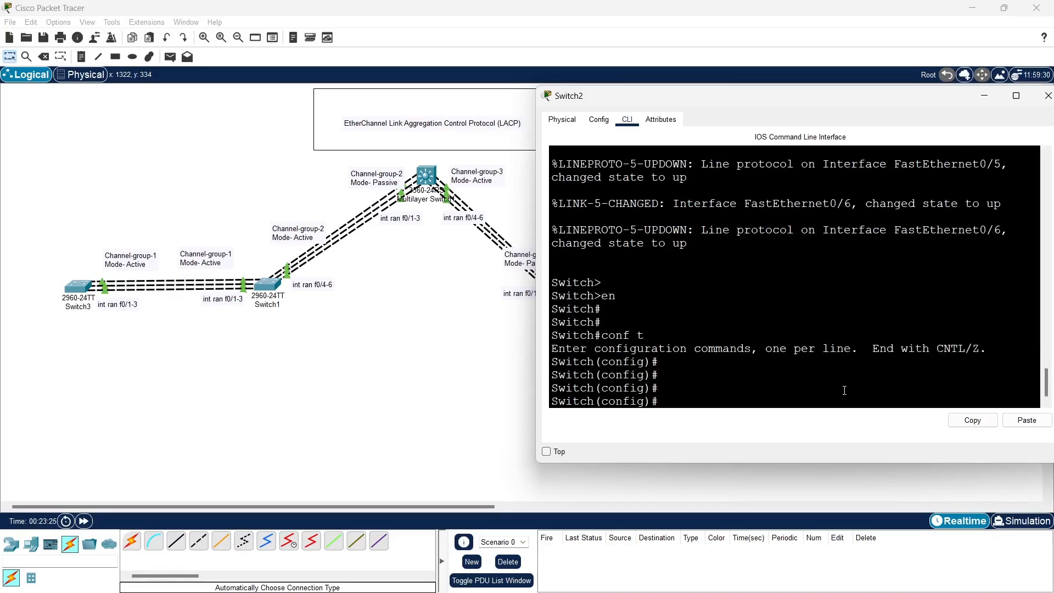
Assign Switch2's interface range f0/1-3 to channel-group 3 in passive mode
type("int")
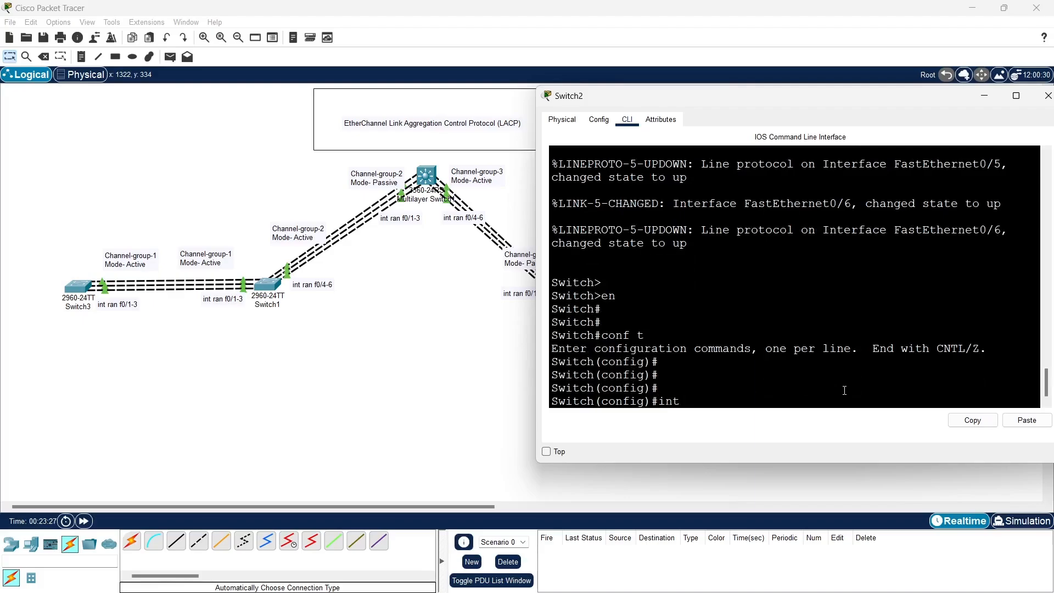
type(" ran f0/1-3")
key("Return")
type("ch(config-if-range)#c")
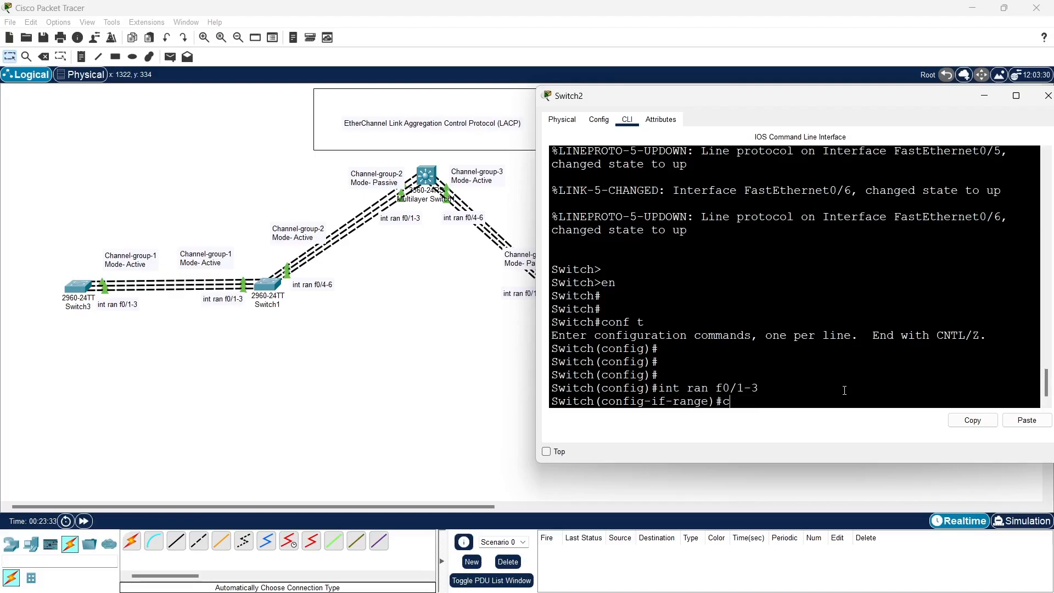
type("hannel-g")
key("Tab")
type("3")
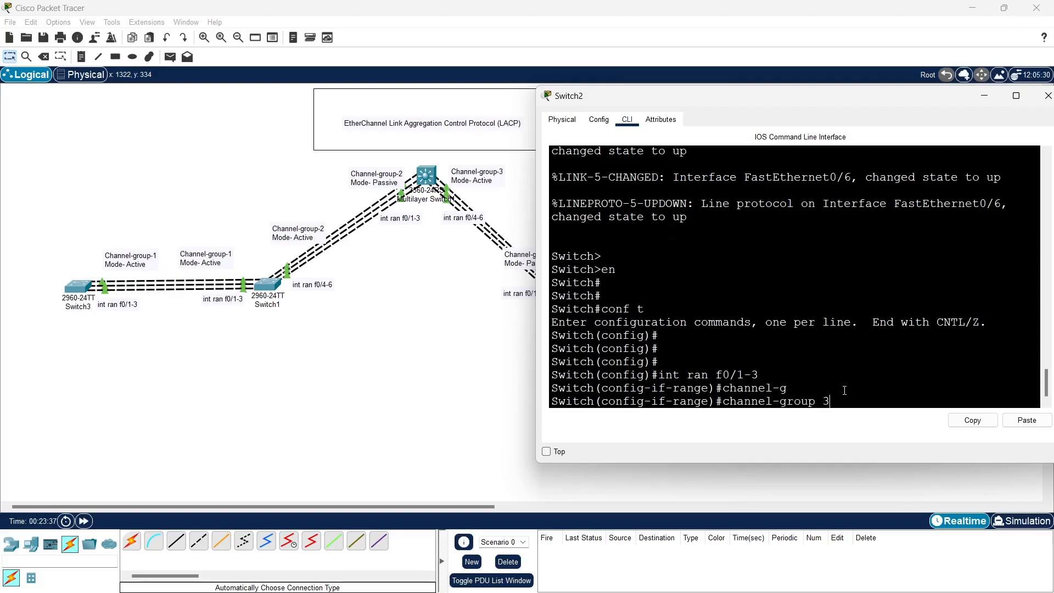
type(" mo")
key("Tab")
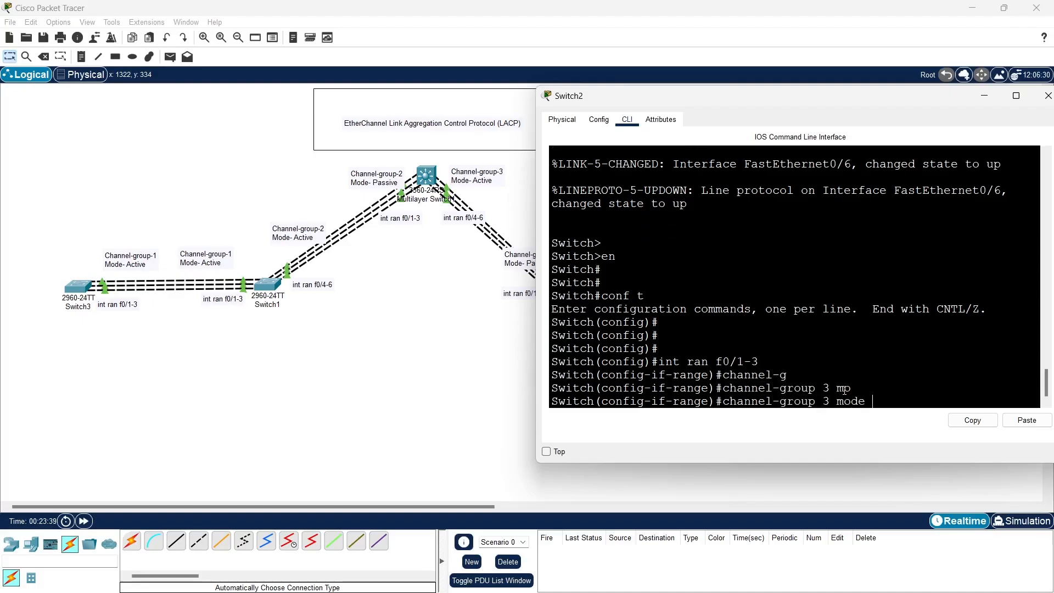
type("pas")
key("Tab")
key("Return")
Exit the f0/1-3 interface range back to global configuration mode
key("Return")
key("Return")
key("Return")
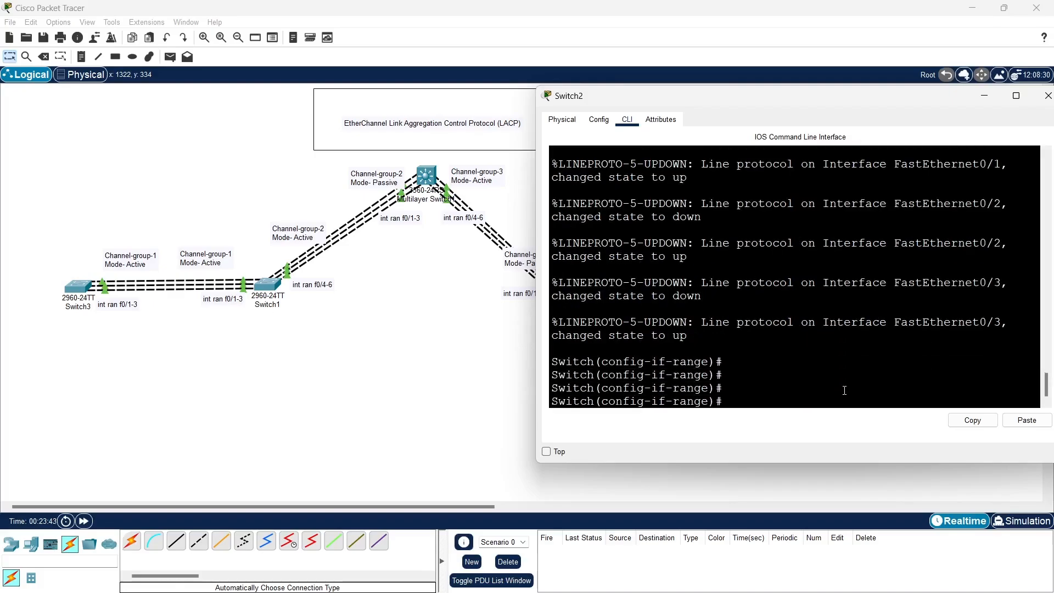
type("ex")
Leave global configuration mode for privileged mode, and re-enter it with conf t
key("Return")
key("Return")
key("Return")
key("Return")
key("Return")
key("Return")
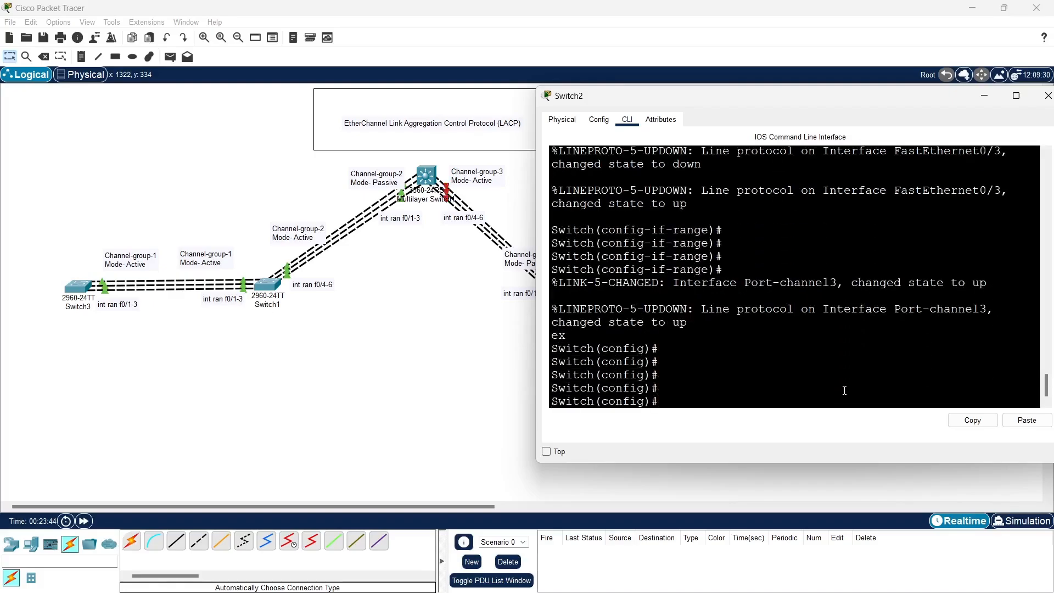
type("ex")
key("Return")
key("Return")
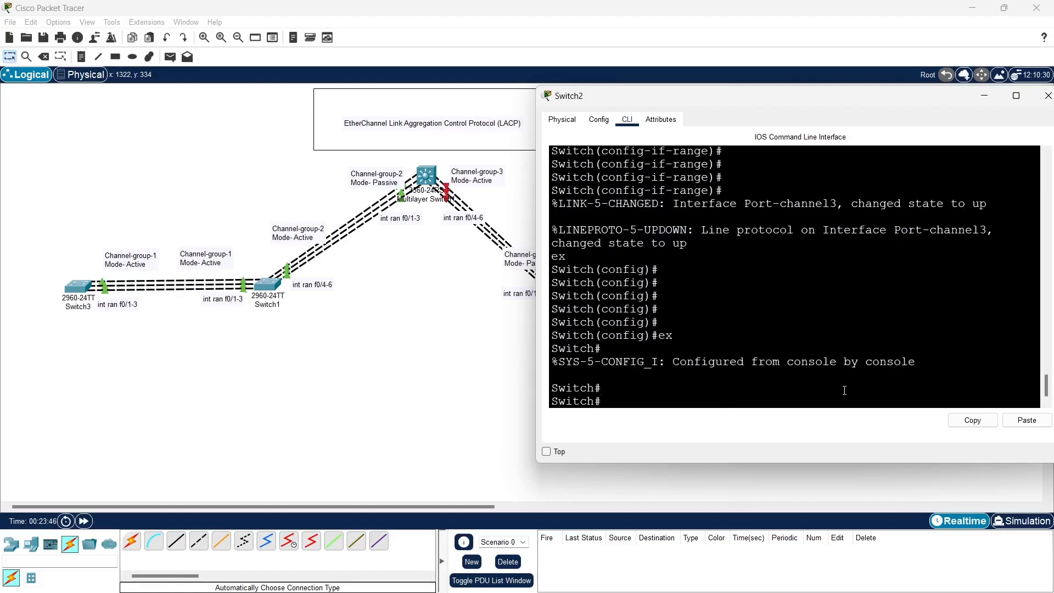
type("conf t")
key("Return")
key("Return")
key("Return")
key("Return")
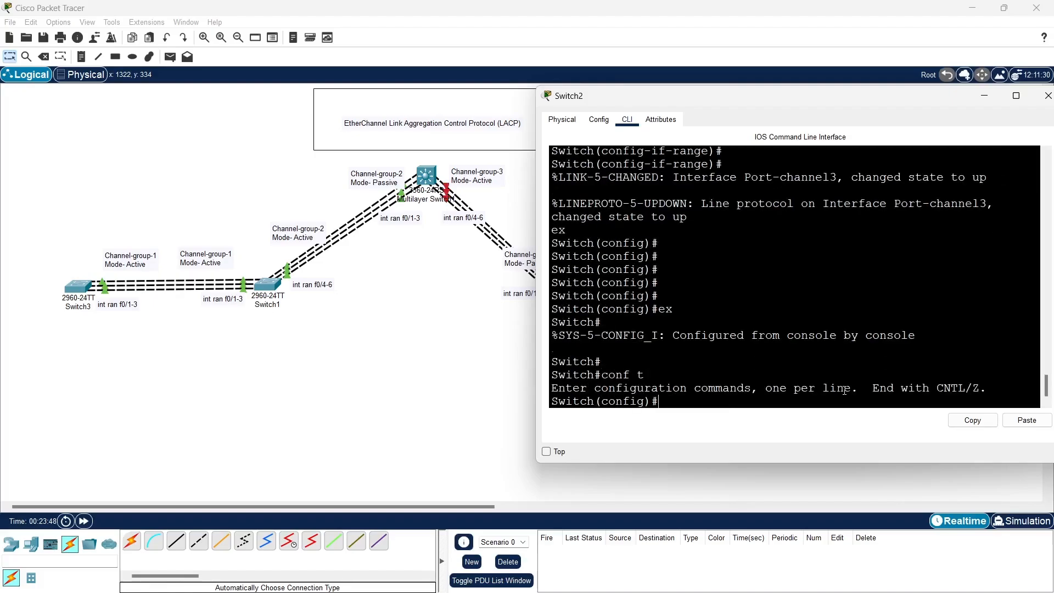
Set interface port-channel 3 on Switch2 to switchport mode trunk
type("int")
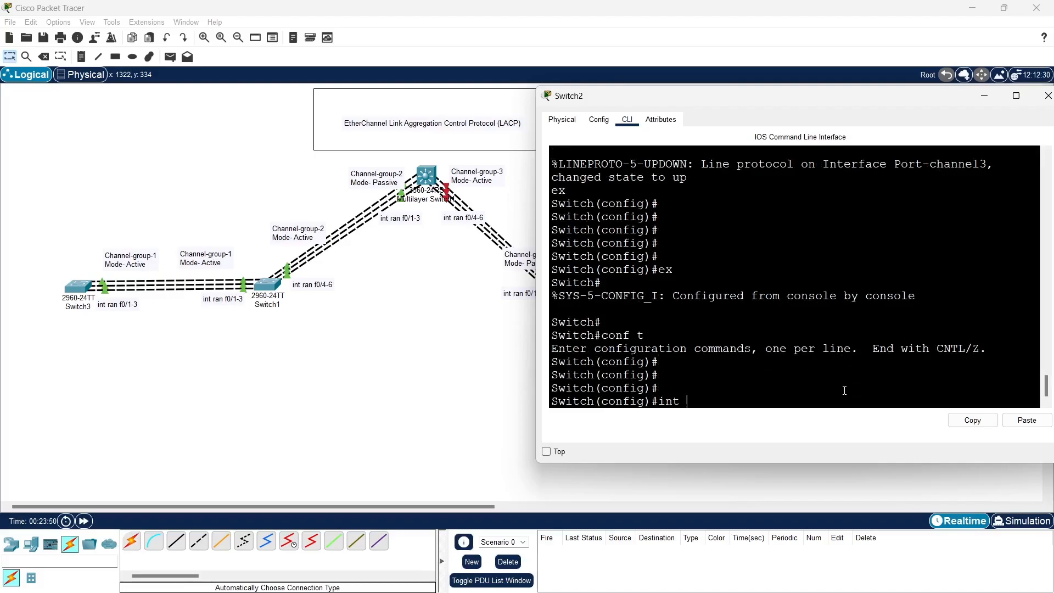
type(" po")
key("Tab")
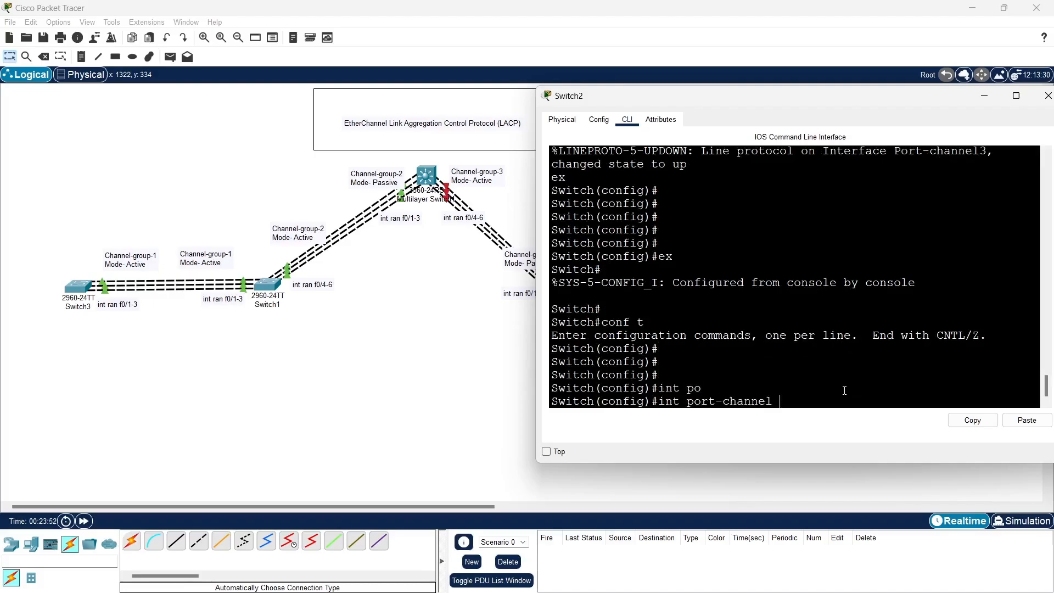
type("3")
key("Return")
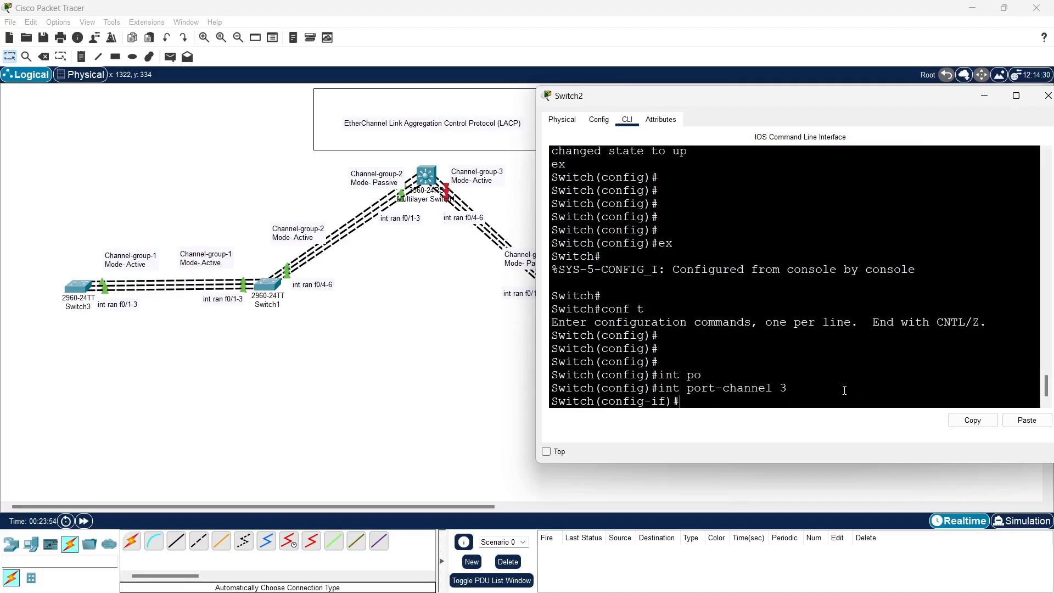
type("sw")
key("Tab")
type("m")
key("Tab")
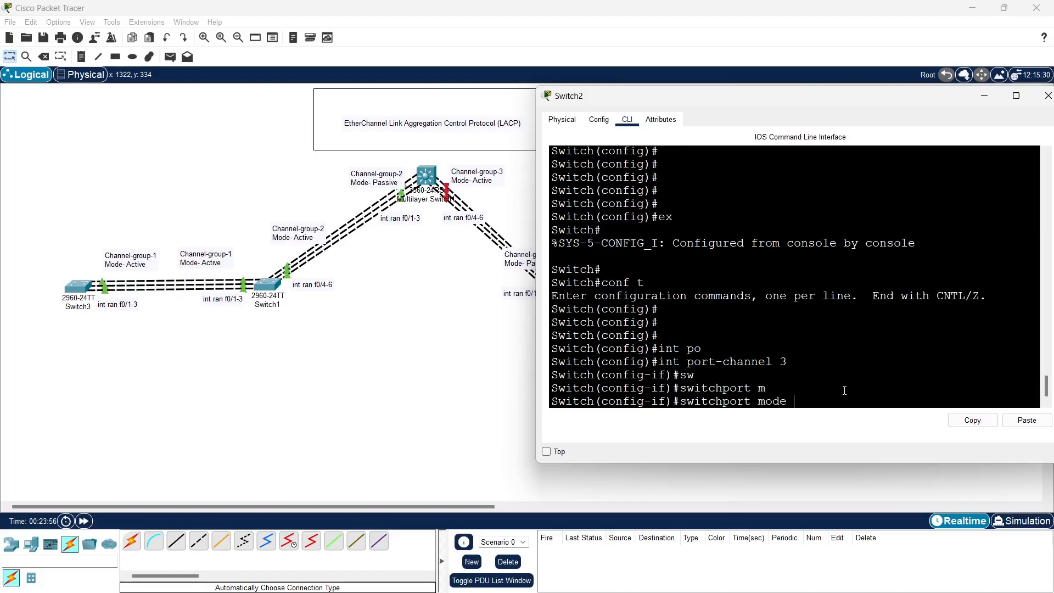
type("t")
key("Tab")
key("Return")
Exit the port-channel 3 interface back to global configuration mode
key("Return")
key("Return")
key("Return")
type("ex")
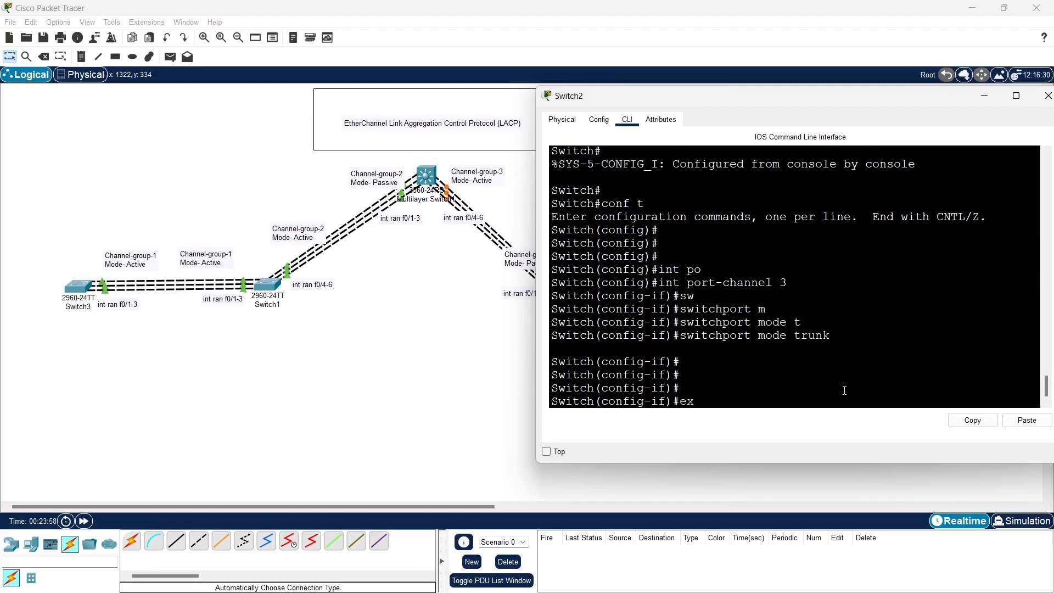
key("Return")
key("Return")
key("Return")
key("Return")
Enter interface range f0/4-6 on Switch2, checking the port range against the topology labels
type("int ran")
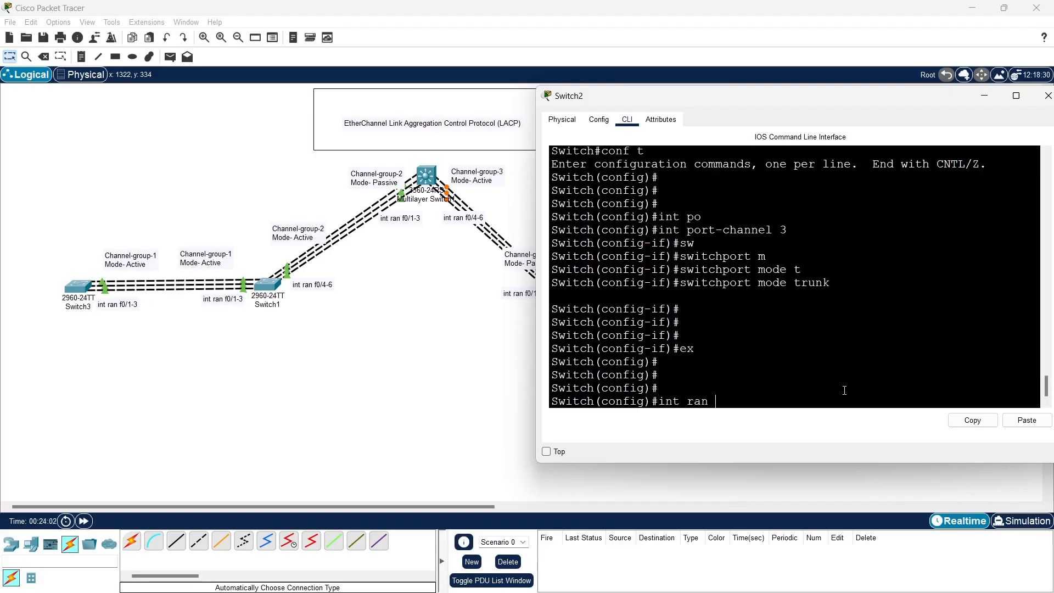
type(" f0/4-6")
left_click(284, 387)
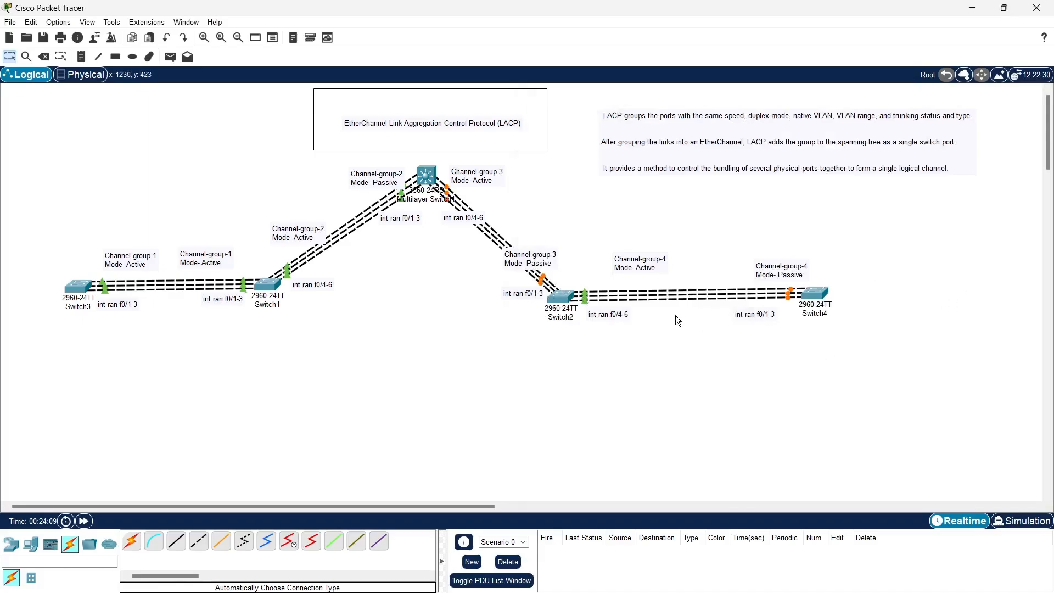
left_click(560, 299)
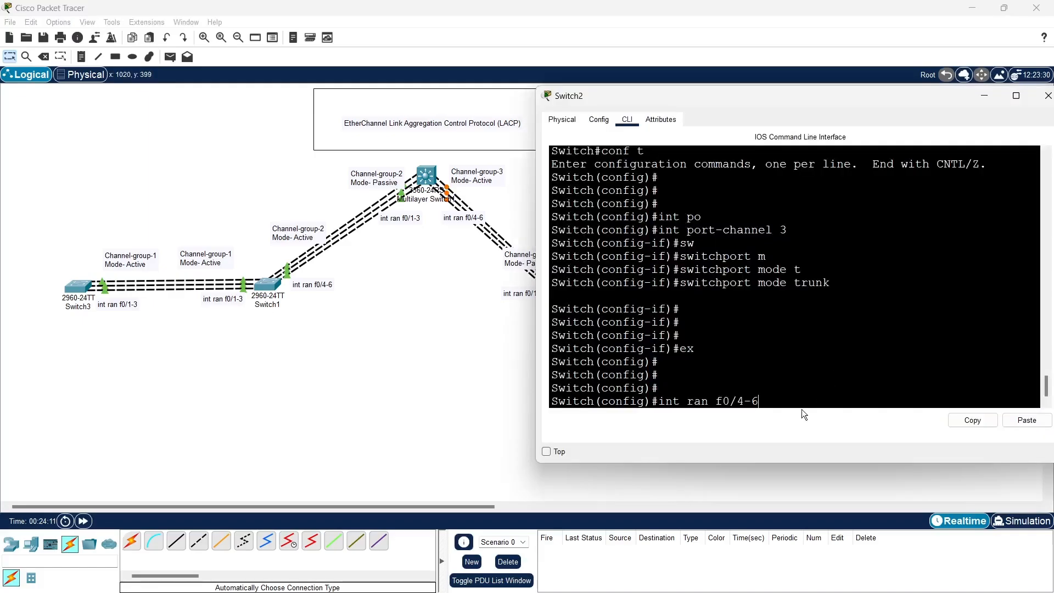
key("Return")
Assign ports f0/4-6 on Switch2 to channel-group 4 in active mode, checking the mode against the topology labels
type("chan")
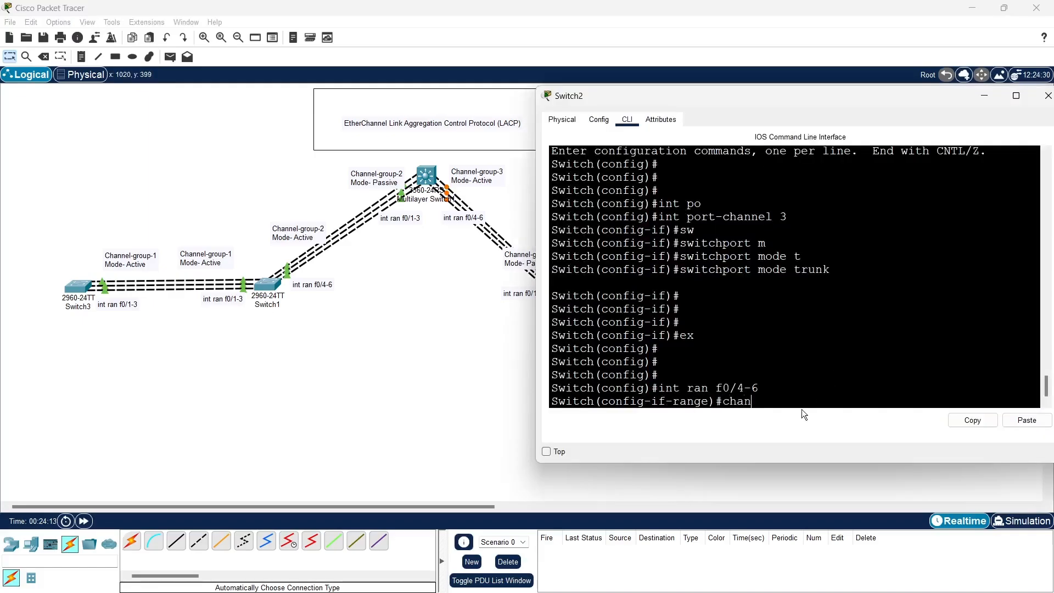
type("nel-gr")
key("Tab")
type("4")
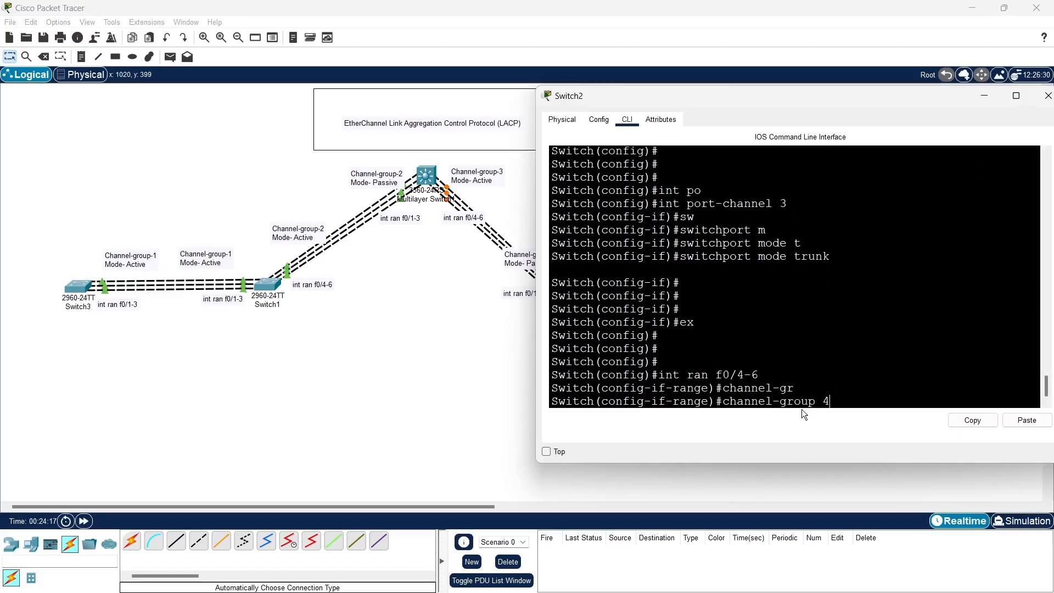
type(" m")
key("Tab")
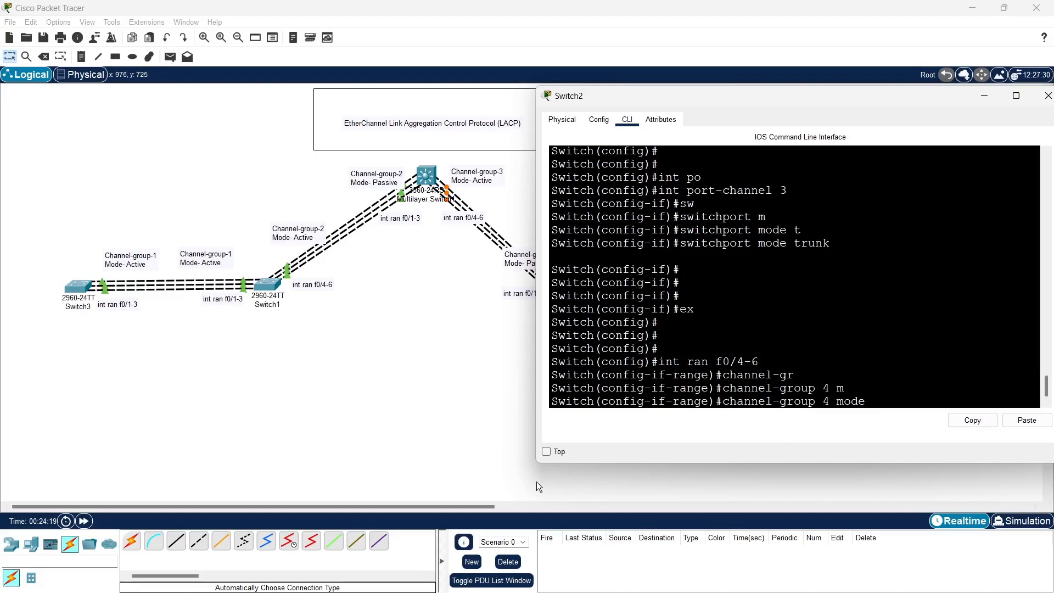
left_click(485, 388)
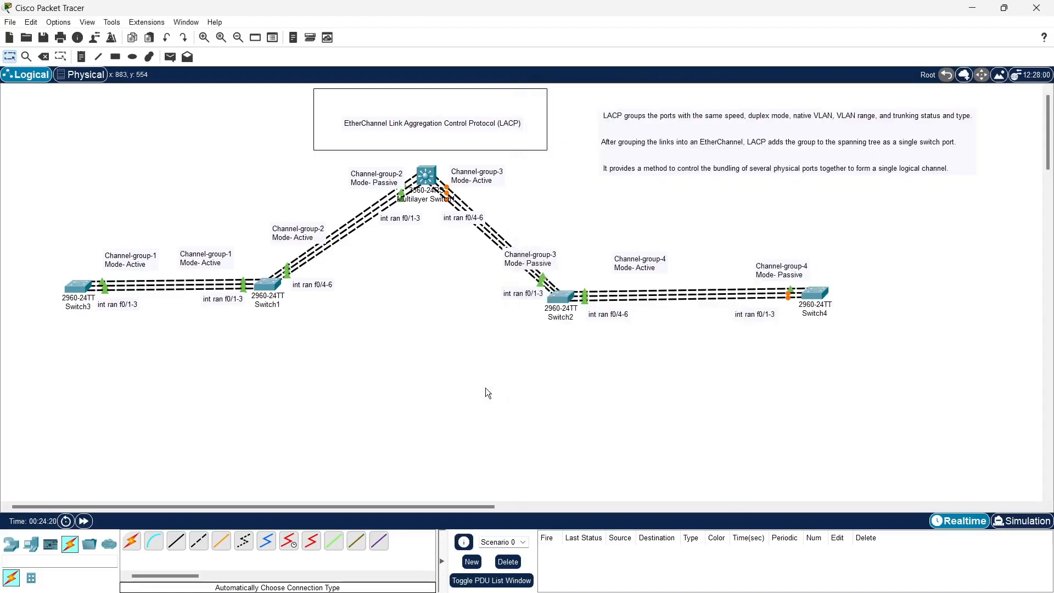
left_click(556, 315)
type("ange)#channel-group 4 mode a")
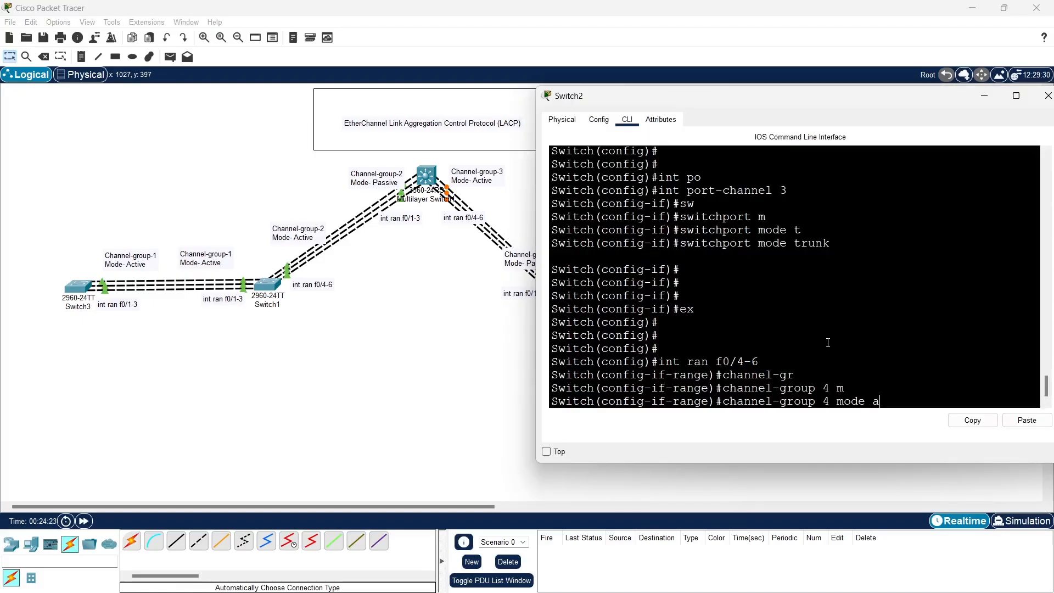
type("ct")
key("Tab")
key("Return")
key("Return")
key("Return")
key("Return")
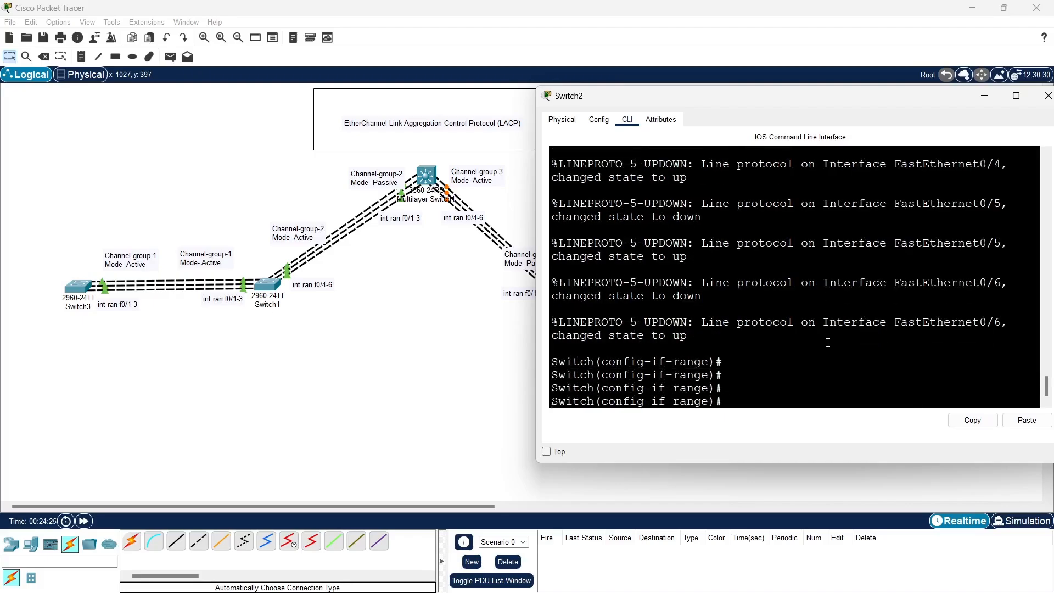
Exit the f0/4-6 interface range on Switch2 back to global configuration mode
type("ex")
key("Return")
key("Return")
key("Return")
key("Return")
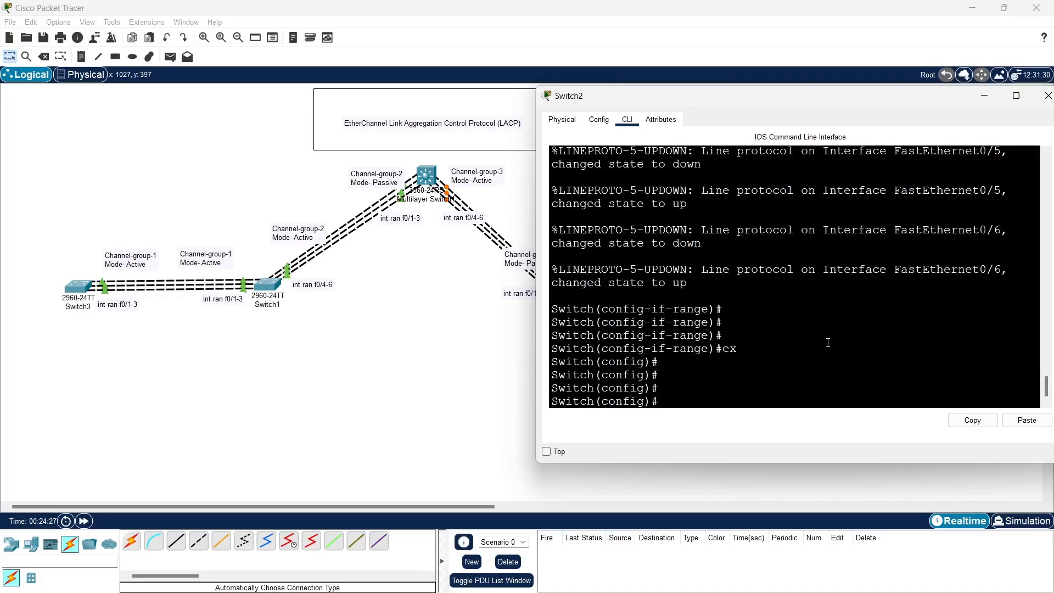
Set interface port-channel 4 on Switch2 to switchport mode trunk
type("int")
type("o")
key("Tab")
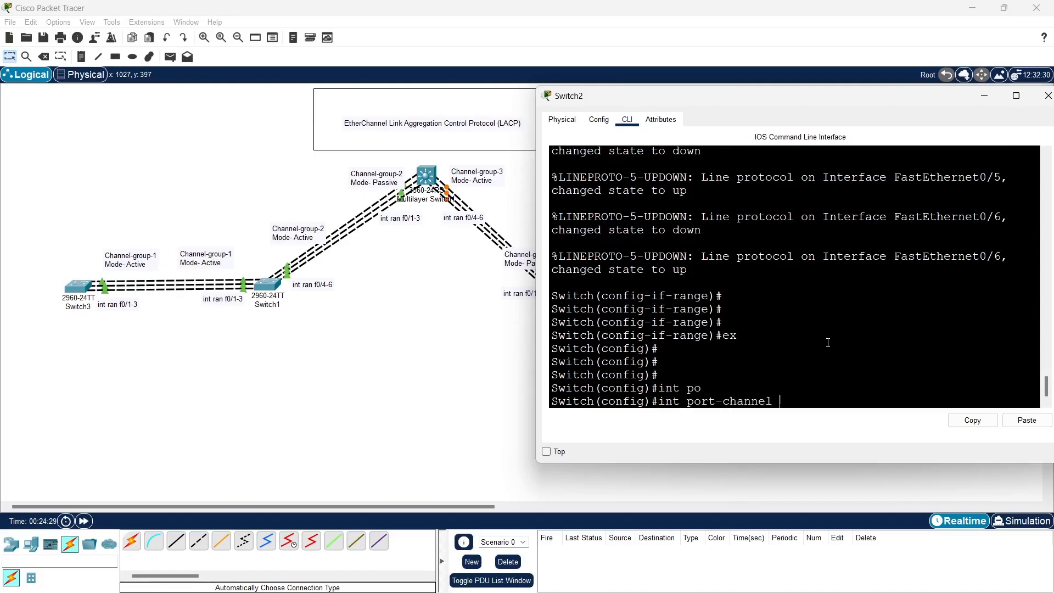
type("4")
key("Return")
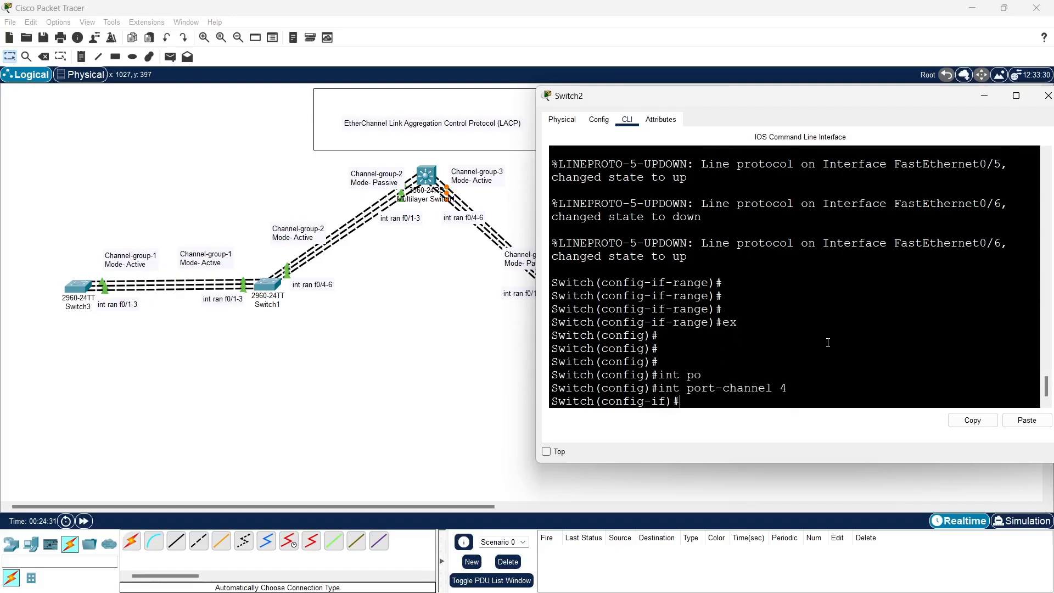
type("sw")
key("Tab")
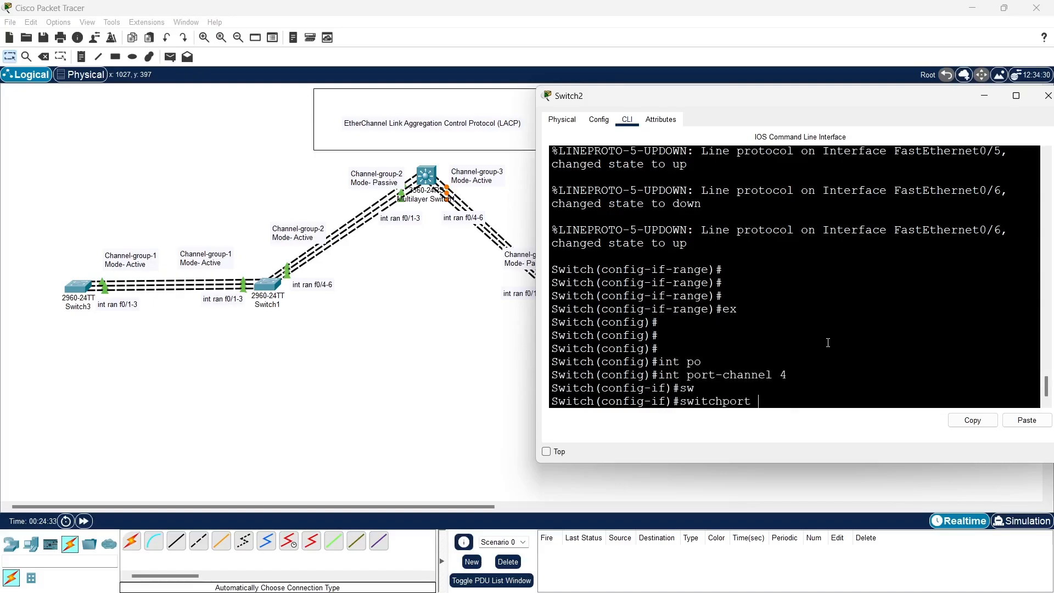
type("m")
key("Tab")
type("t")
key("Tab")
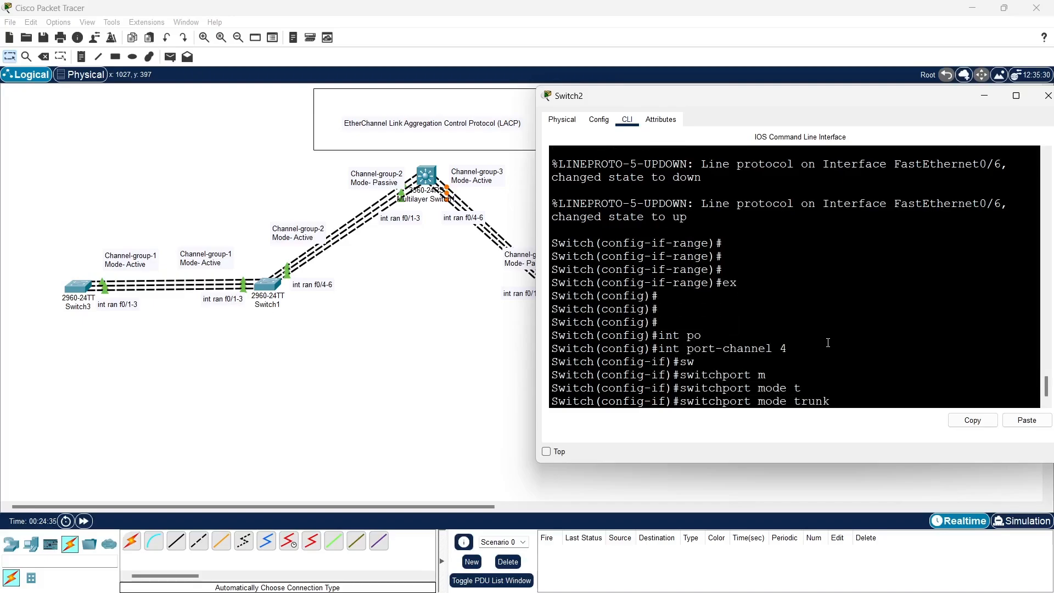
key("Return")
key("Return")
key("Return")
key("Return")
Exit the port-channel 4 interface on Switch2 back to global configuration mode
type("ex")
key("Return")
key("Return")
key("Return")
key("Return")
key("Return")
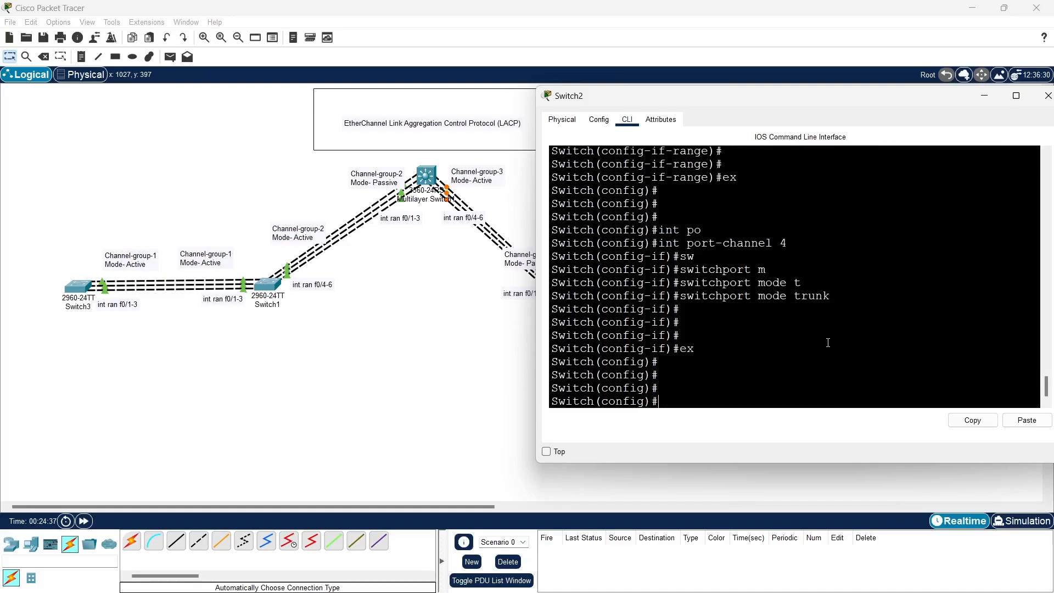
type("do sh")
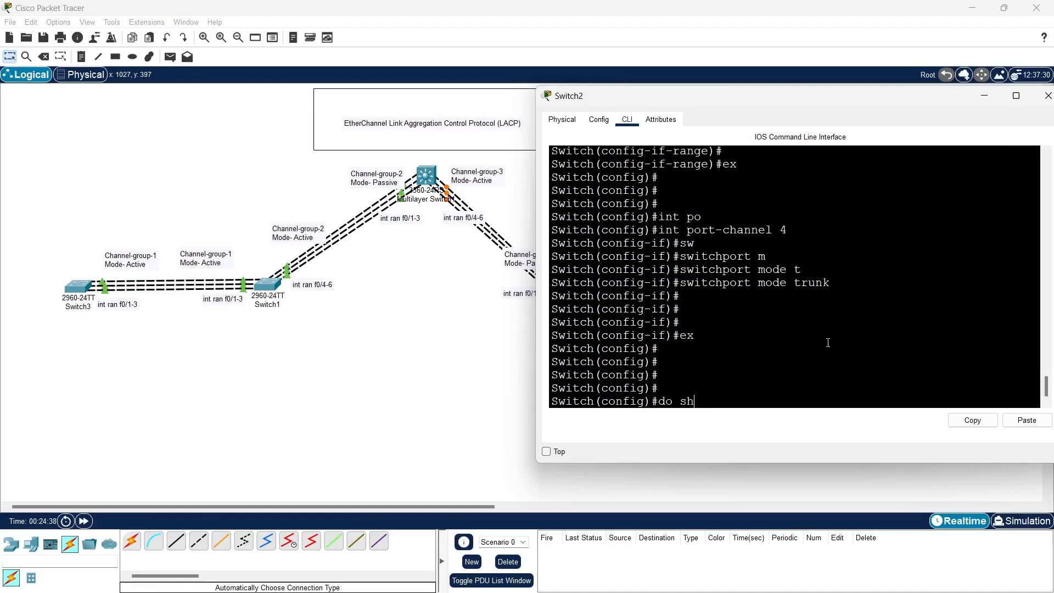
key("BackSpace")
key("BackSpace")
key("BackSpace")
key("BackSpace")
End the configuration session on Switch2 and return to privileged mode
type("end")
key("Return")
key("Return")
key("Return")
key("Return")
Run show etherchannel port-channel on Switch2 and page through the full output
type("sh")
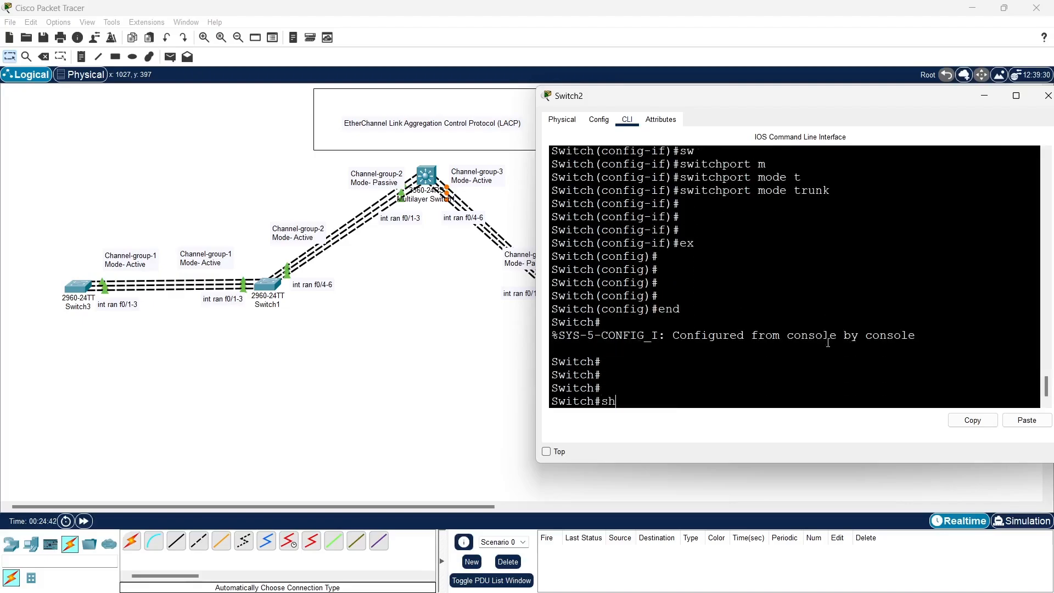
type("o")
key("Tab")
type("et")
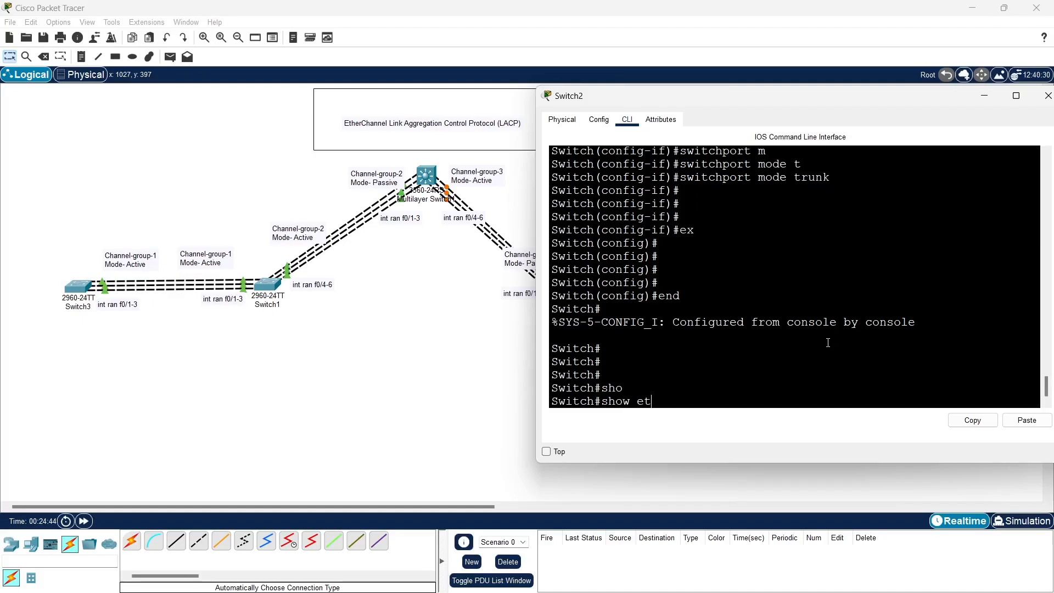
type("h")
key("Tab")
type("po")
key("Tab")
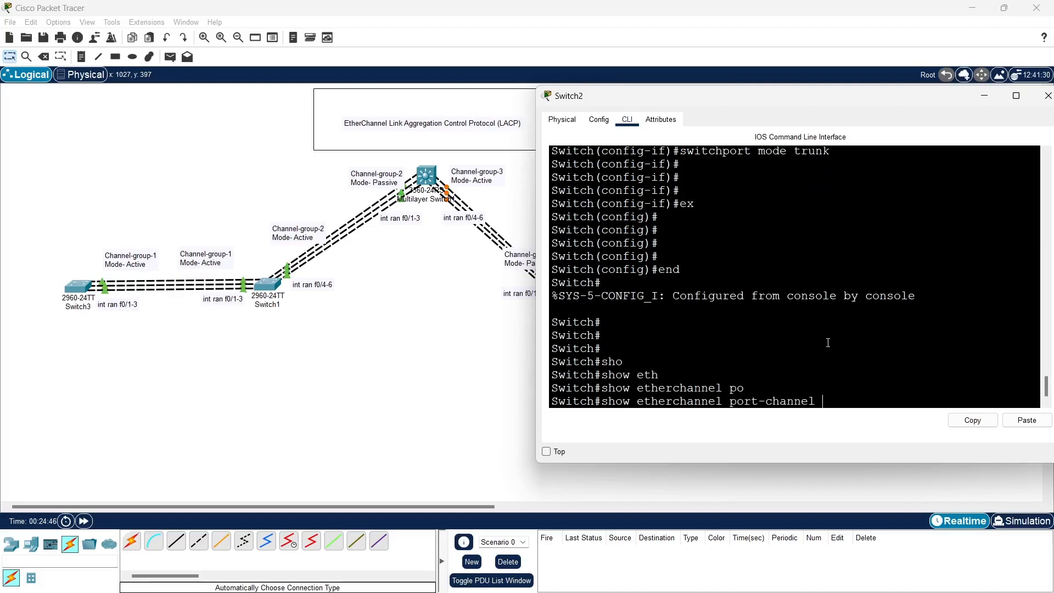
key("Return")
key("Return")
key("Return")
key("Return")
key("Return")
key("Return")
key("Return")
key("Return")
key("Return")
key("Return")
key("Return")
key("Return")
key("Return")
key("Return")
key("Return")
key("Return")
key("Return")
key("Return")
key("Return")
key("Return")
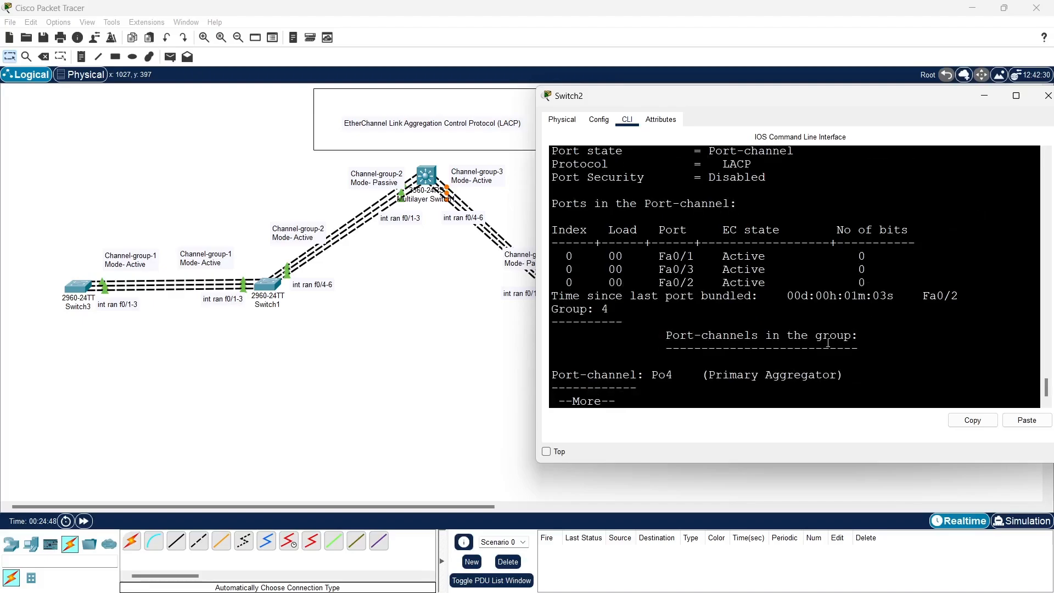
key("Return")
key("Return")
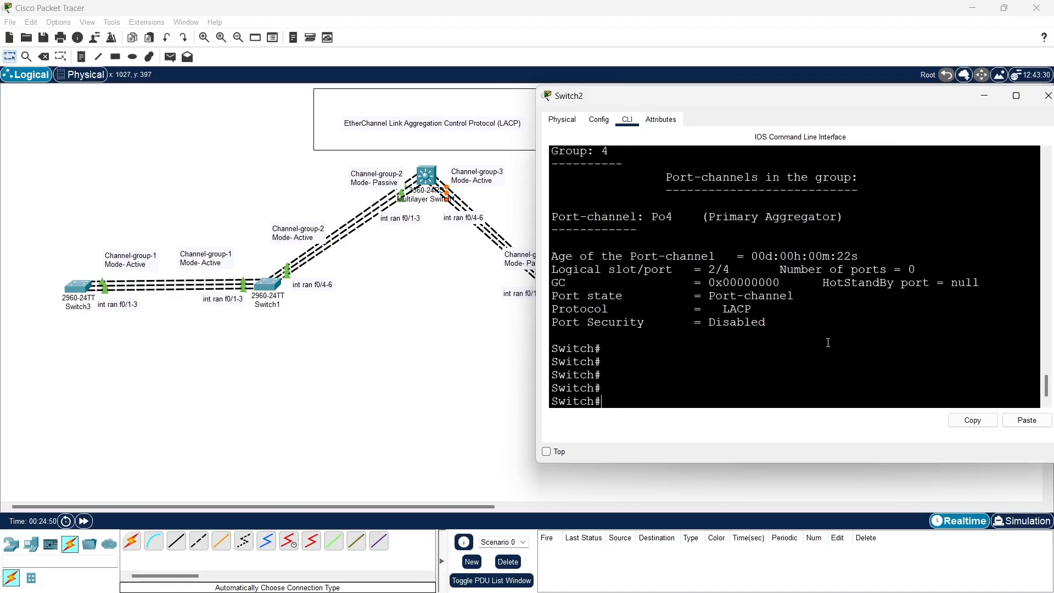
Close the Switch2 window and open the command line interface of Switch4
key("alt+F4")
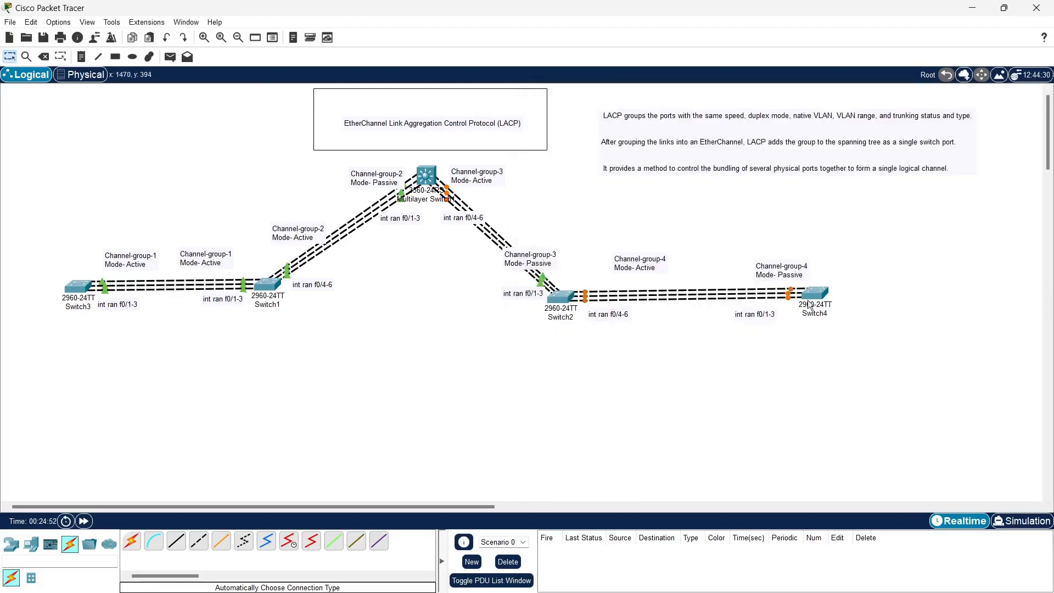
left_click(819, 300)
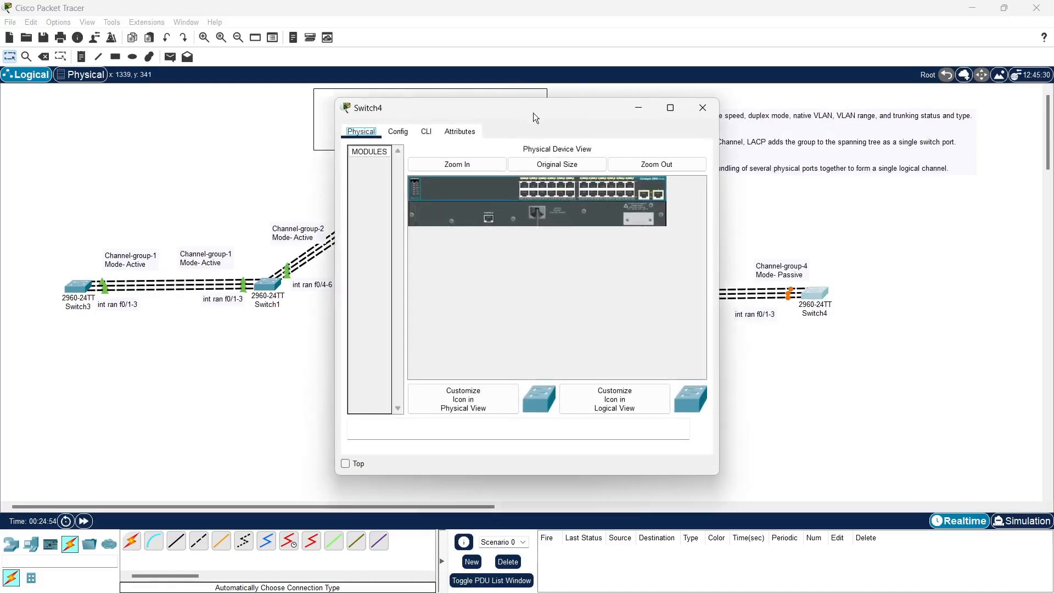
left_click_drag(580, 111, 417, 104)
left_click(311, 123)
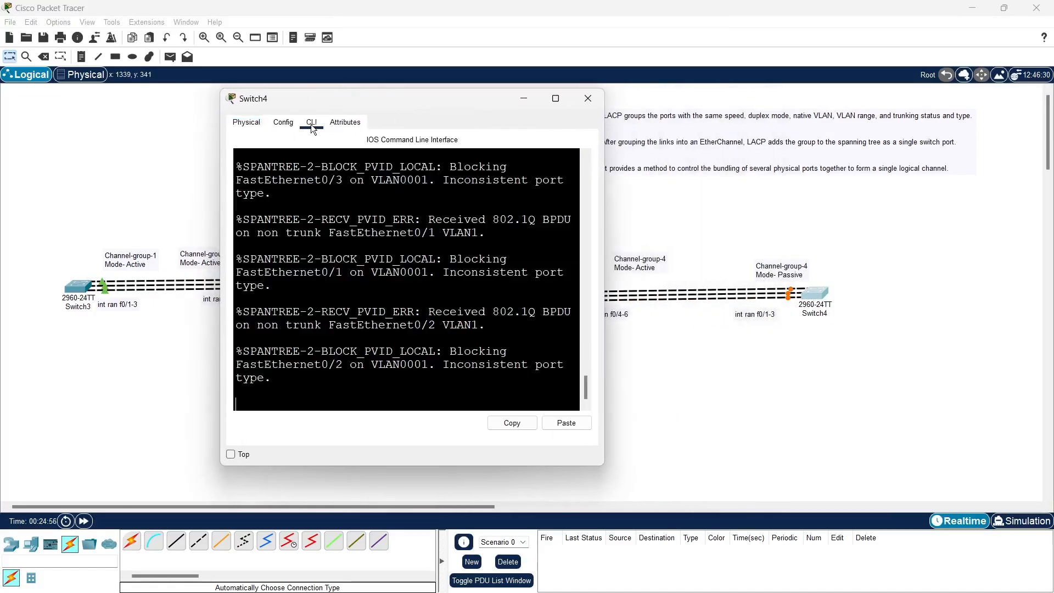
Enable privileged mode on Switch4 and enter global configuration mode with conf t
key("Return")
key("Return")
type("en")
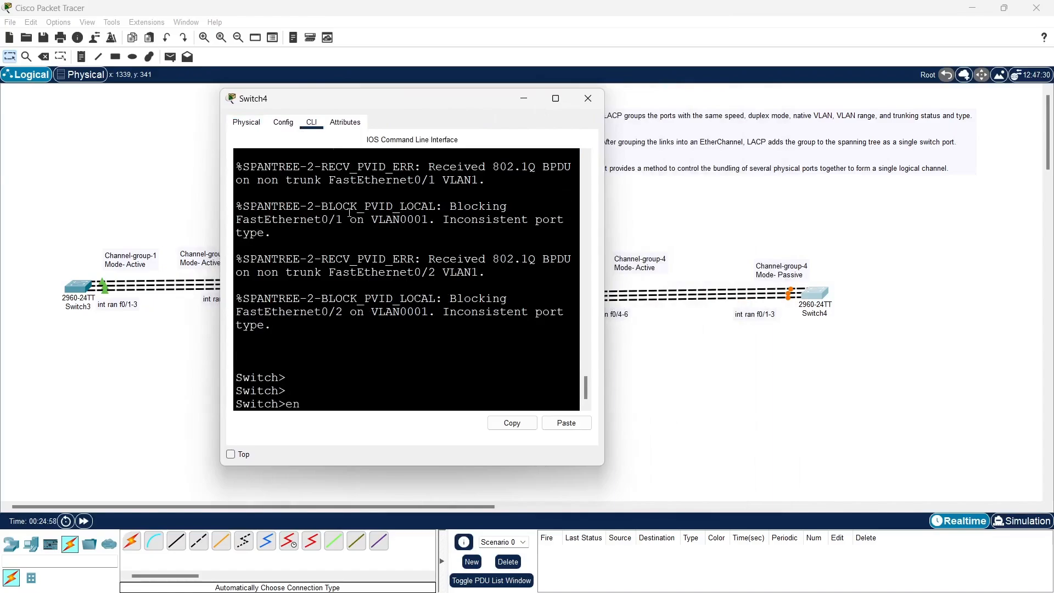
key("Return")
key("Return")
type("conf t")
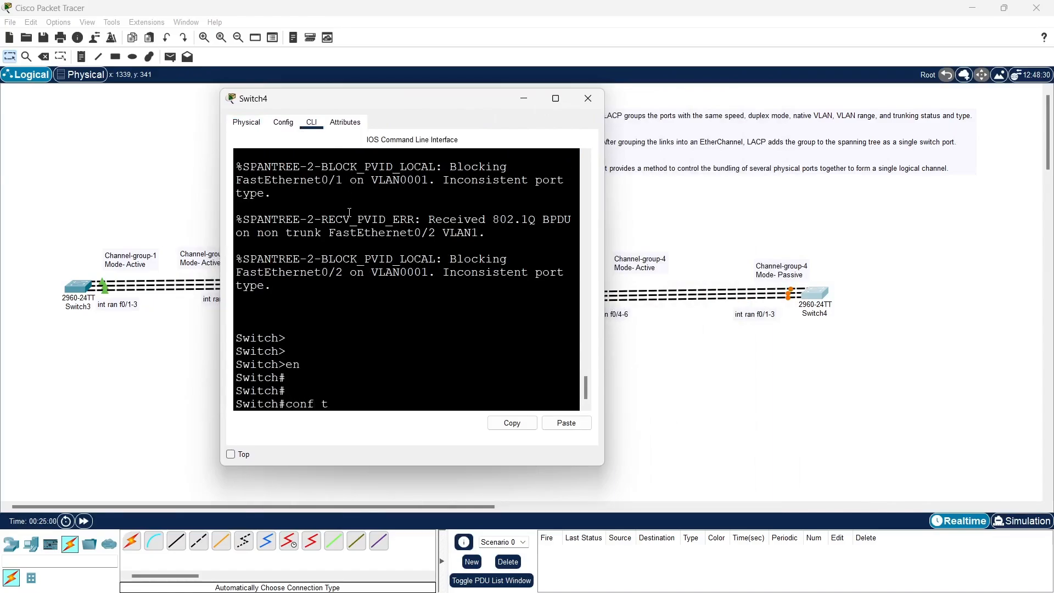
key("Return")
key("Return")
key("Return")
key("Return")
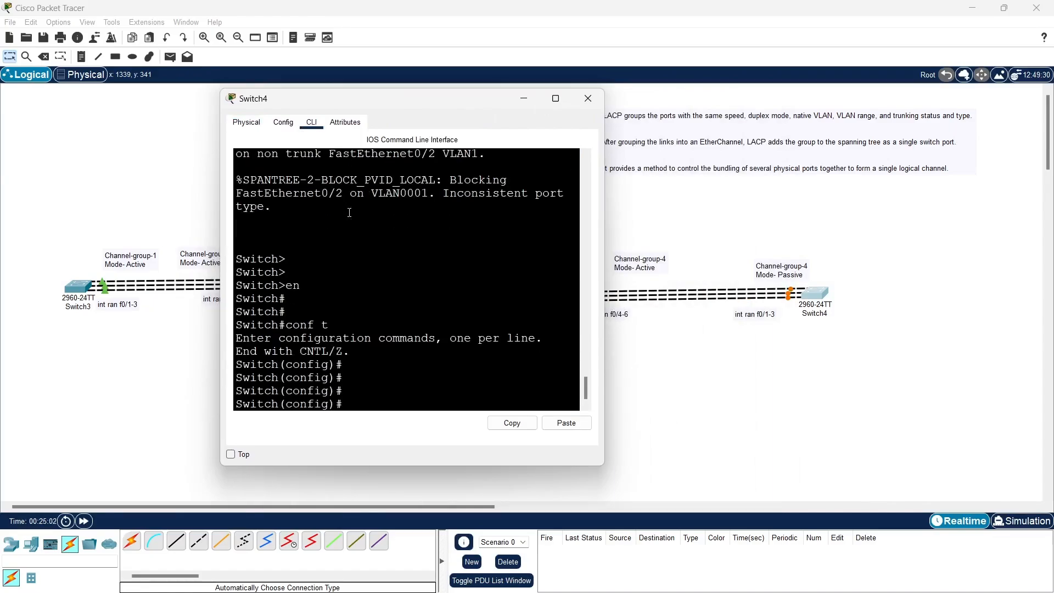
Enter interface range f0/1-3 on Switch4
type("inr")
key("BackSpace")
type("t ran")
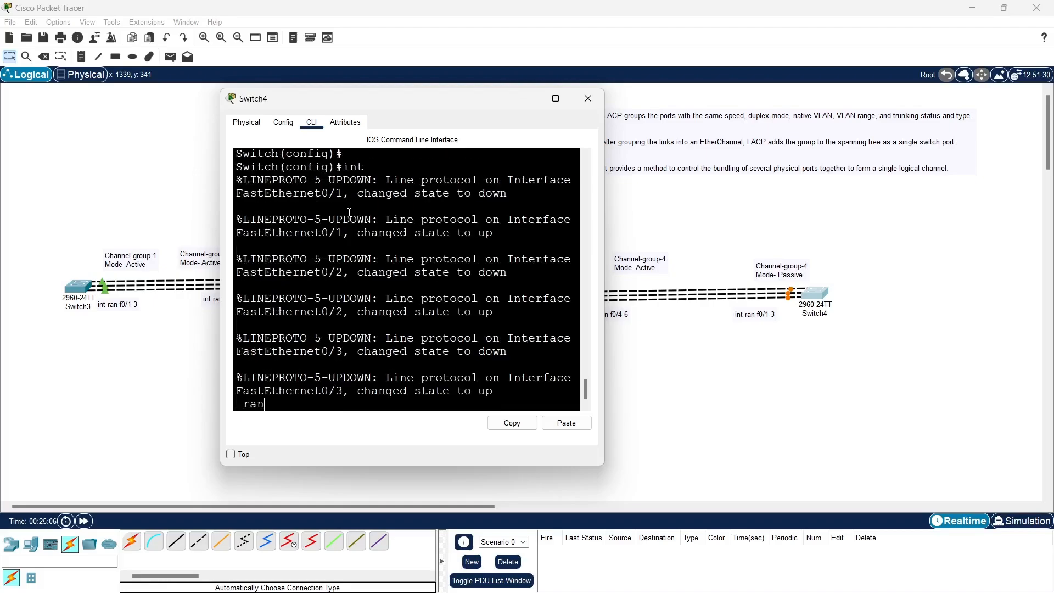
type(" f0/1-3")
key("Return")
key("Return")
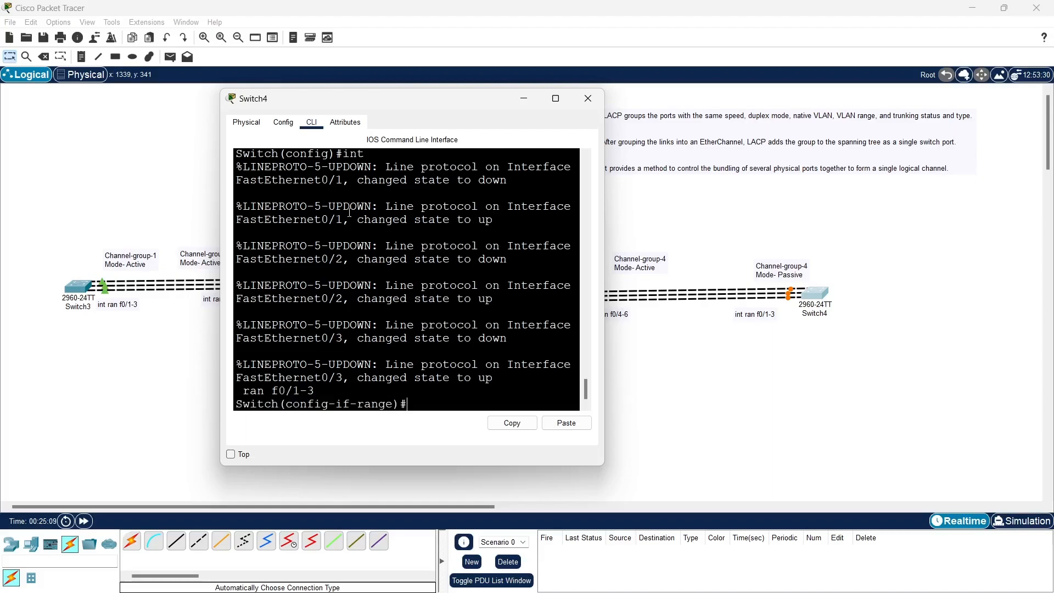
Assign the f0/1-3 ports on Switch4 to channel-group 4 in passive mode
type("chan")
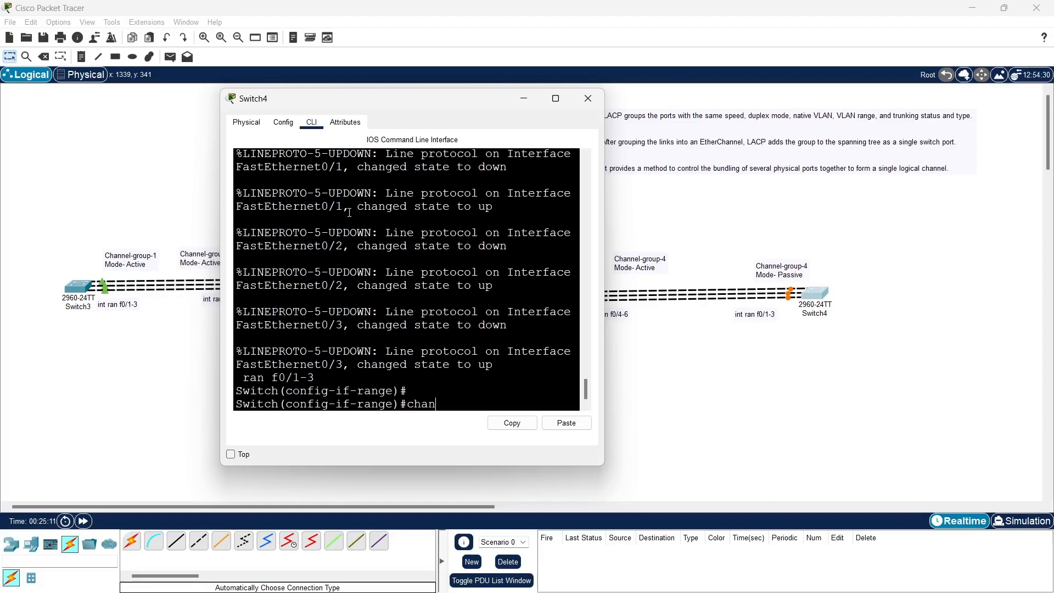
type("nel-g")
key("Tab")
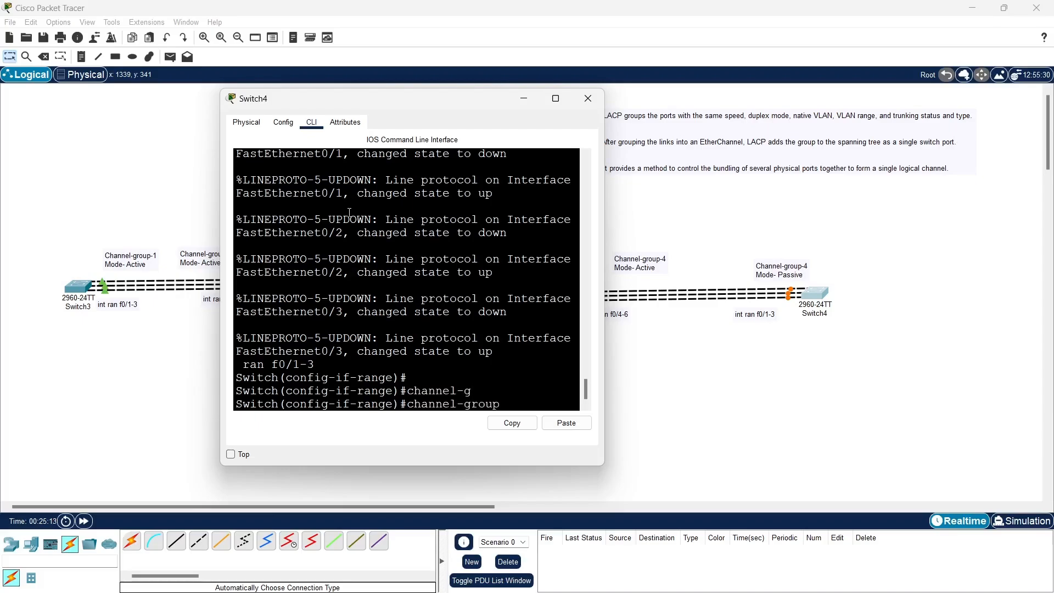
type("4 mo")
key("Tab")
type("pa")
key("Tab")
key("Return")
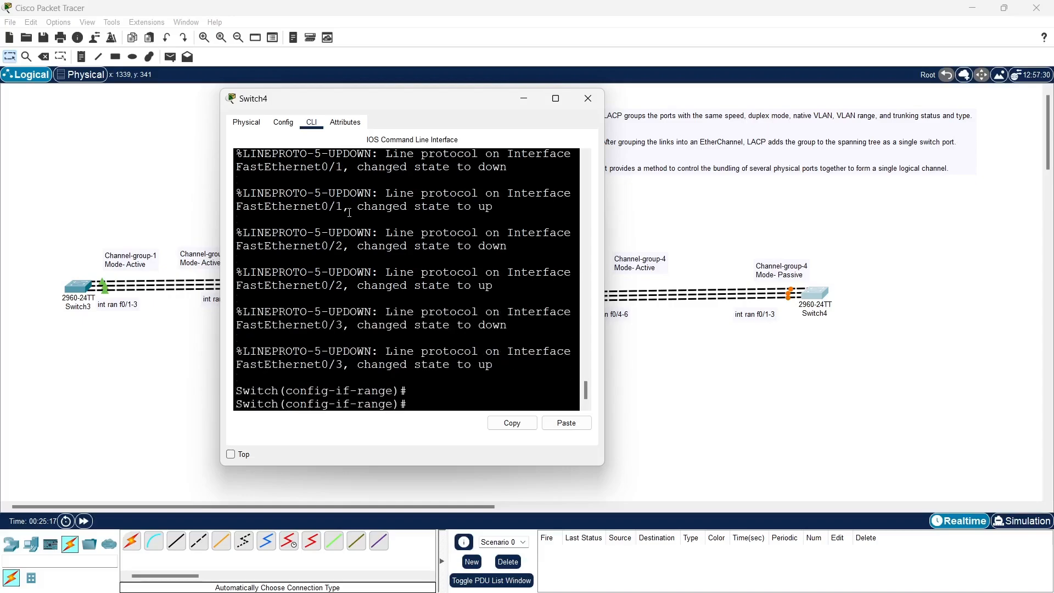
key("Return")
Exit the f0/1-3 interface range on Switch4 back to global configuration mode
type("ex")
key("Return")
key("Return")
key("Return")
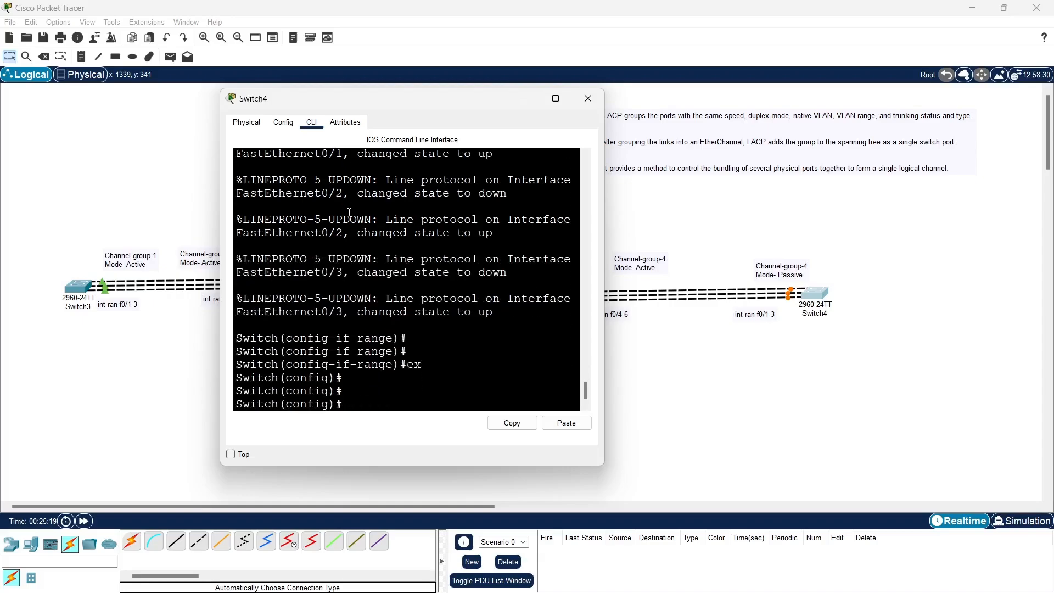
Set interface port-channel 4 on Switch4 to switchport mode trunk
type("int po")
key("Tab")
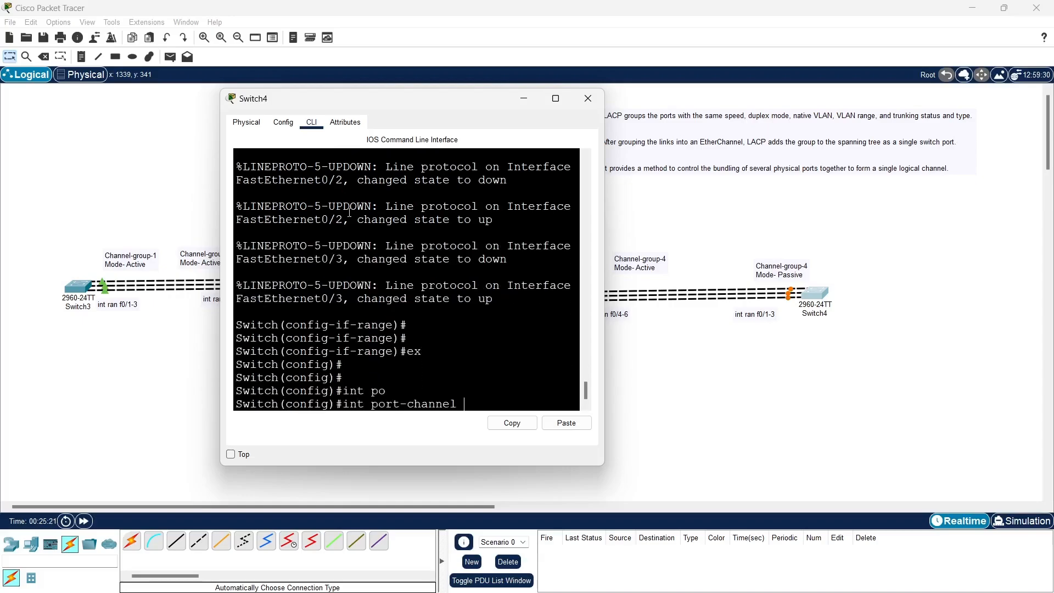
type("4")
key("Return")
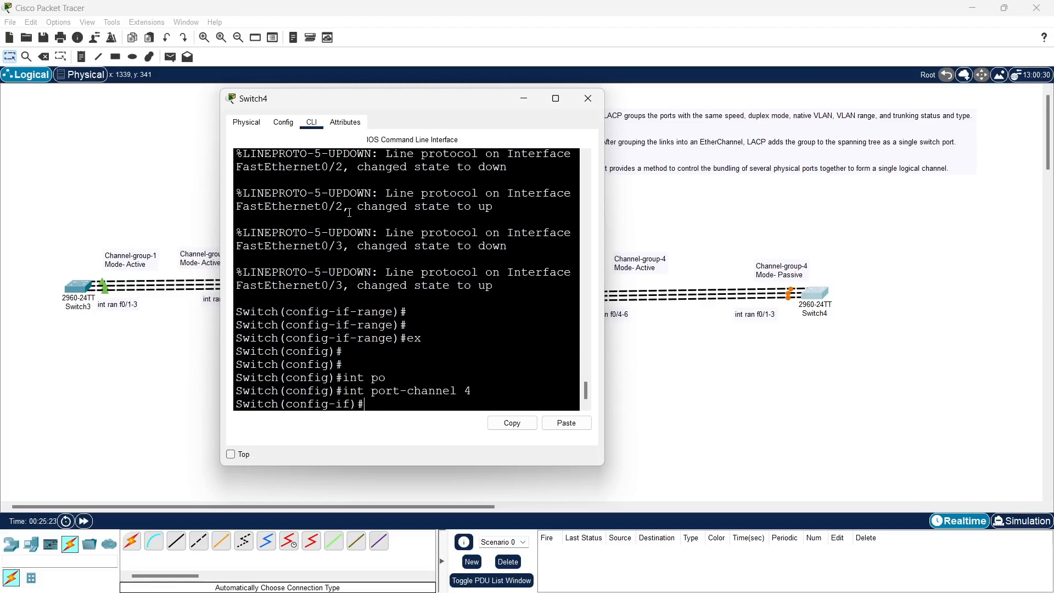
type("sw")
key("Tab")
type("m")
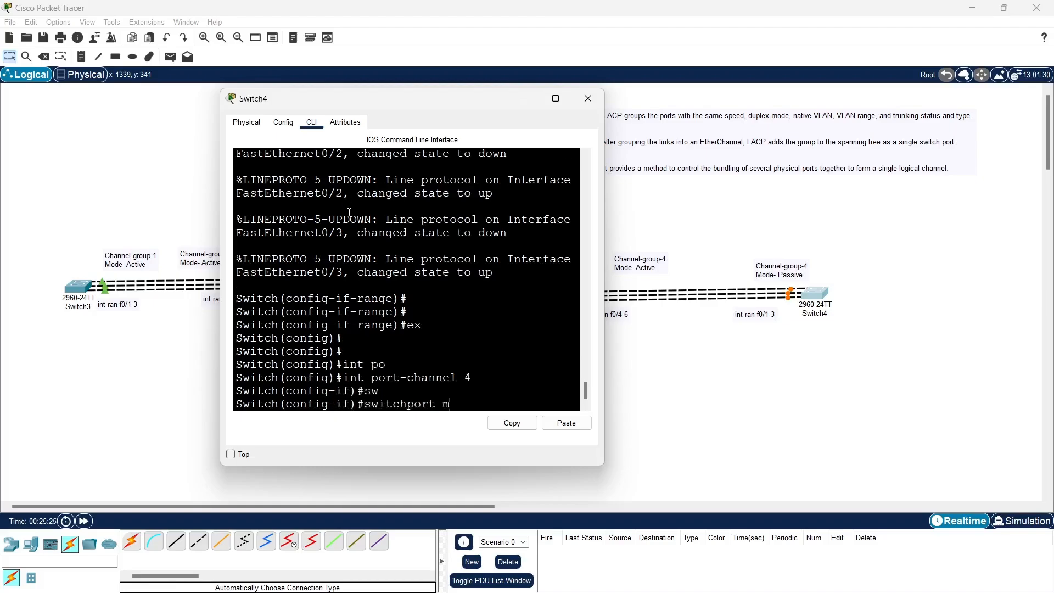
key("Tab")
type("t")
key("Tab")
key("Return")
key("Return")
key("Return")
key("Return")
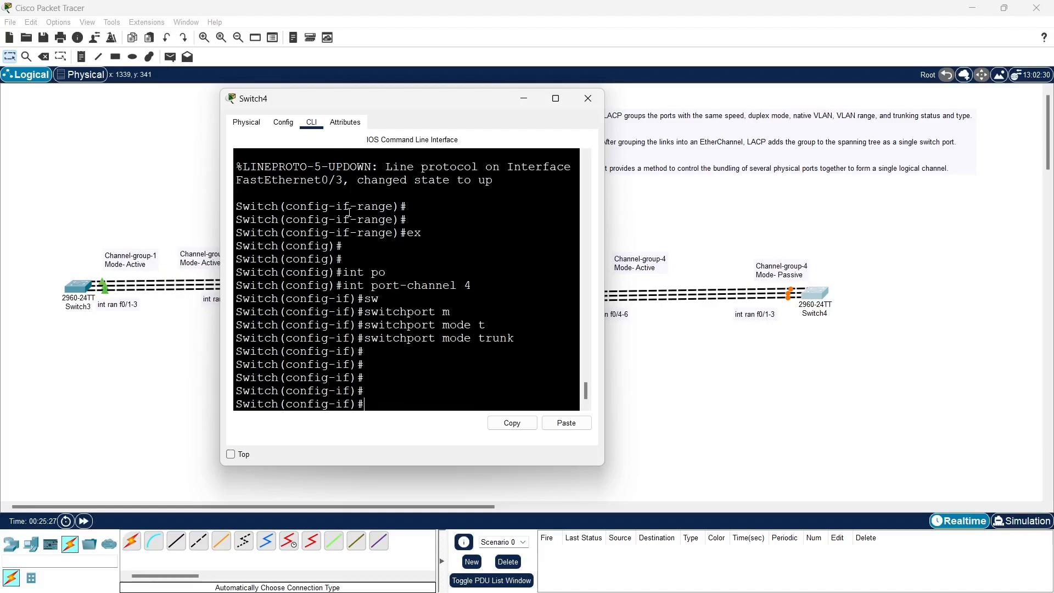
Exit the port-channel 4 interface on Switch4 back to global configuration mode
type("ex")
key("Return")
key("Return")
key("Return")
key("Return")
key("Return")
key("Return")
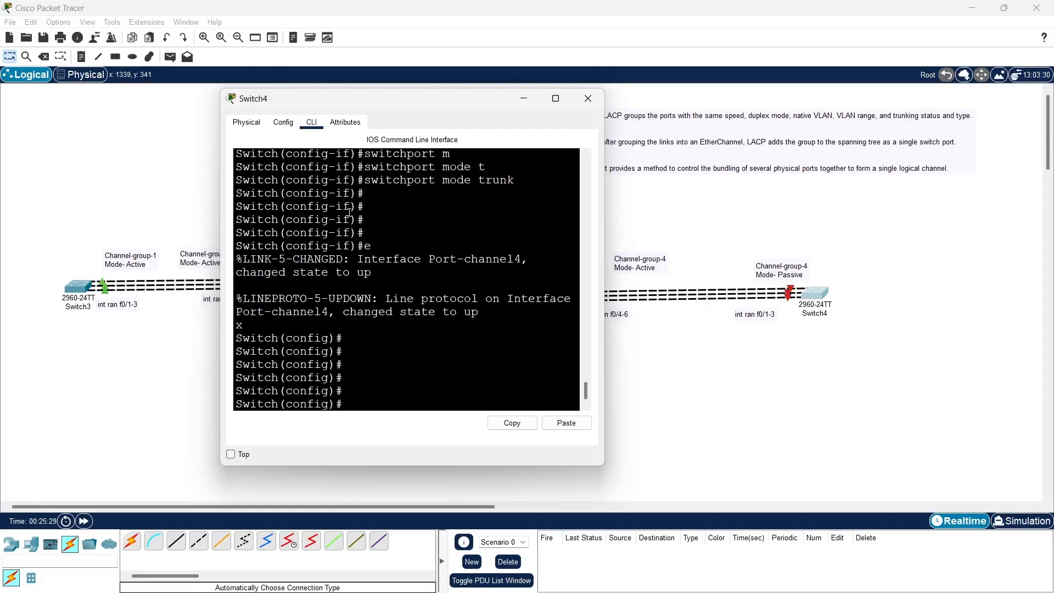
Exit global configuration mode on Switch4 to the privileged EXEC prompt and put its console window away
type("ex")
key("Return")
key("Return")
key("Return")
key("Return")
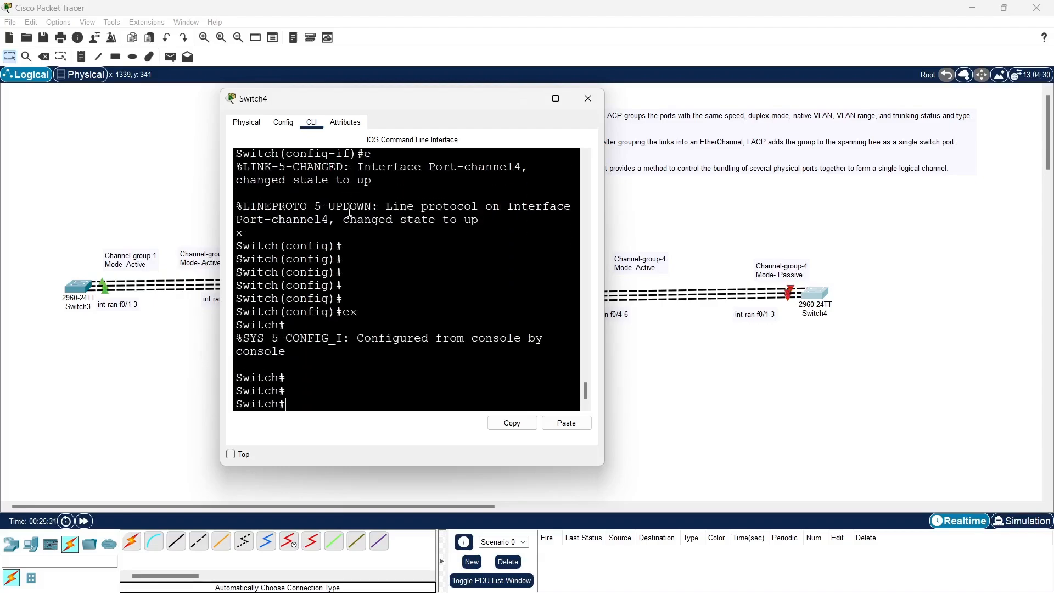
left_click(526, 99)
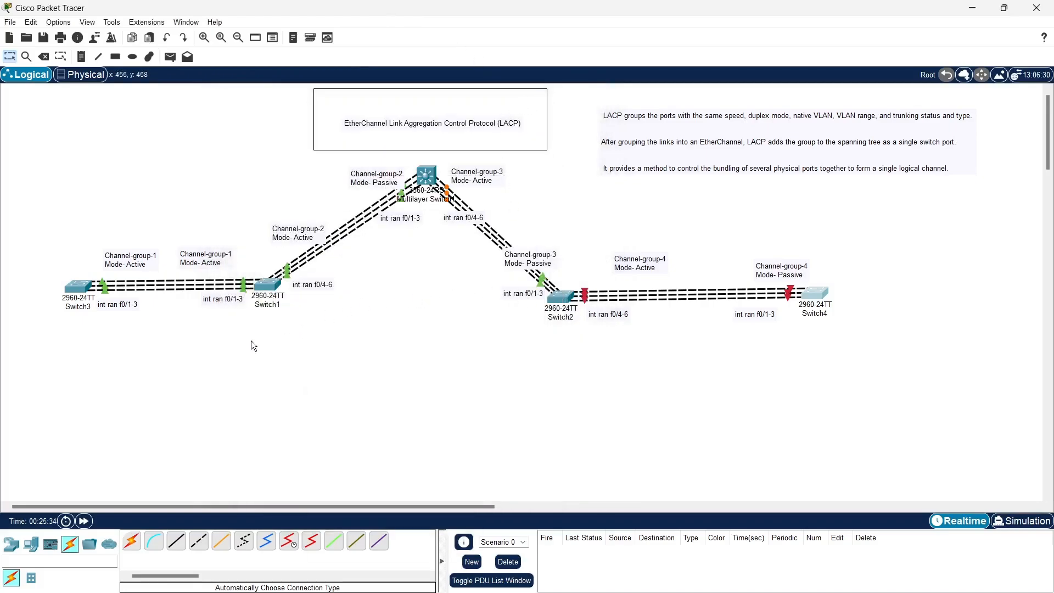
Run show etherchannel port-channel on Switch3 to check its port-channel 1 bundle
left_click(78, 286)
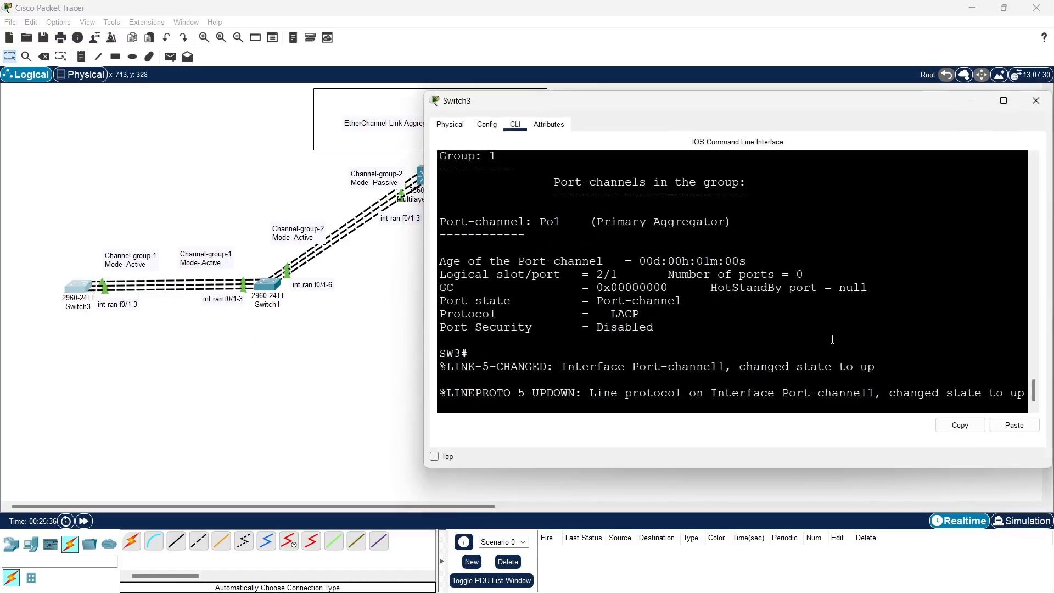
key("Up")
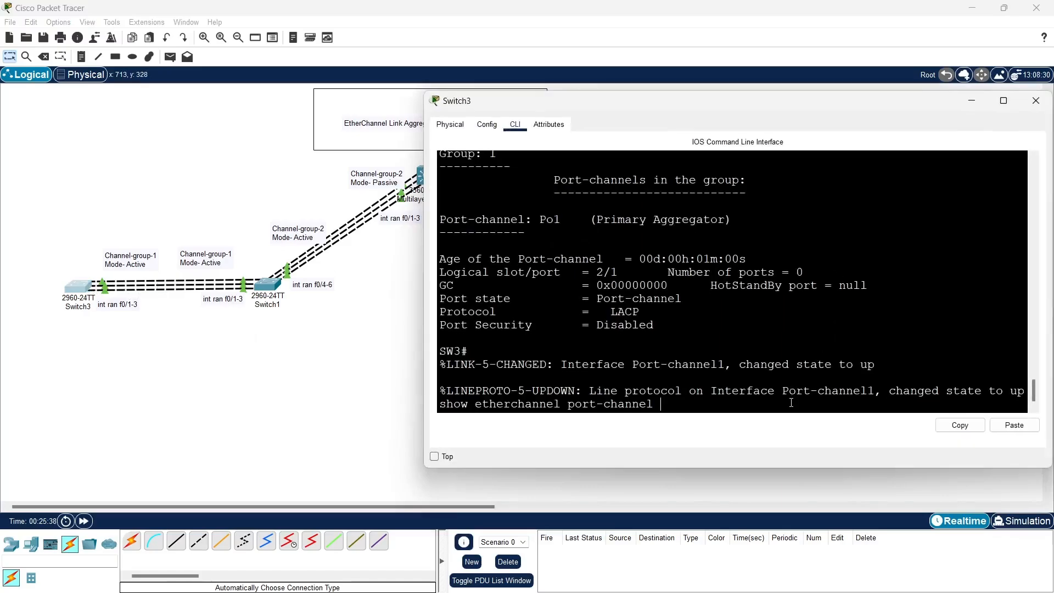
key("Return")
key("Return")
key("Return")
key("Return")
key("Return")
key("Return")
key("Return")
key("Return")
key("Return")
key("Return")
key("Return")
key("Return")
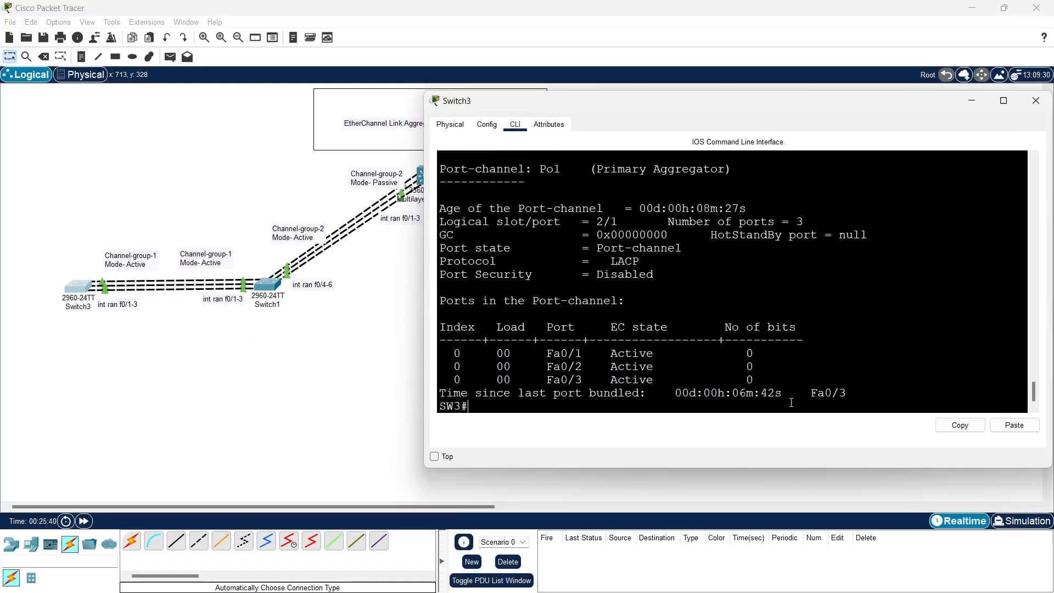
key("Return")
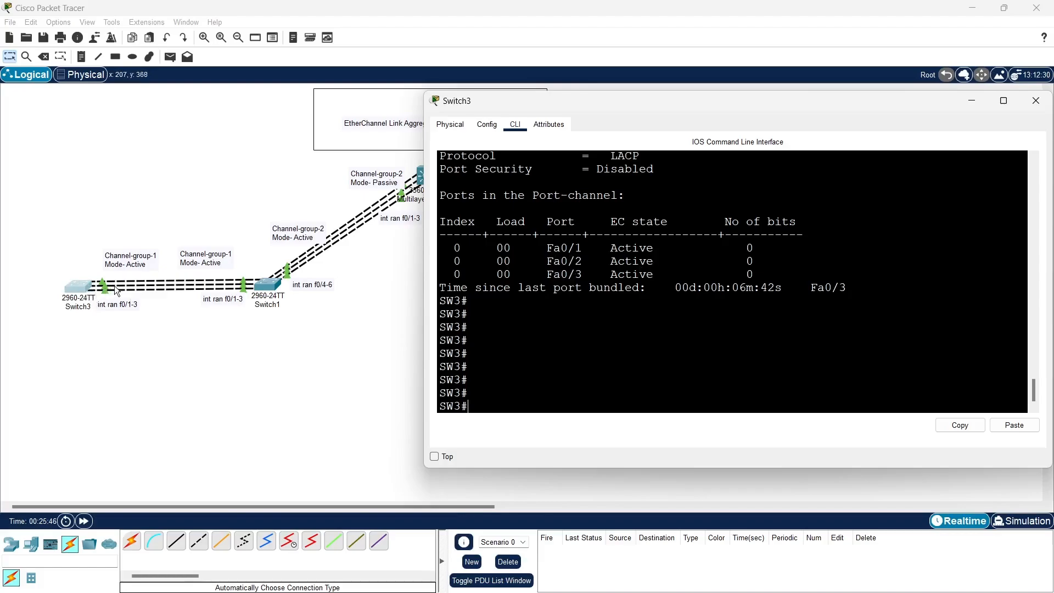
Widen the Switch1 console and run show etherchannel port-channel, paging through the full output for groups 1 and 2
left_click(268, 284)
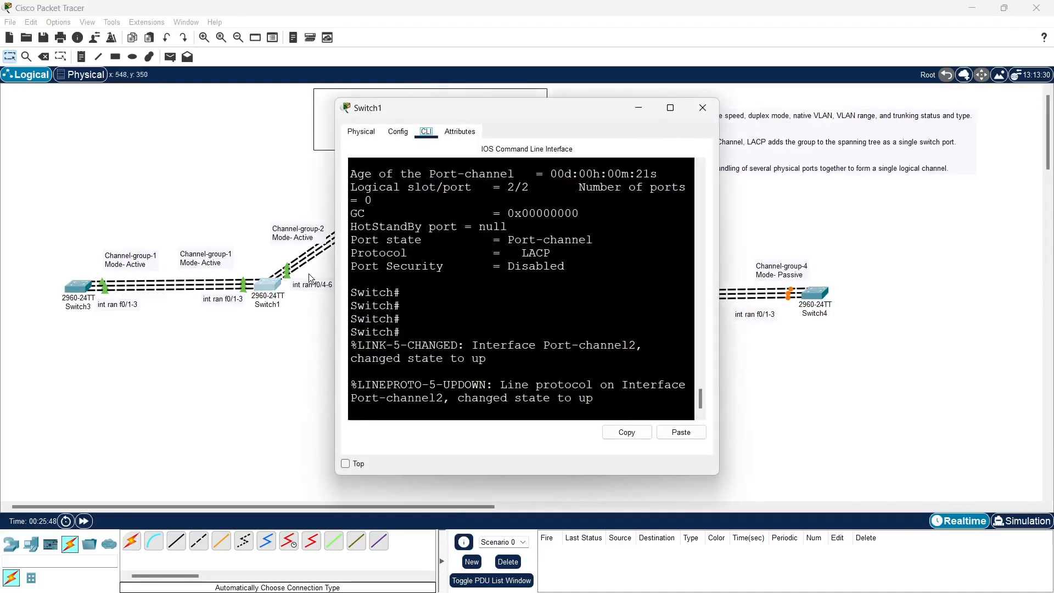
left_click_drag(718, 279, 1049, 280)
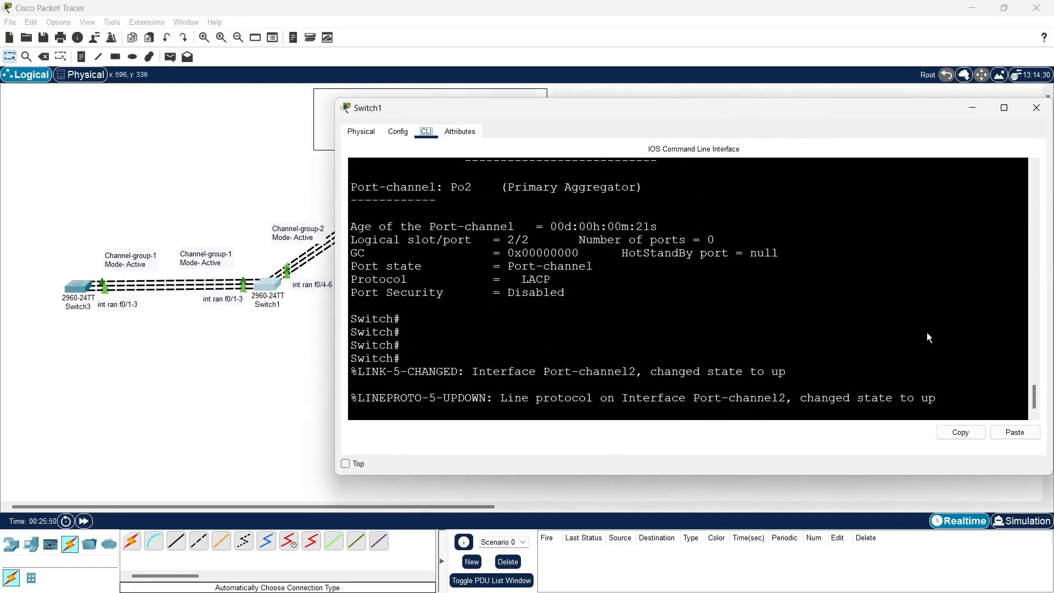
left_click(692, 414)
key("Up")
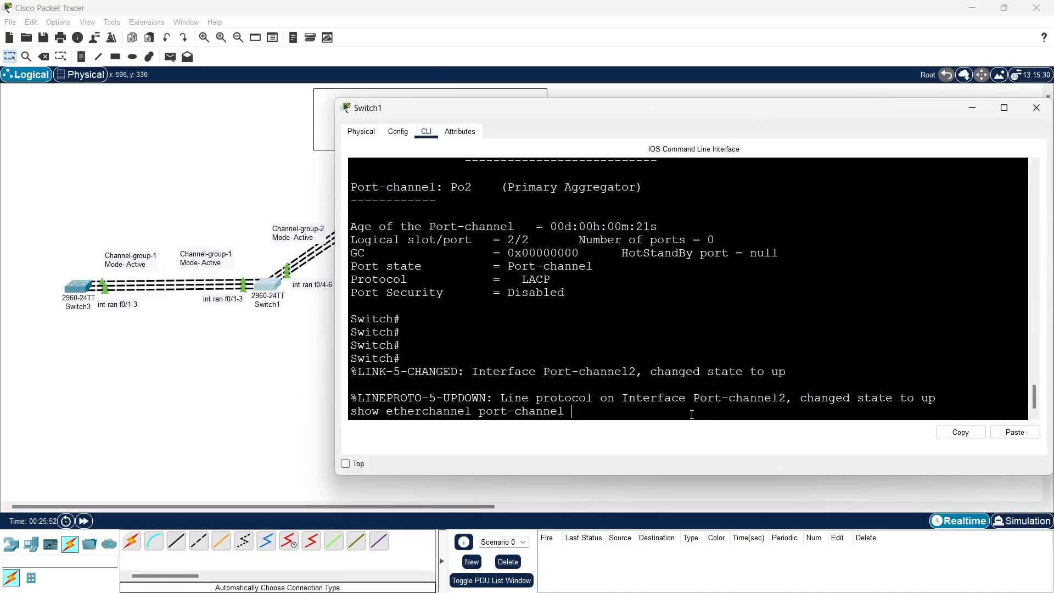
key("Return")
key("Return")
key("Return")
key("Return")
key("Return")
key("Return")
key("Return")
key("Return")
key("Return")
key("Return")
key("Return")
key("Return")
key("Return")
key("Return")
key("Return")
key("Return")
key("Return")
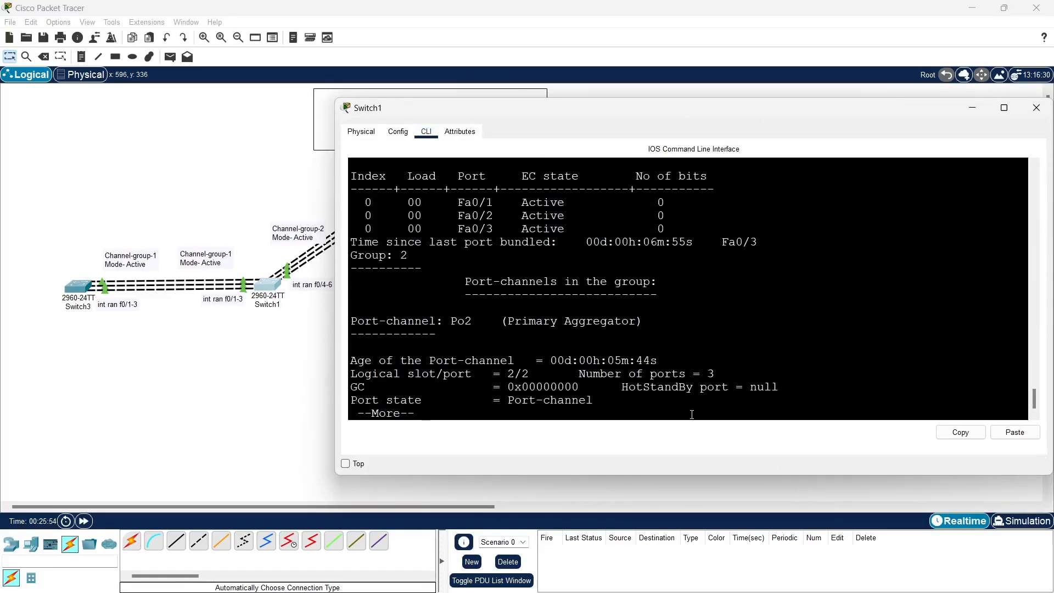
key("Return")
key("Return")
key("Return")
key("Return")
key("Return")
key("Return")
key("Return")
key("Return")
key("Return")
key("Return")
key("Return")
key("Return")
key("Return")
key("Return")
key("Return")
key("Return")
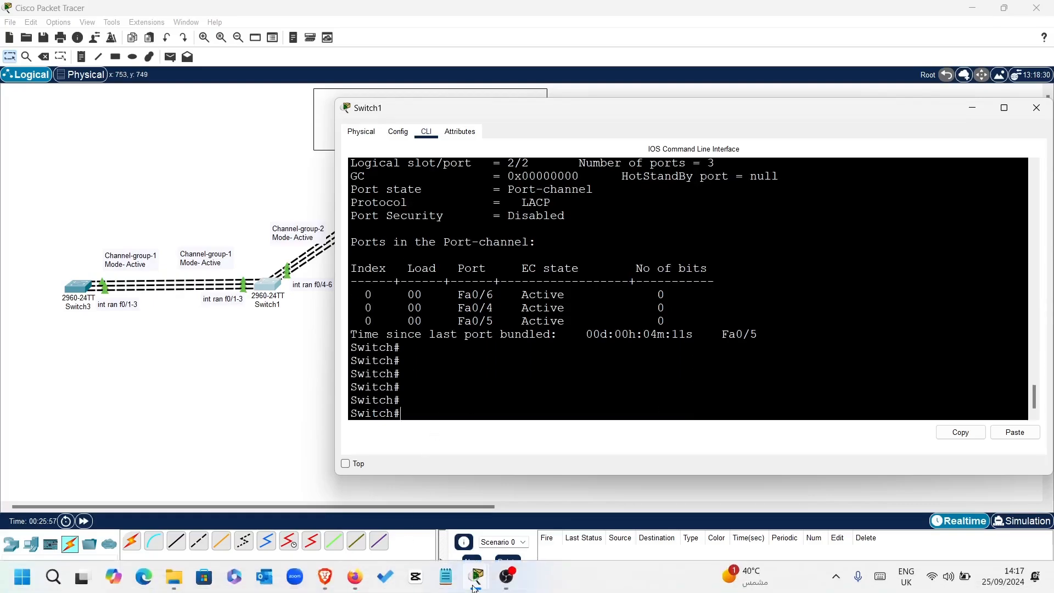
left_click(509, 586)
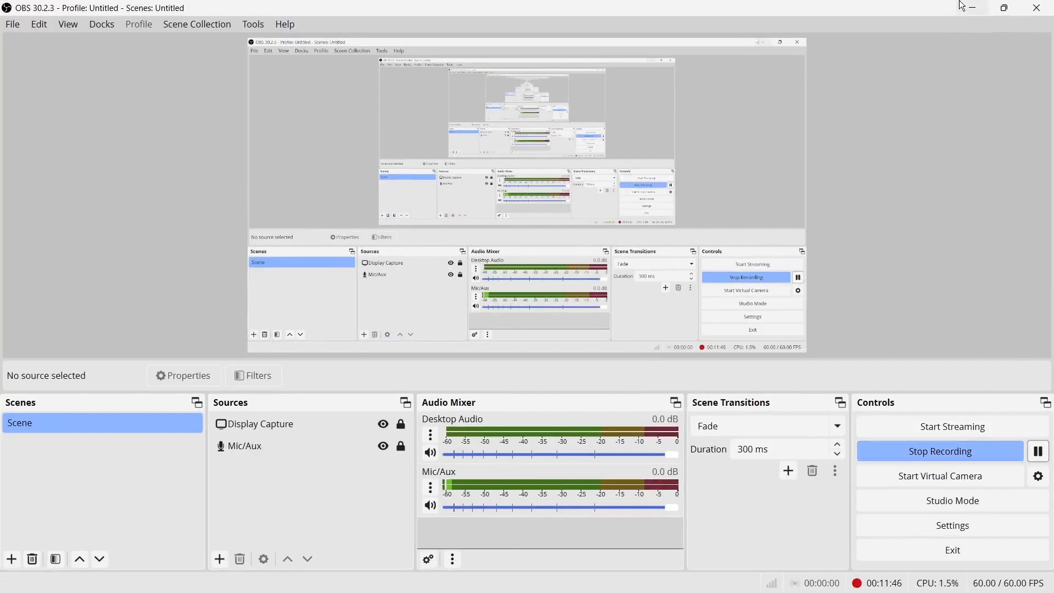
left_click(976, 9)
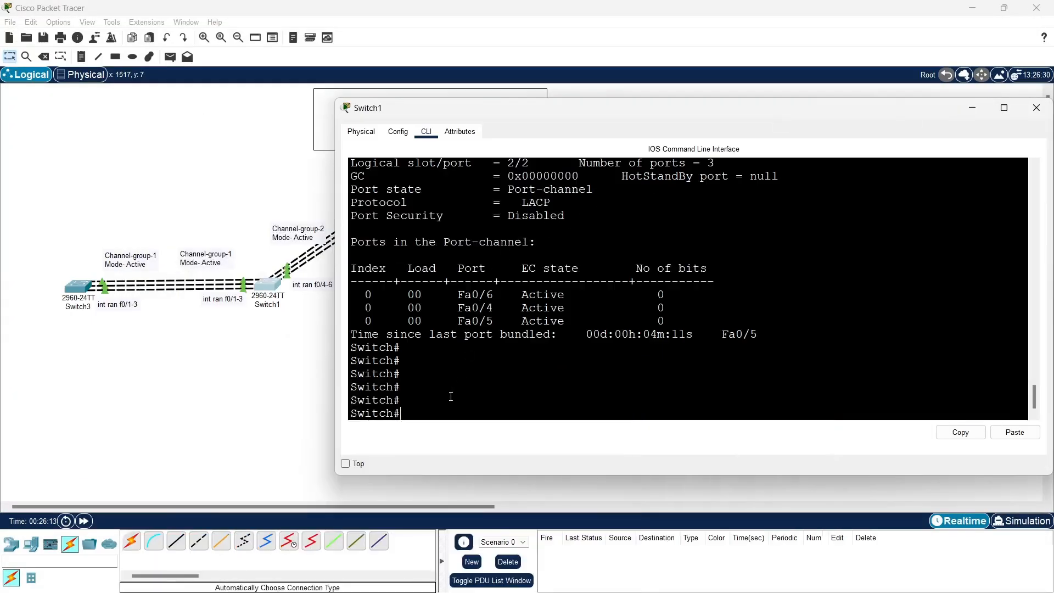
Review the port-channel 2 details and member ports in Switch1's output, and return to the topology
scroll(450, 399, "up", 3)
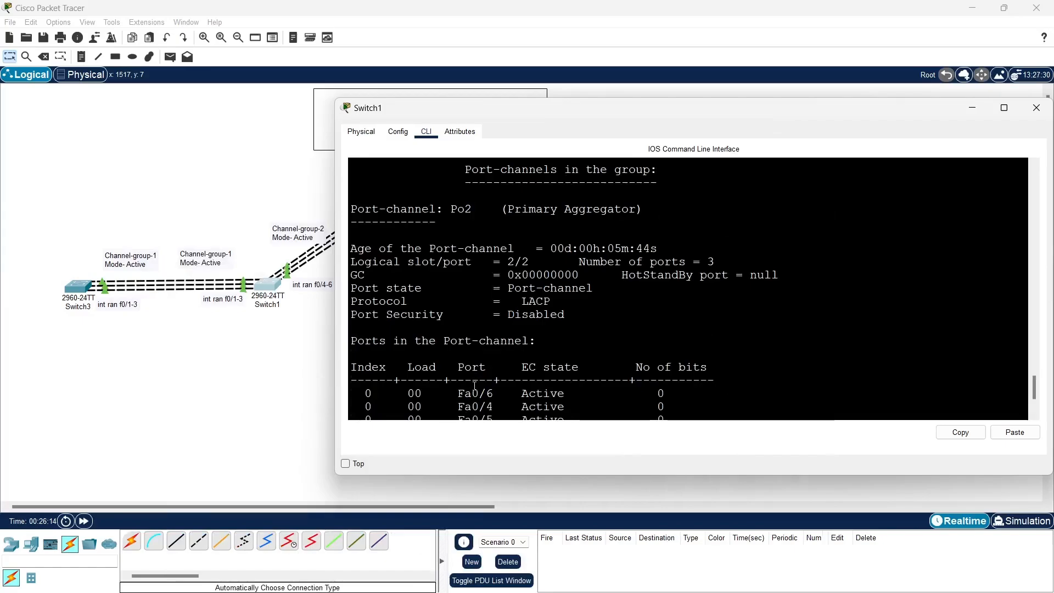
scroll(475, 386, "up", 1)
scroll(481, 381, "down", 3)
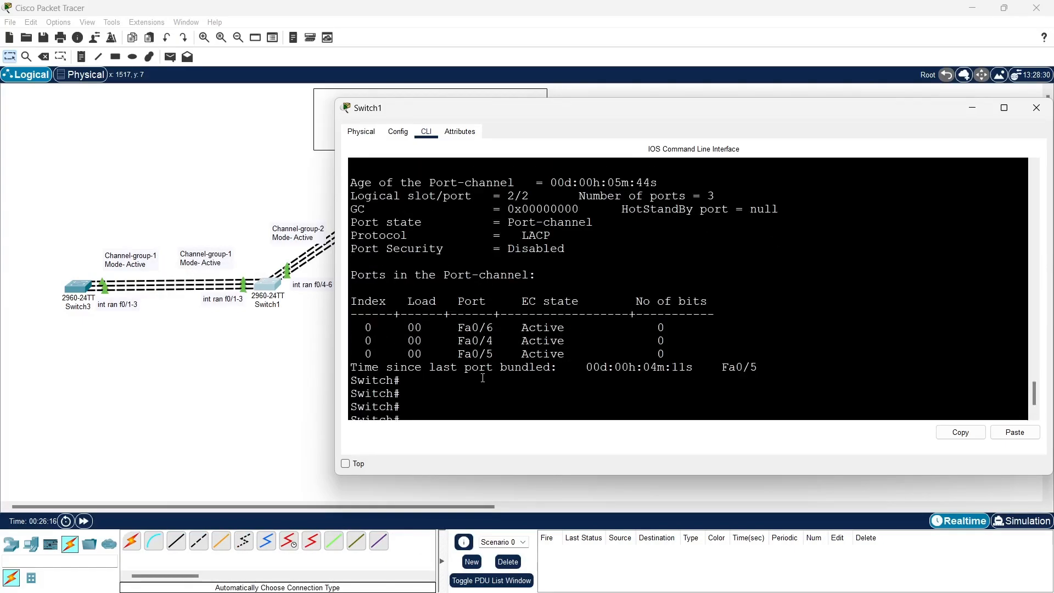
left_click(255, 362)
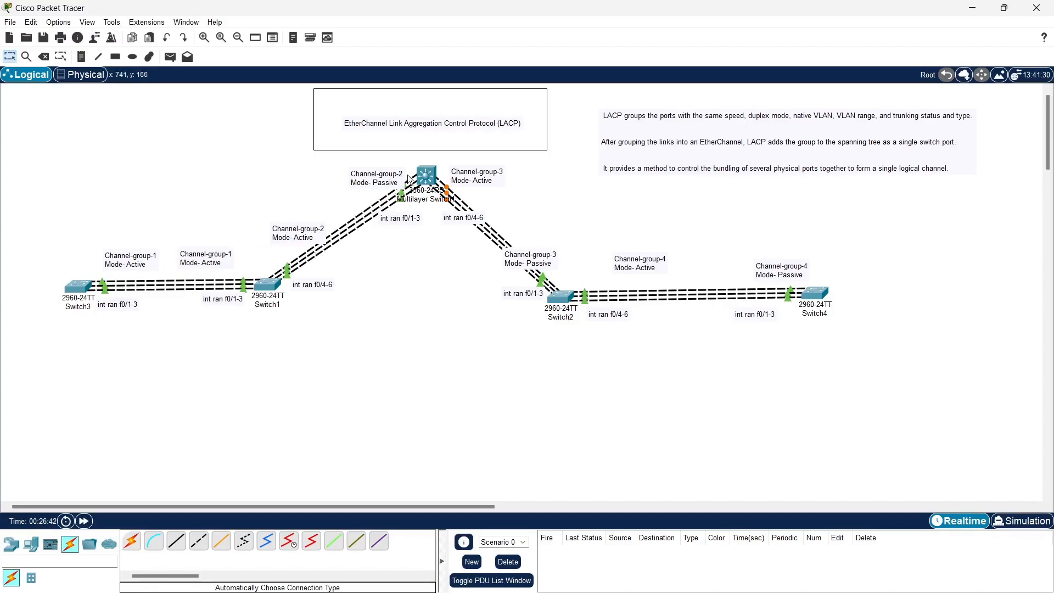
Display the running configuration of Multilayer Switch1 with sh ru, examine the channel-group lines on its FastEthernet ports, and quit the listing
left_click(426, 176)
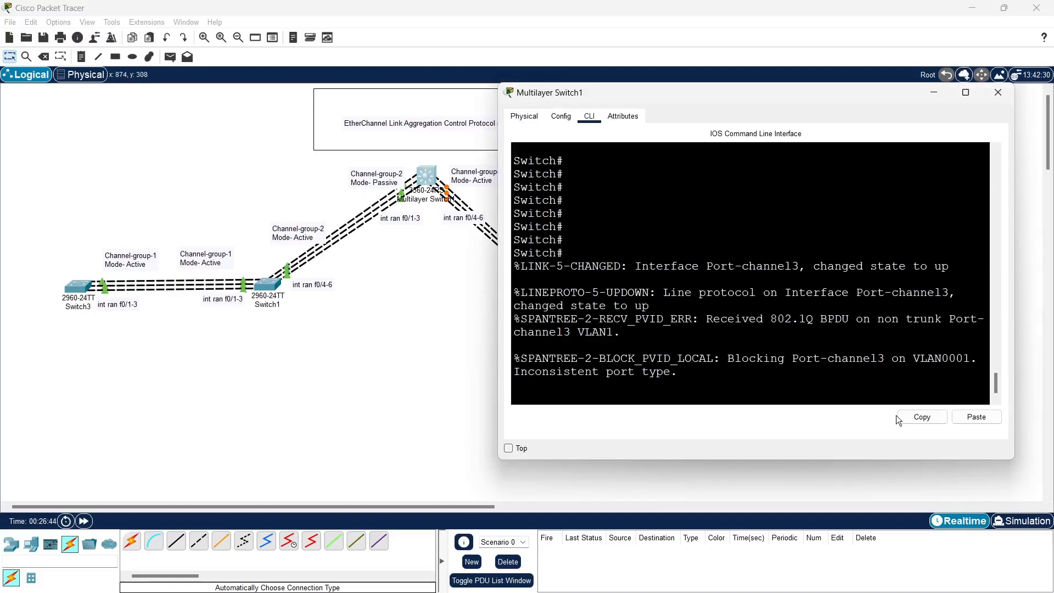
key("Return")
key("Return")
key("Return")
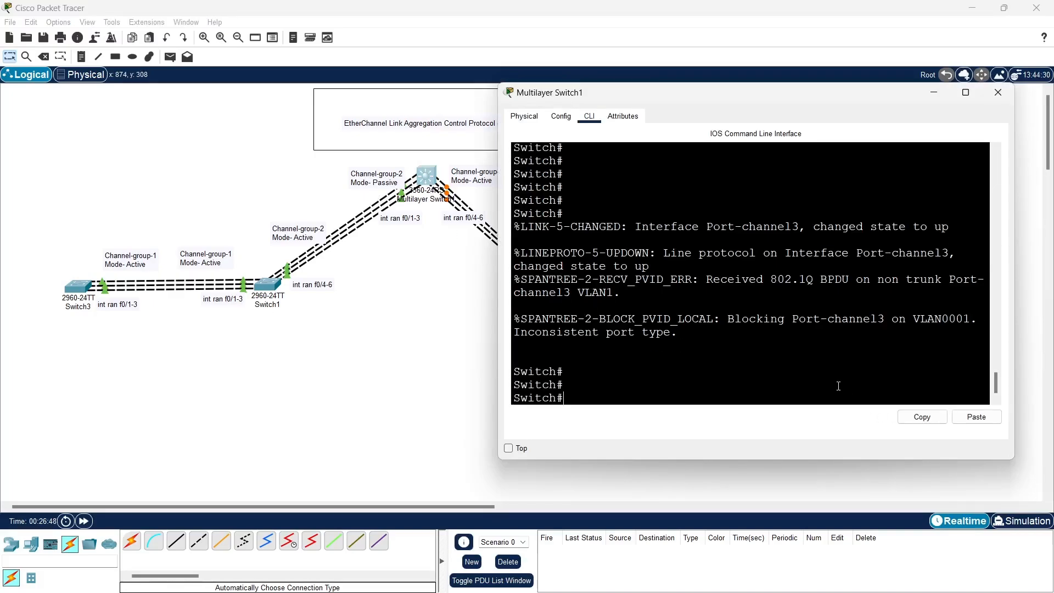
type("sh ru")
key("Return")
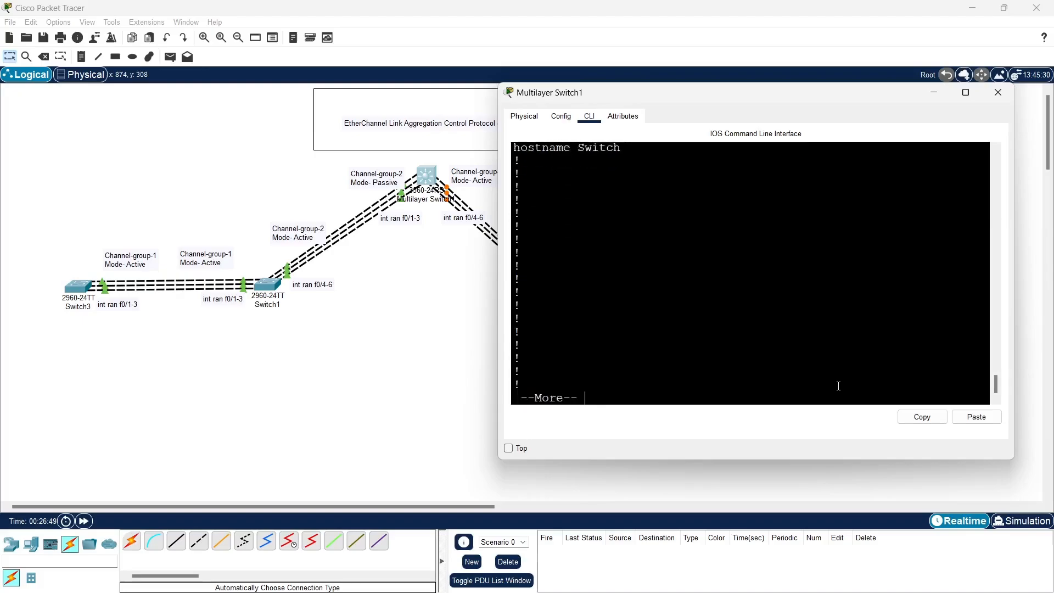
key("Return")
key("Return")
key("Return")
key("Return")
key("Return")
key("Return")
key("Return")
key("Return")
key("Return")
key("Return")
key("Return")
key("Return")
key("Return")
key("Return")
key("Return")
key("Return")
key("Return")
key("Return")
key("Return")
key("Return")
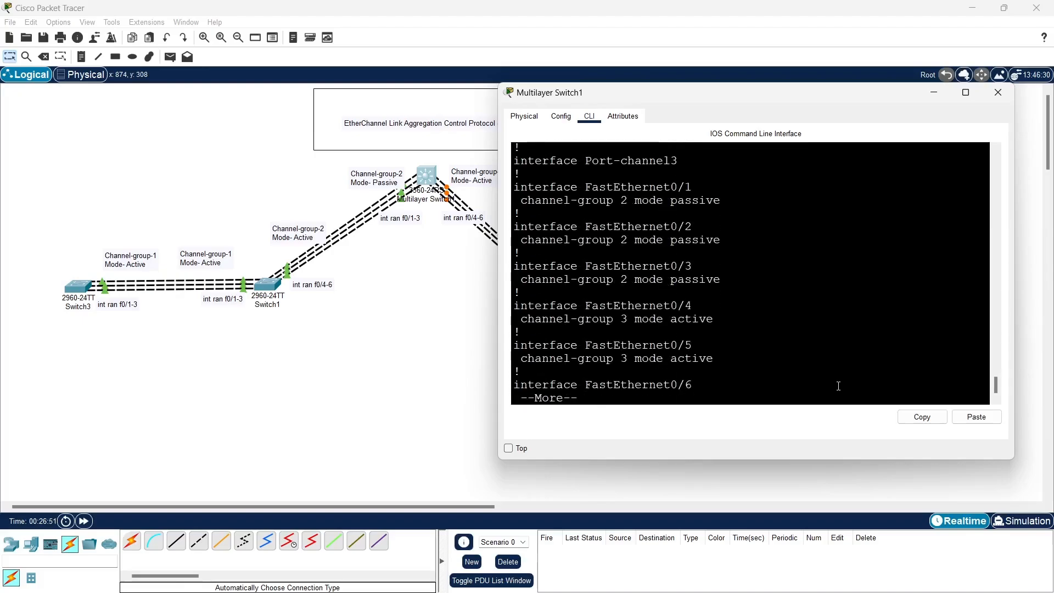
key("Return")
key("Return")
key("Return")
key("Return")
key("Return")
key("Return")
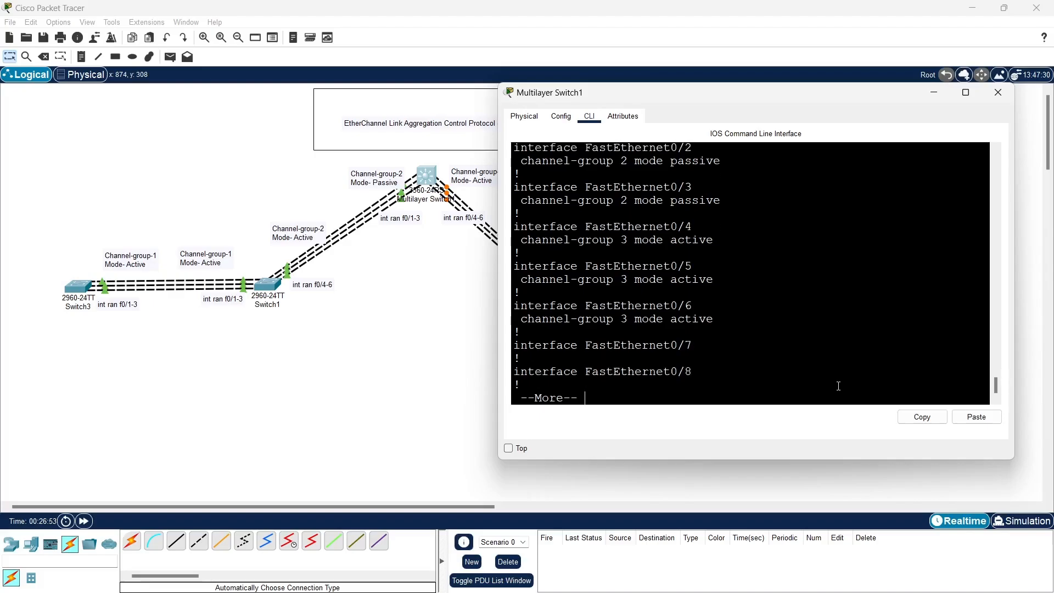
key("Return")
key("Return")
key("Return")
key("Return")
key("Return")
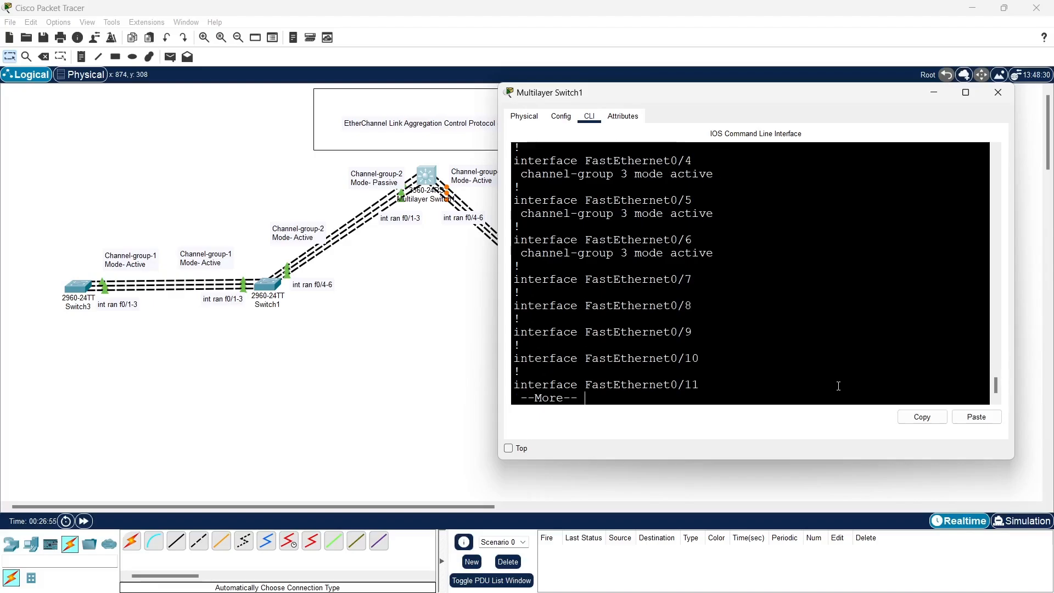
type("qd")
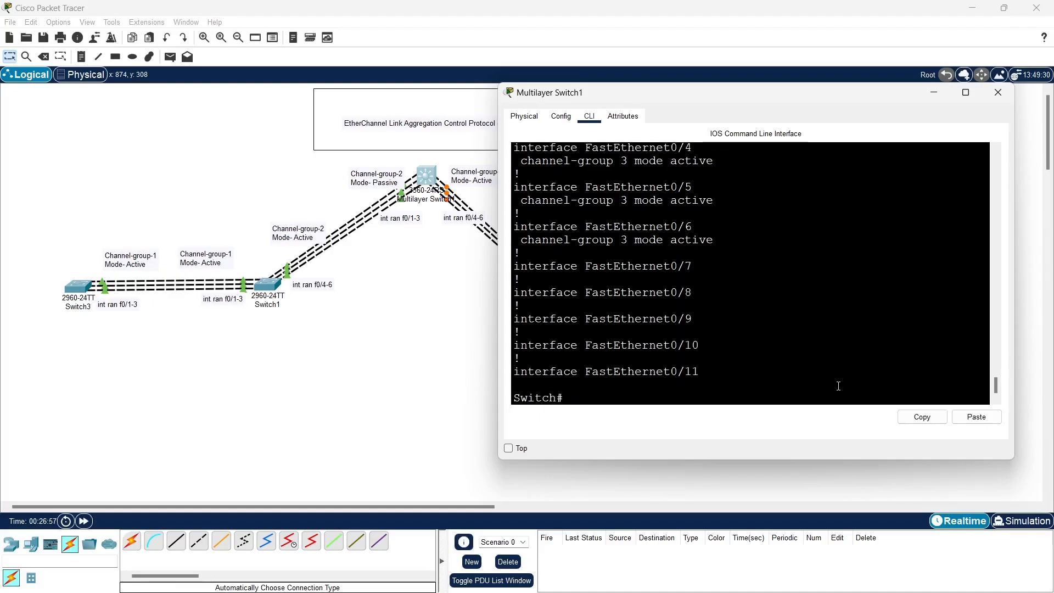
type("sh")
Run show interfaces trunk on Multilayer Switch1 to check which port-channels are trunking
key("Tab")
type("int")
key("Tab")
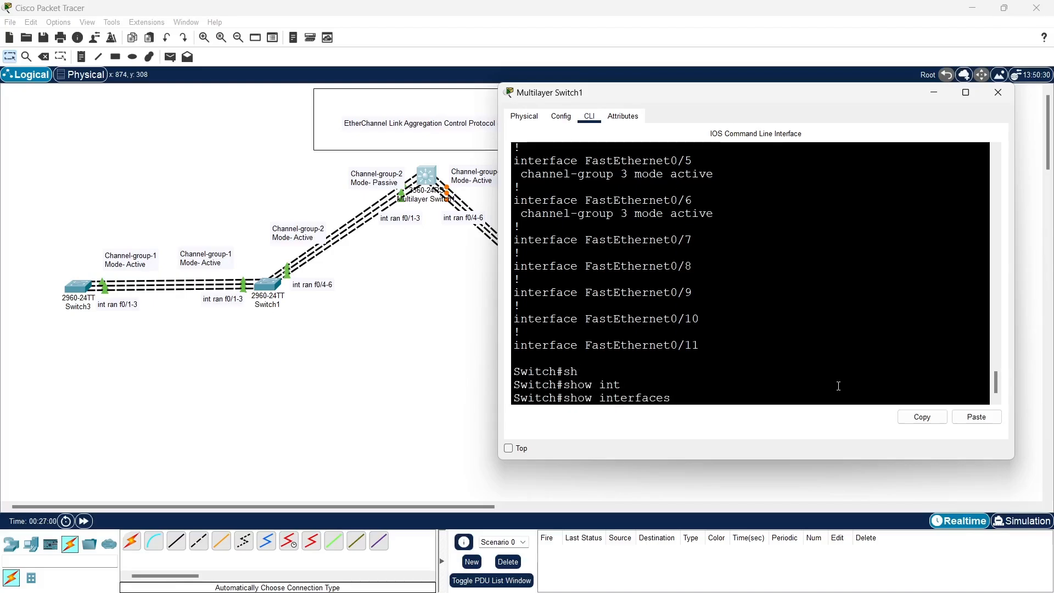
type("tr")
key("Tab")
key("Return")
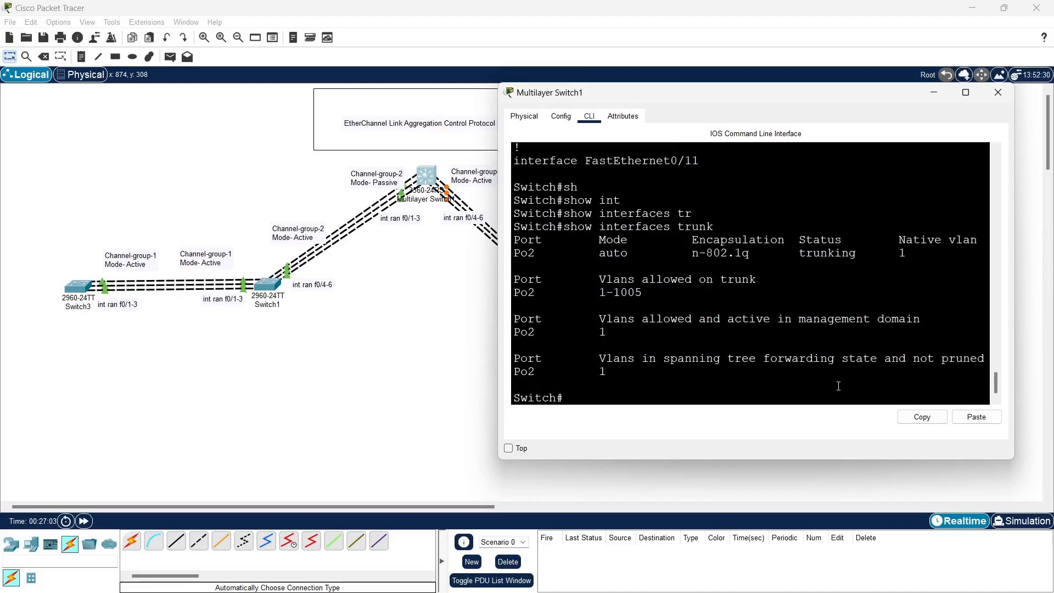
Run show etherchannel port-channel on Multilayer Switch1 and page through the complete output for groups 2 and 3
type("sh")
key("Tab")
type("e")
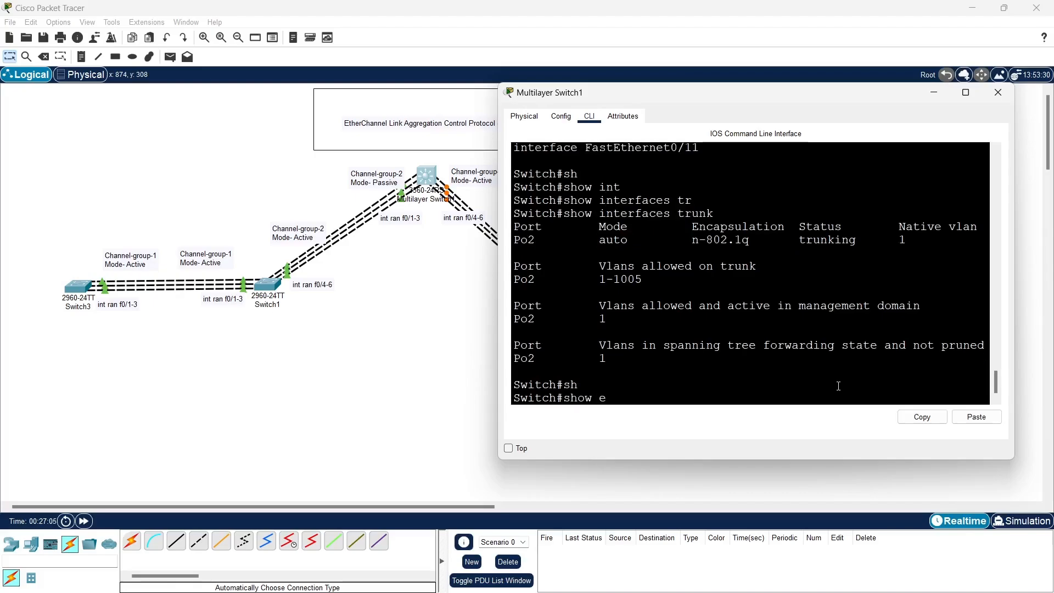
type("th")
key("Tab")
type("po")
key("Tab")
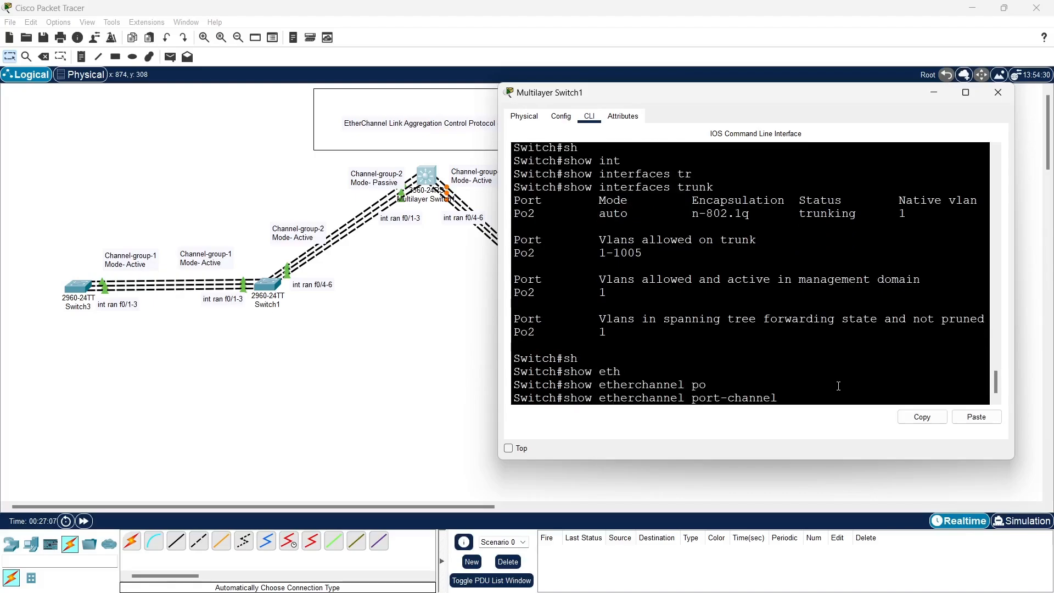
key("Return")
key("Return")
key("Return")
key("Return")
key("Return")
key("Return")
key("Return")
key("Return")
key("Return")
key("Return")
key("Return")
key("Return")
key("Return")
key("Return")
key("Return")
key("Return")
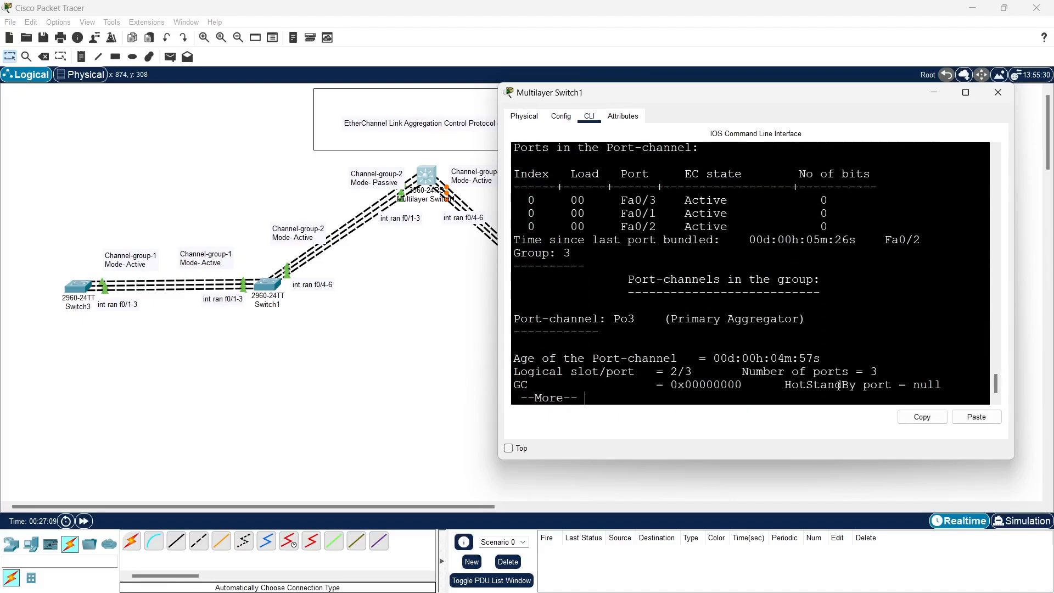
key("Return")
key("Return")
key("Return")
key("Return")
key("Return")
key("Return")
key("Return")
key("Return")
key("Return")
key("Return")
key("Return")
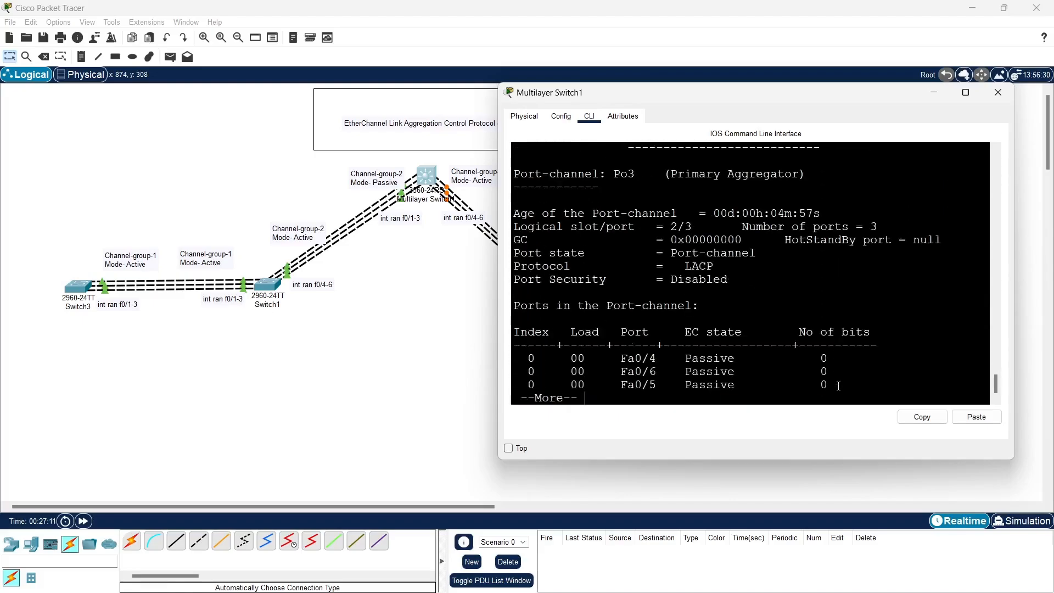
key("Return")
key("Return")
key("Return")
key("Return")
key("Return")
key("Return")
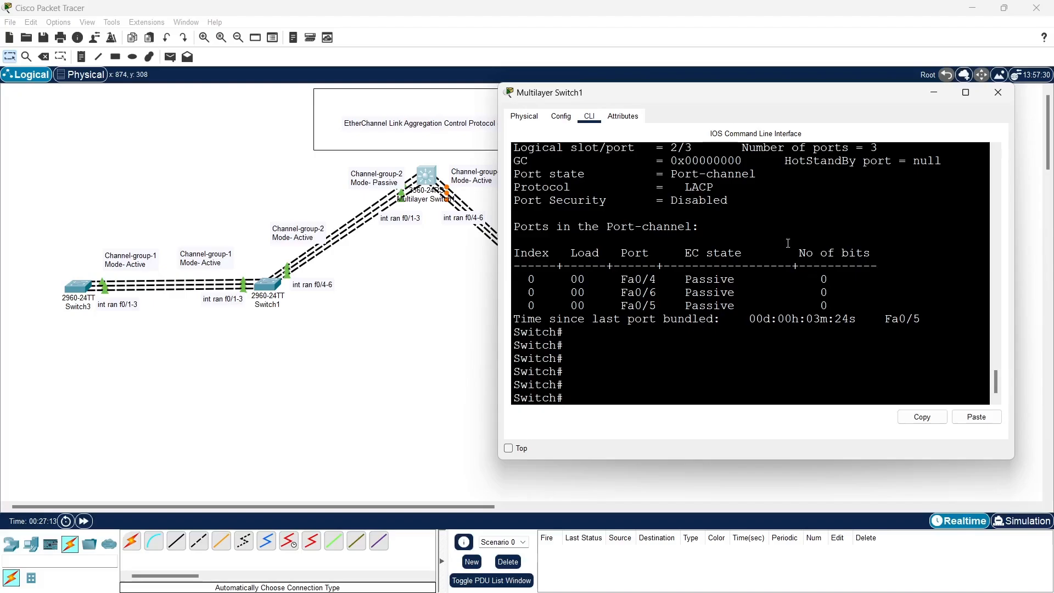
Examine the EC state of the member ports listed under groups 2 and 3 in Multilayer Switch1's output
left_click_drag(632, 274, 775, 273)
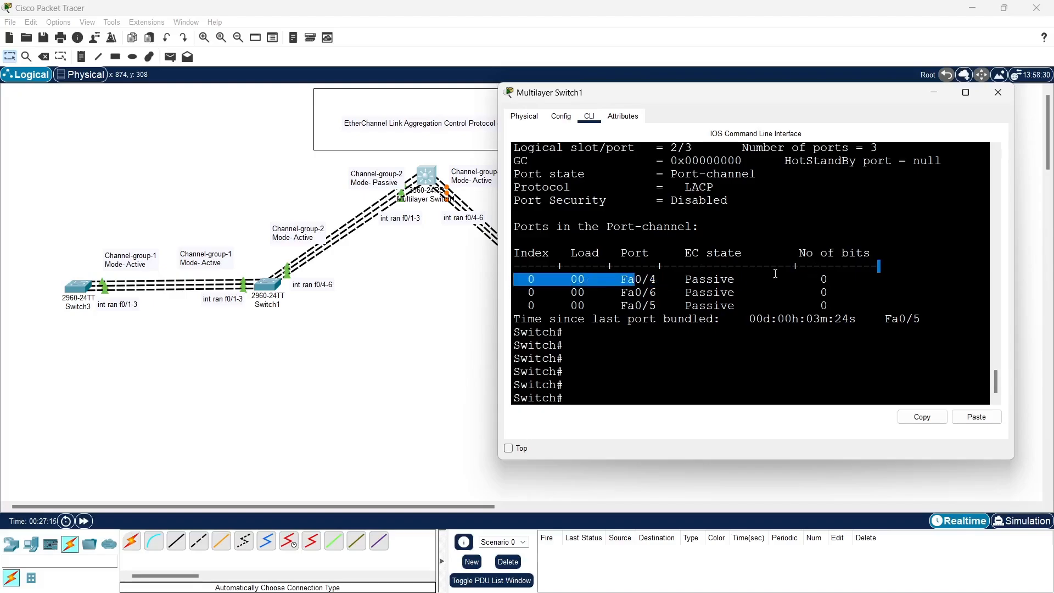
scroll(731, 252, "up", 4)
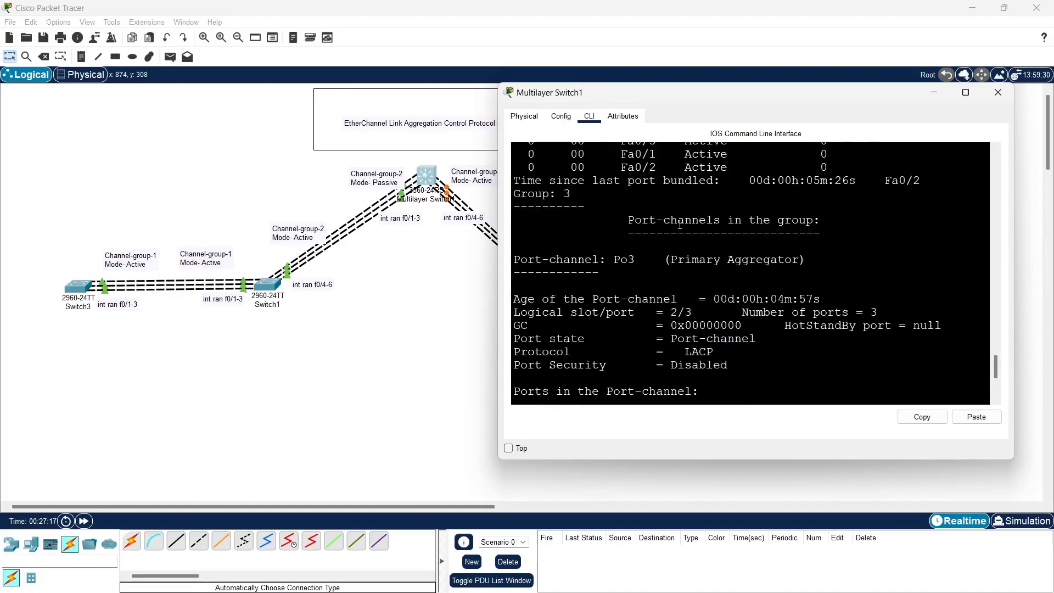
scroll(680, 225, "up", 2)
left_click_drag(680, 206, 735, 299)
scroll(736, 299, "down", 3)
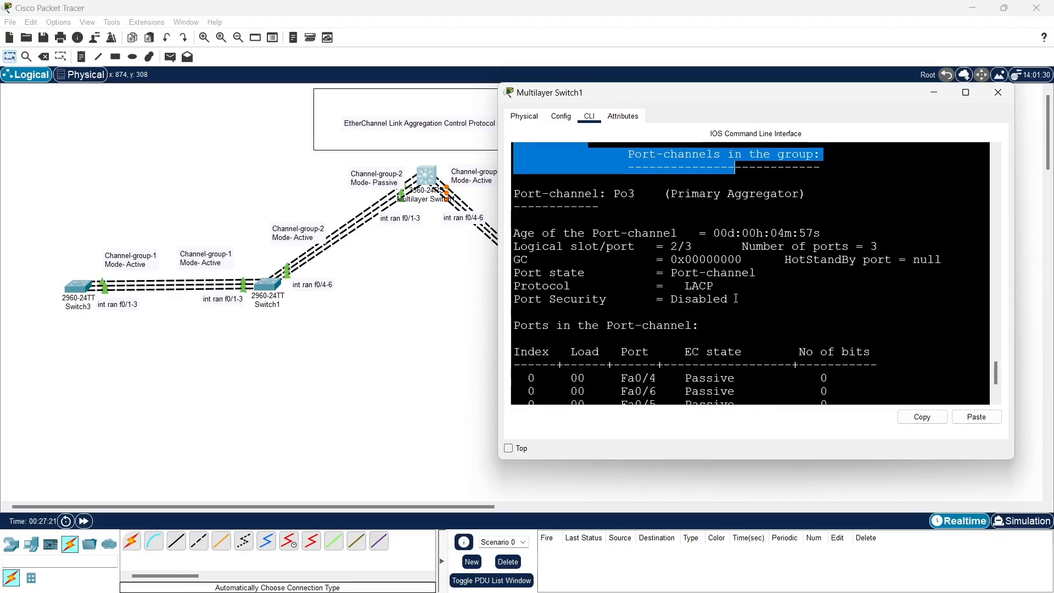
scroll(735, 299, "down", 2)
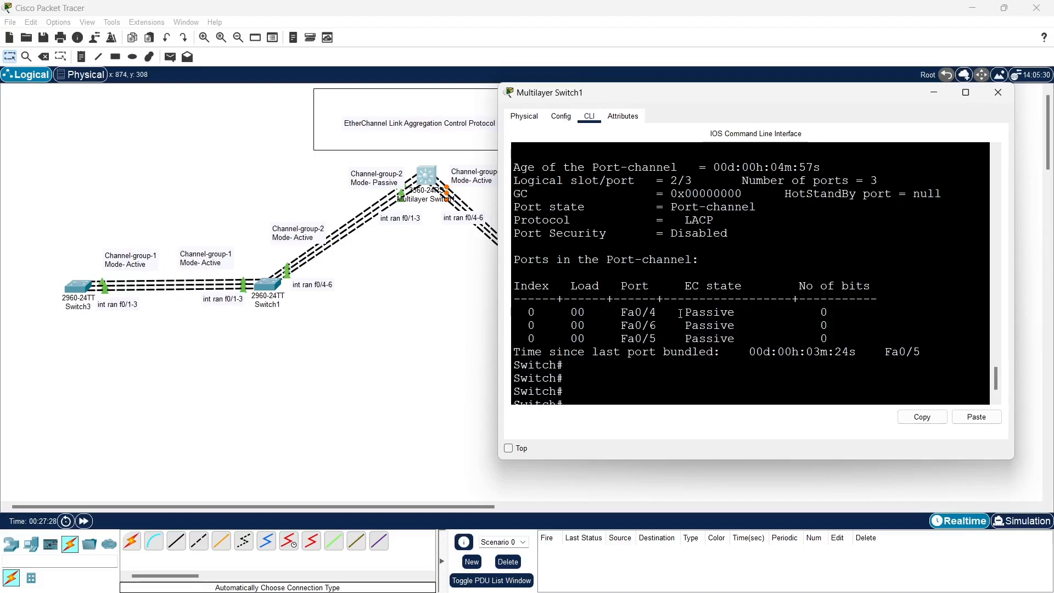
left_click_drag(680, 313, 752, 336)
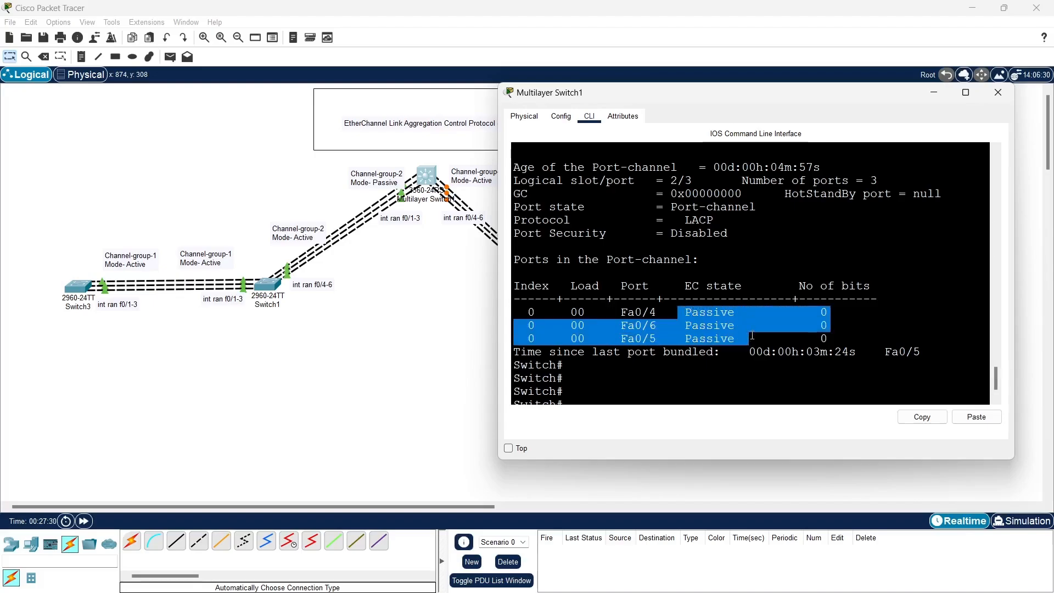